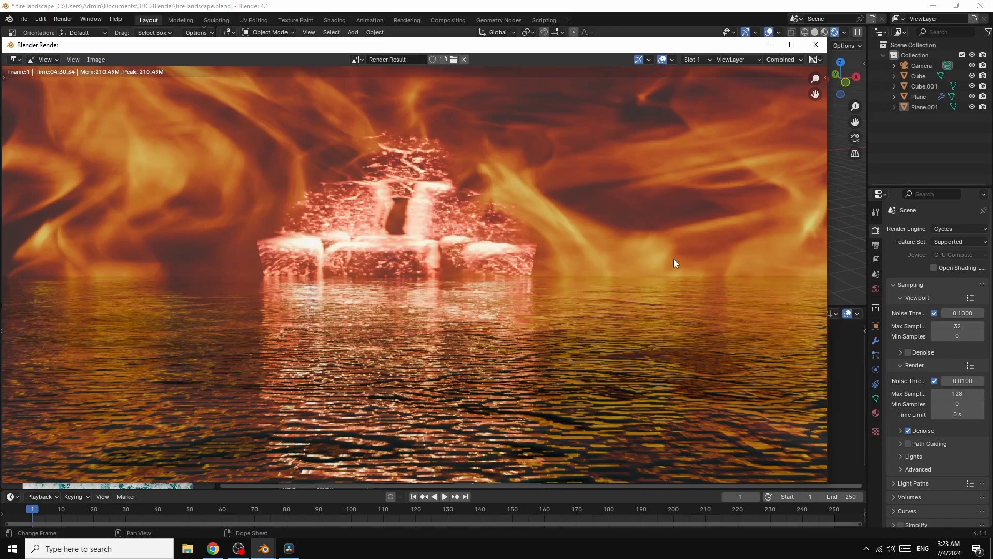
Close the fire landscape render and look through the Blender tutorial channel's video list on YouTube in the browser
{"action": "key", "text": "Escape"}
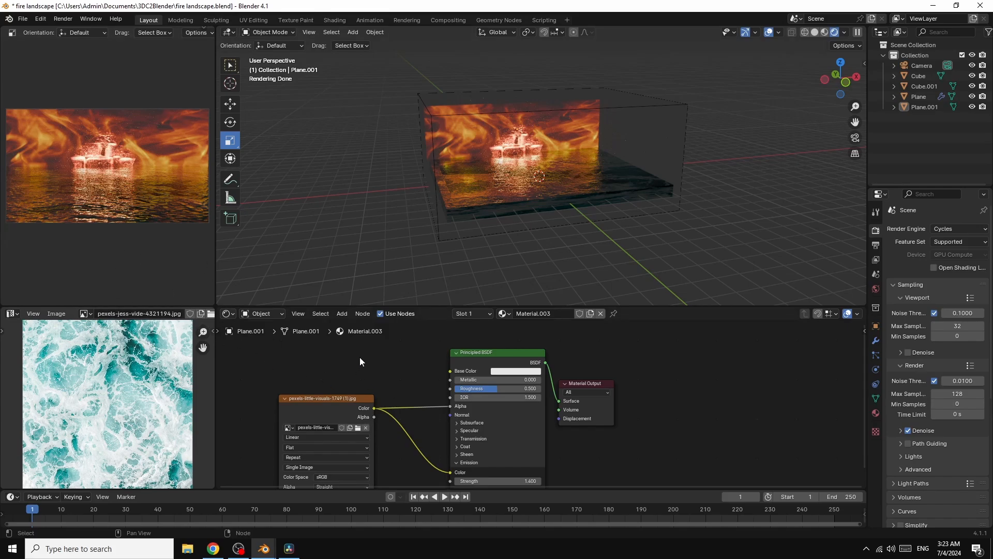
{"action": "mouse_move", "coordinate": [214, 550]}
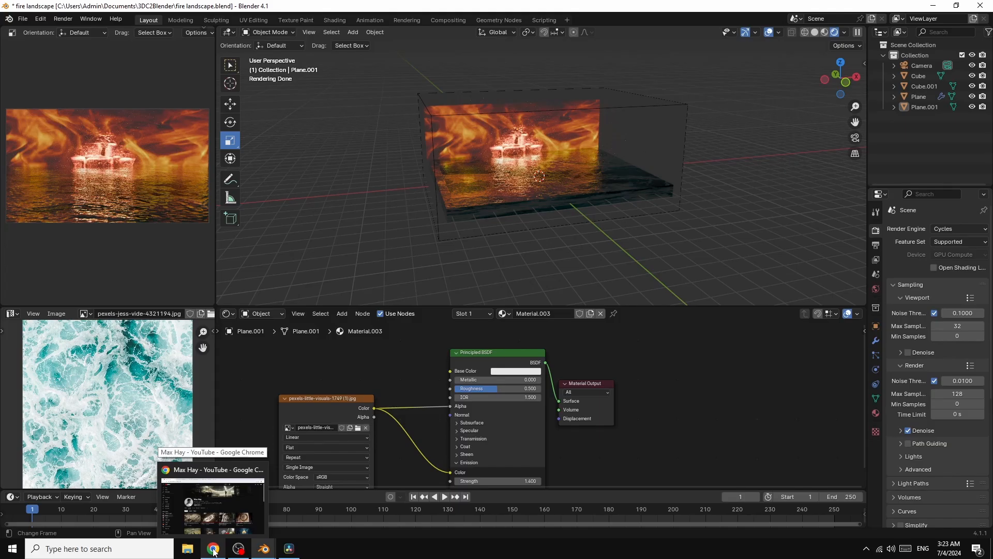
{"action": "left_click", "coordinate": [215, 550]}
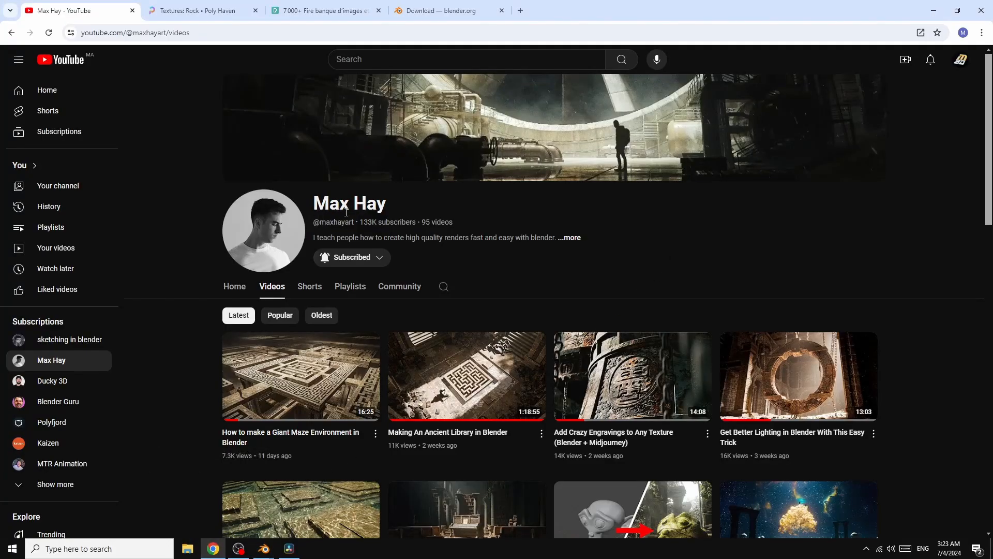
{"action": "scroll", "coordinate": [955, 243], "scroll_direction": "down", "scroll_amount": 1}
{"action": "scroll", "coordinate": [955, 239], "scroll_direction": "down", "scroll_amount": 4}
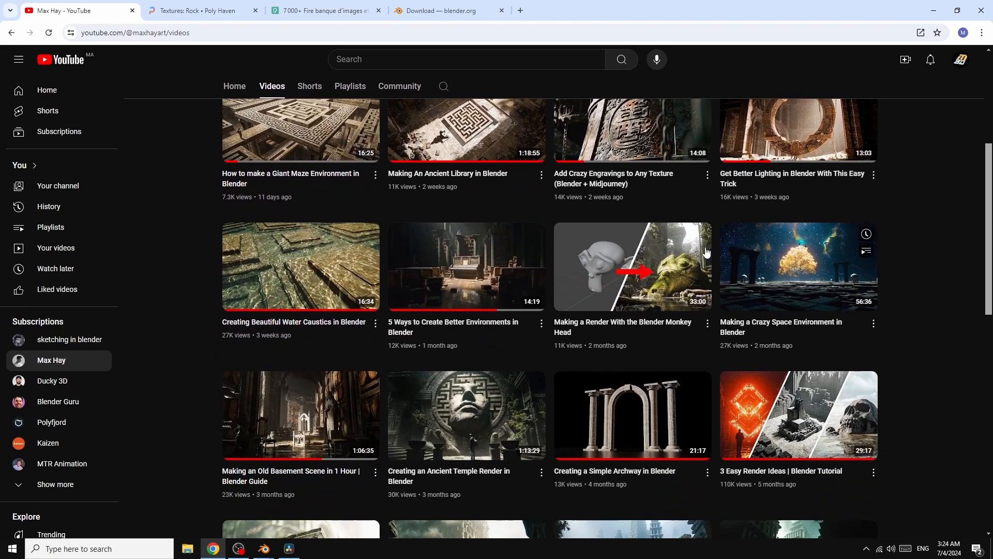
{"action": "mouse_move", "coordinate": [477, 272]}
{"action": "key", "text": "alt+Tab"}
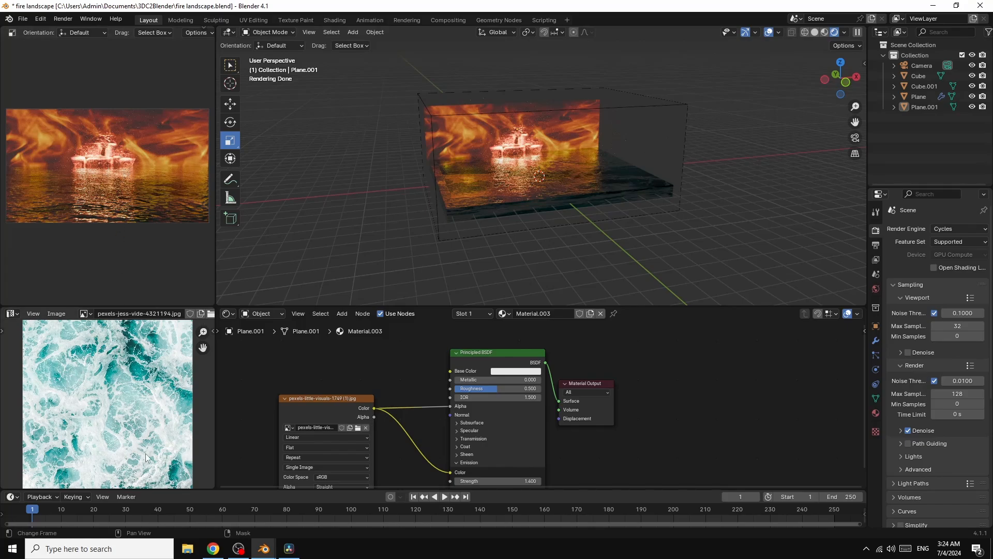
Switch to the browser and look through the fire photo results on Pexels
{"action": "left_click", "coordinate": [213, 548]}
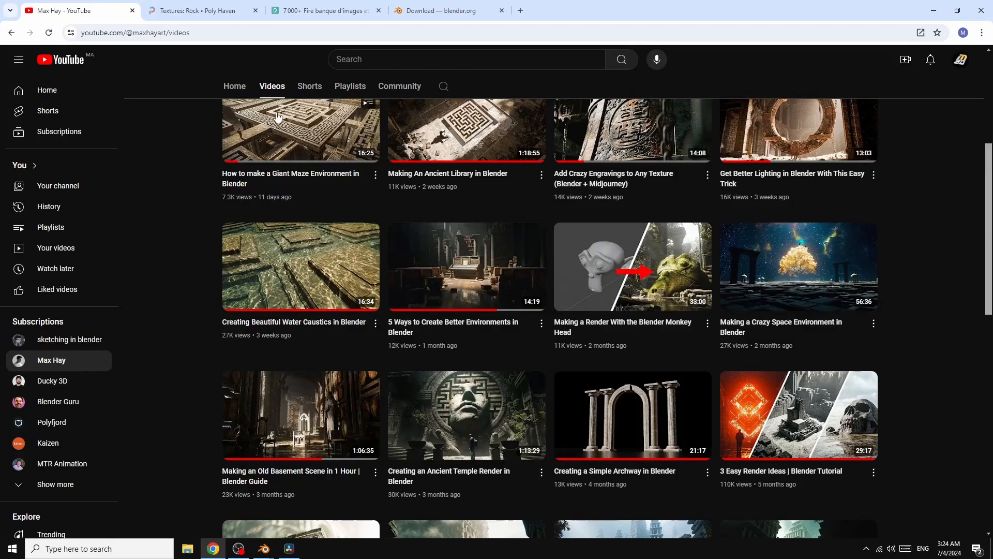
{"action": "left_click", "coordinate": [309, 19]}
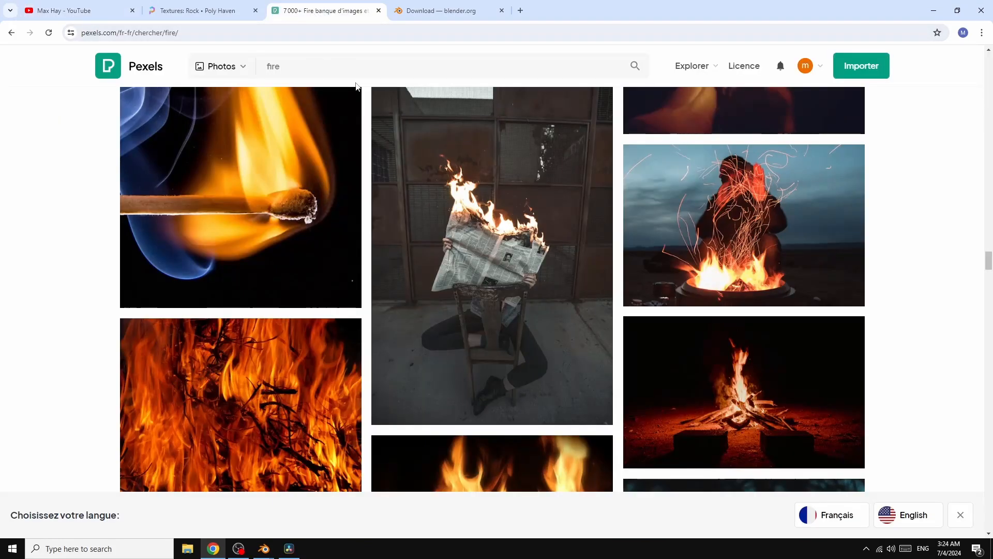
{"action": "scroll", "coordinate": [437, 291], "scroll_direction": "down", "scroll_amount": 6}
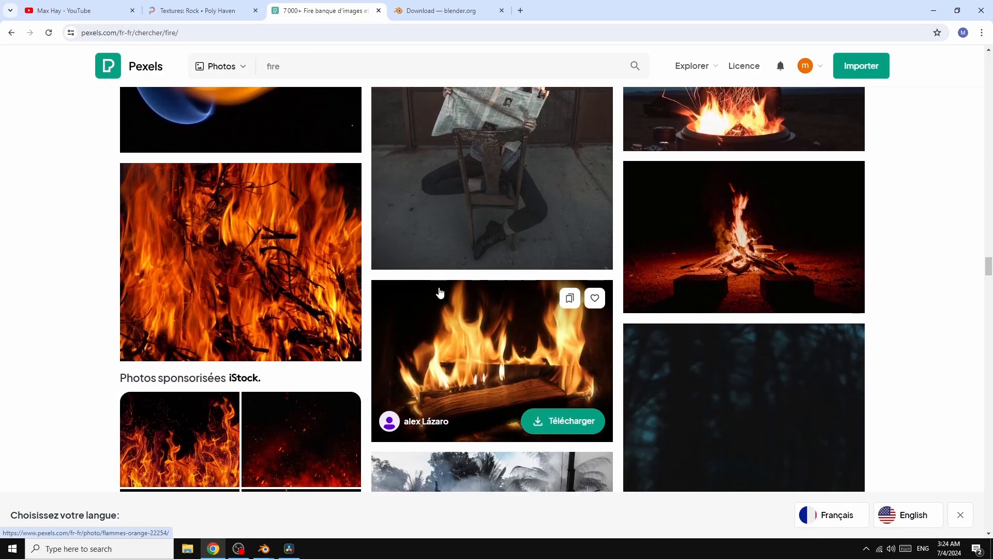
{"action": "scroll", "coordinate": [437, 291], "scroll_direction": "down", "scroll_amount": 4}
{"action": "scroll", "coordinate": [435, 293], "scroll_direction": "up", "scroll_amount": 20}
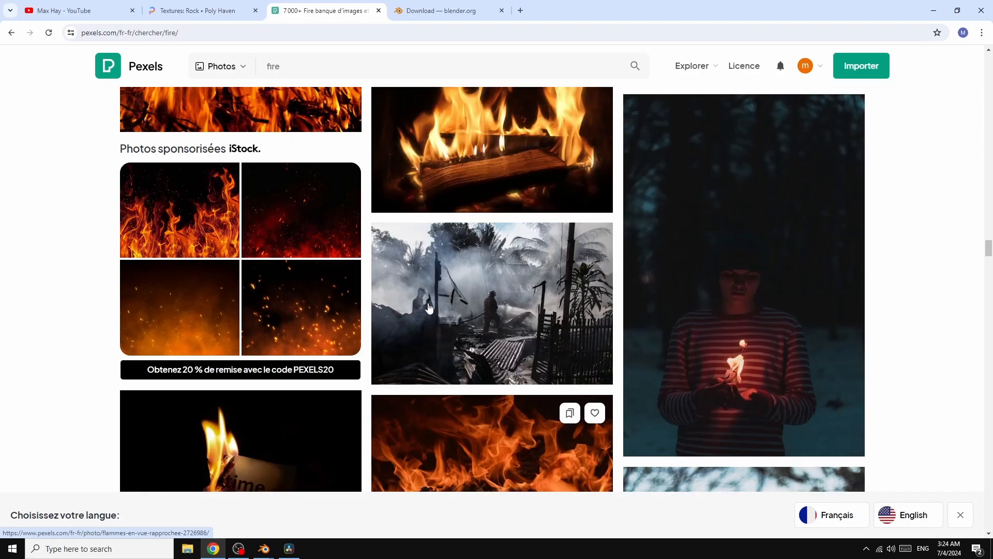
{"action": "scroll", "coordinate": [418, 330], "scroll_direction": "up", "scroll_amount": 10}
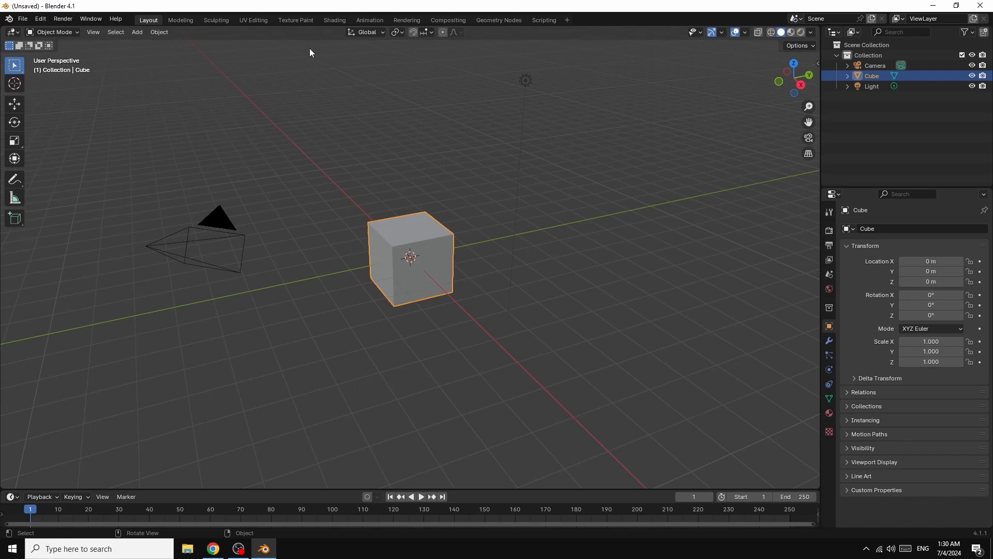
Delete the default cube and light from the new scene, keeping only the camera
{"action": "left_click_drag", "start_coordinate": [309, 49], "coordinate": [656, 368]}
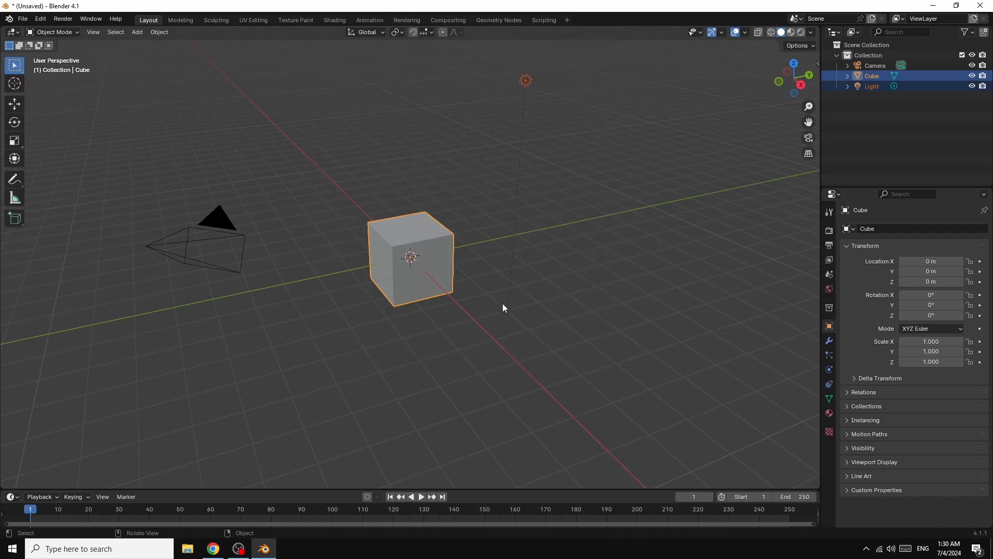
{"action": "right_click", "coordinate": [412, 247]}
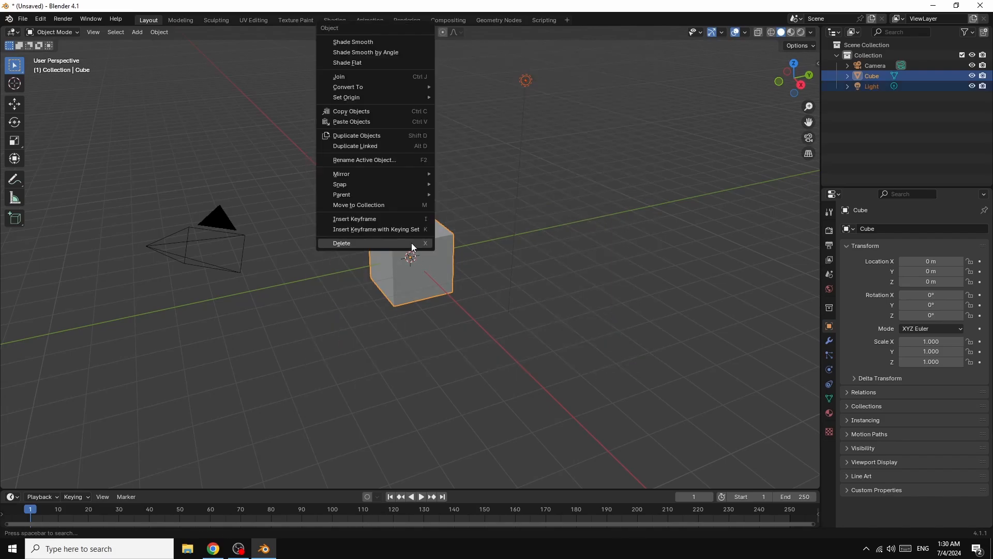
{"action": "left_click", "coordinate": [341, 243]}
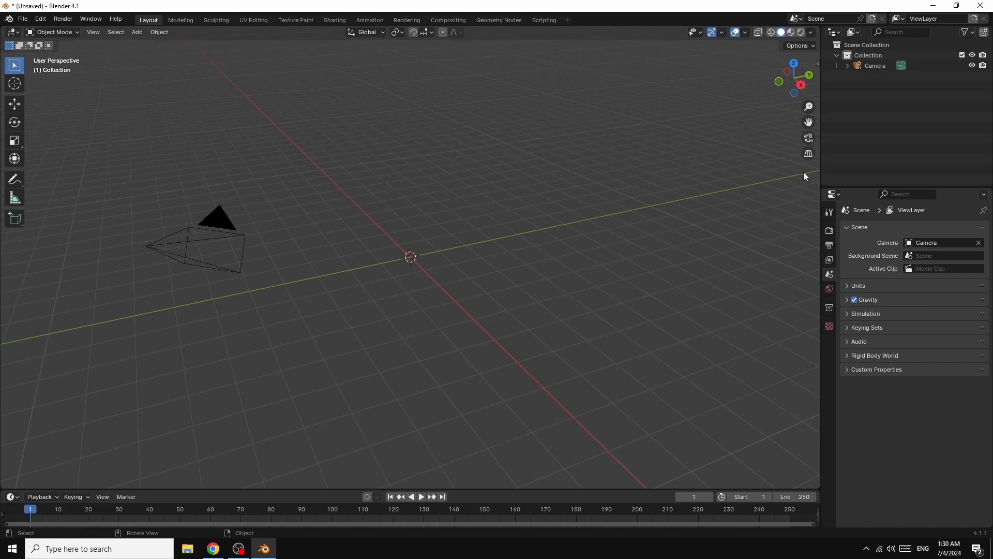
Widen the 3D viewport by narrowing the Outliner and Properties column, and split it into two side-by-side viewports
{"action": "left_click_drag", "start_coordinate": [821, 171], "coordinate": [867, 166]}
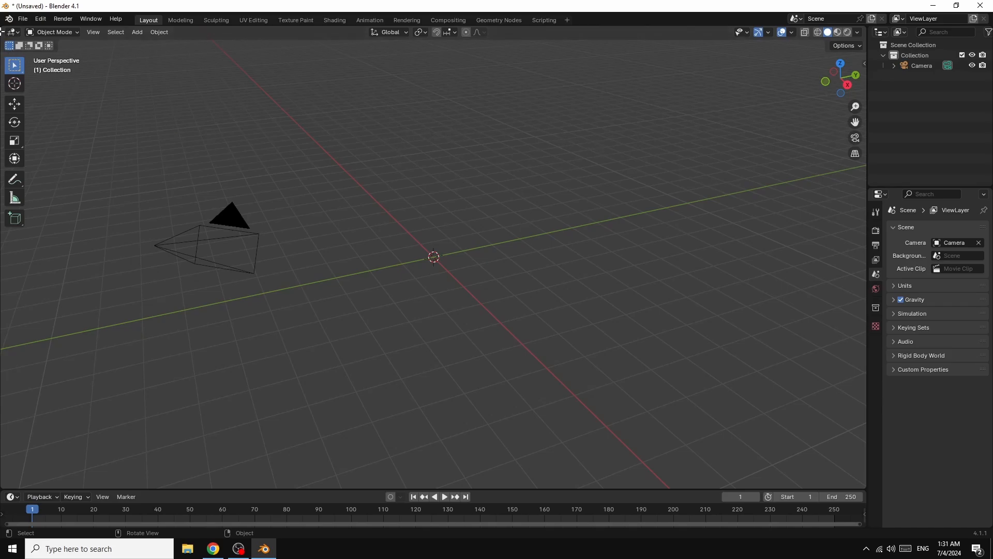
{"action": "left_click_drag", "start_coordinate": [2, 27], "coordinate": [441, 52]}
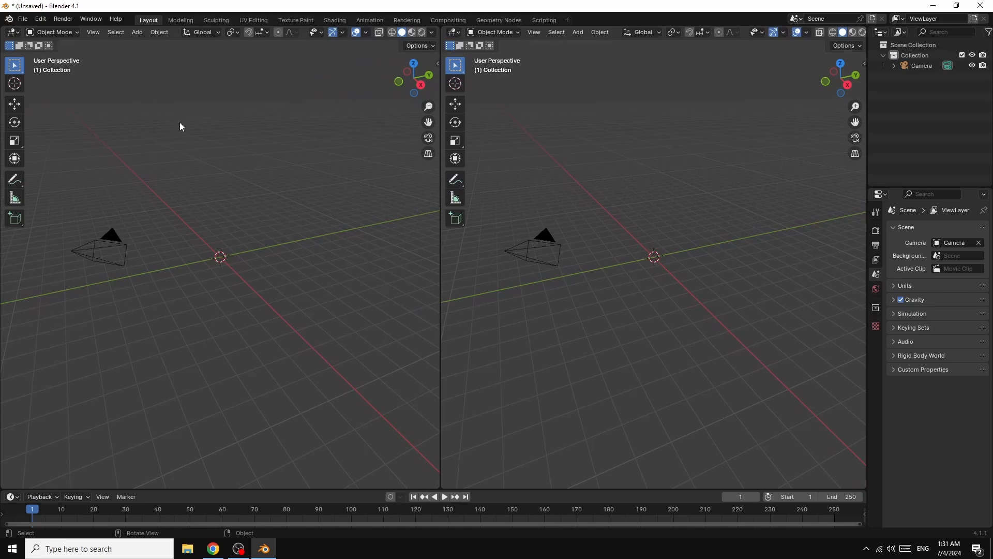
Set one of the two viewports to rendered shading and hide its toolbar, gizmos and overlays
{"action": "left_click", "coordinate": [422, 32]}
{"action": "key", "text": "t"}
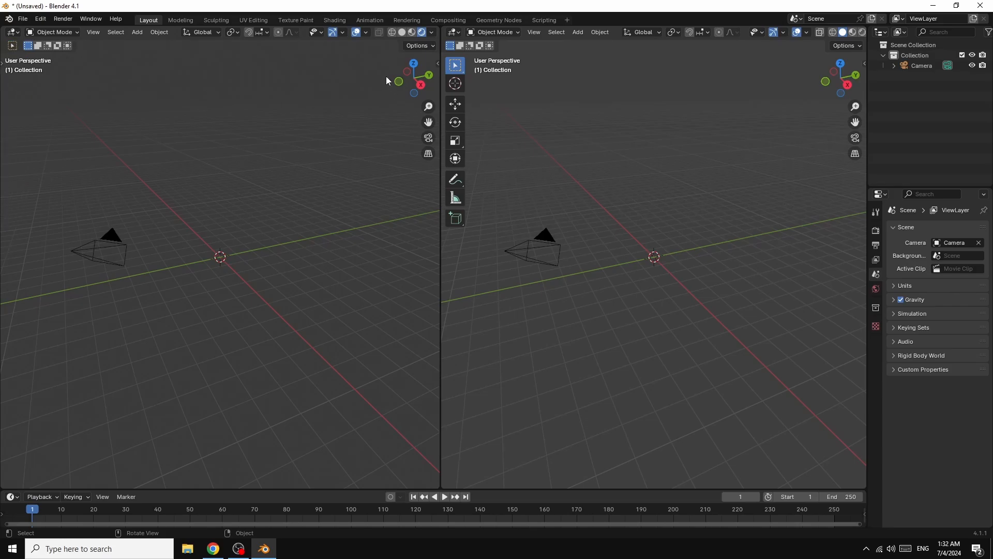
{"action": "left_click", "coordinate": [331, 32]}
{"action": "left_click", "coordinate": [357, 32]}
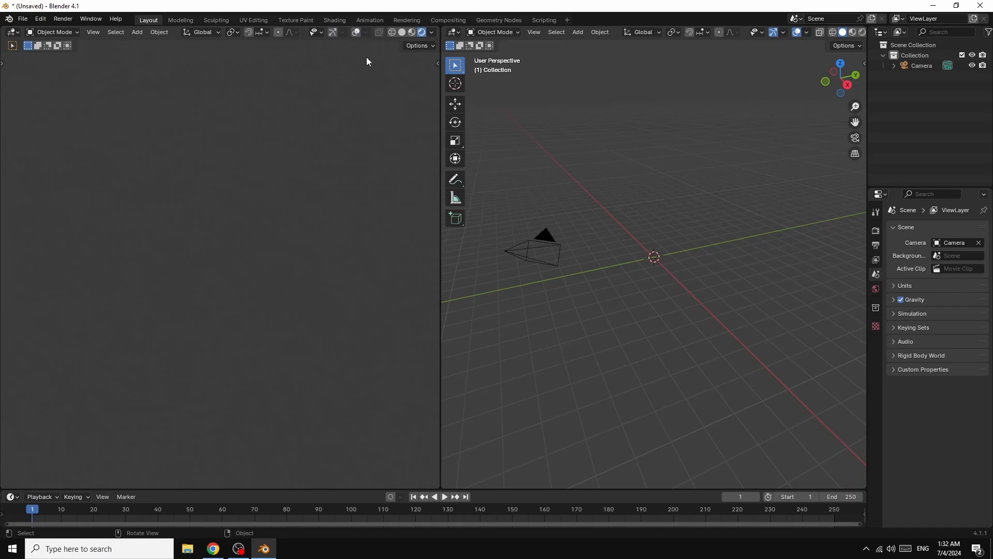
Hide the rendered viewport's header and narrow it to give the working viewport more room
{"action": "right_click", "coordinate": [343, 29]}
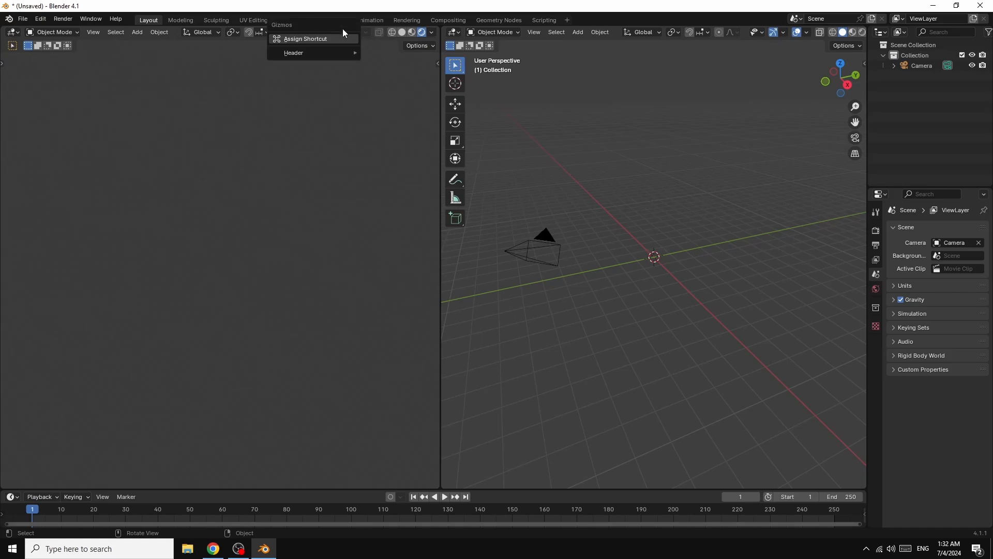
{"action": "mouse_move", "coordinate": [321, 56]}
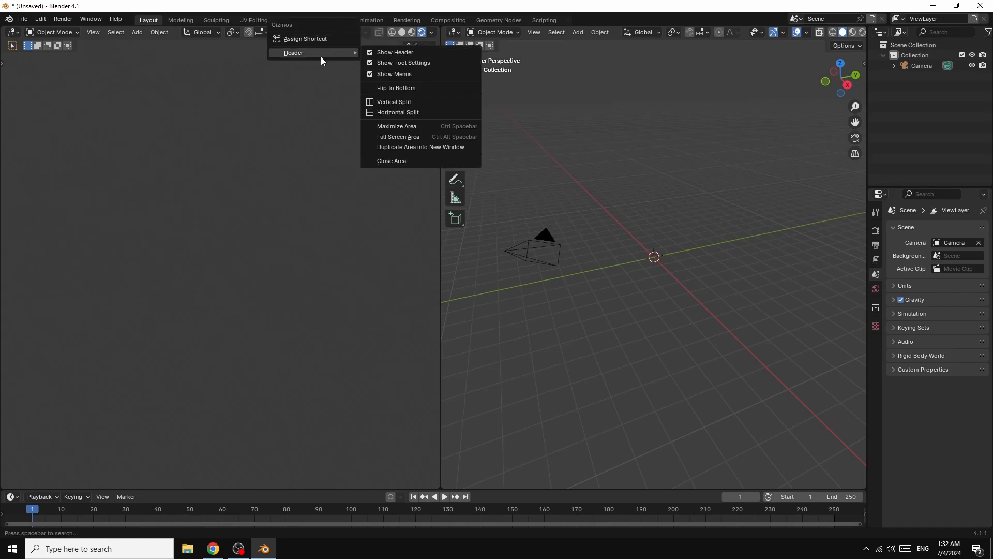
{"action": "left_click", "coordinate": [369, 53]}
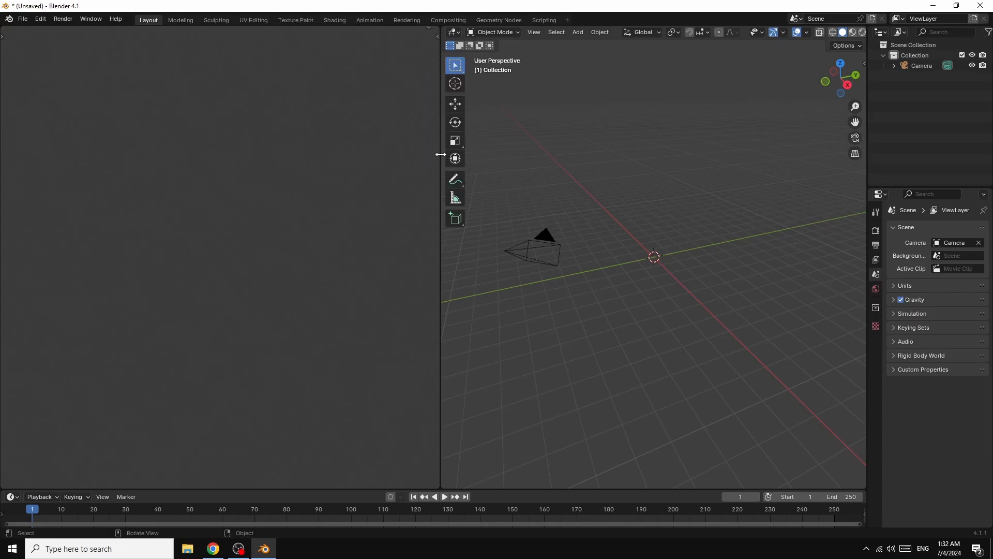
{"action": "left_click_drag", "start_coordinate": [440, 155], "coordinate": [349, 146]}
{"action": "key", "text": "z"}
{"action": "left_click", "coordinate": [195, 28]}
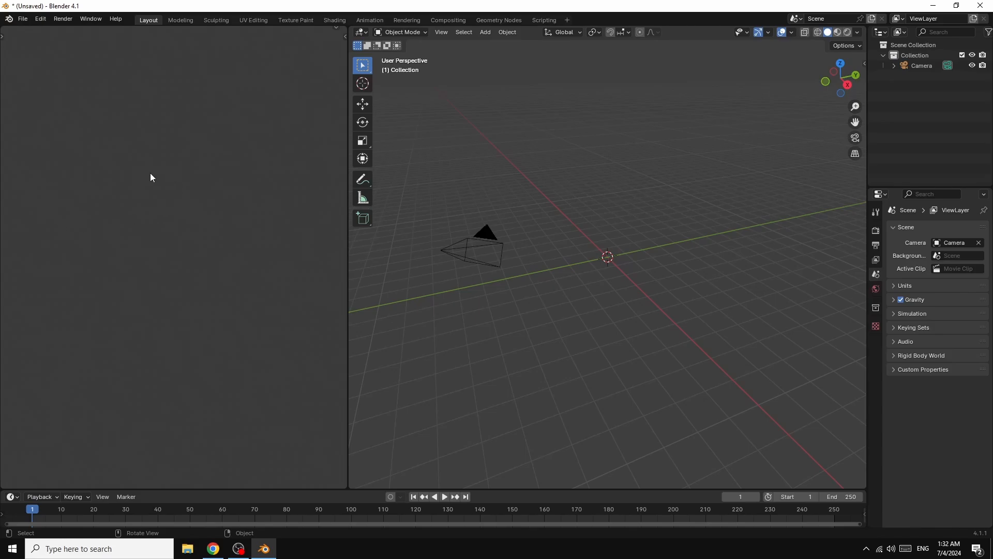
Add a mesh cube to the scene at the world origin
{"action": "left_click", "coordinate": [484, 32]}
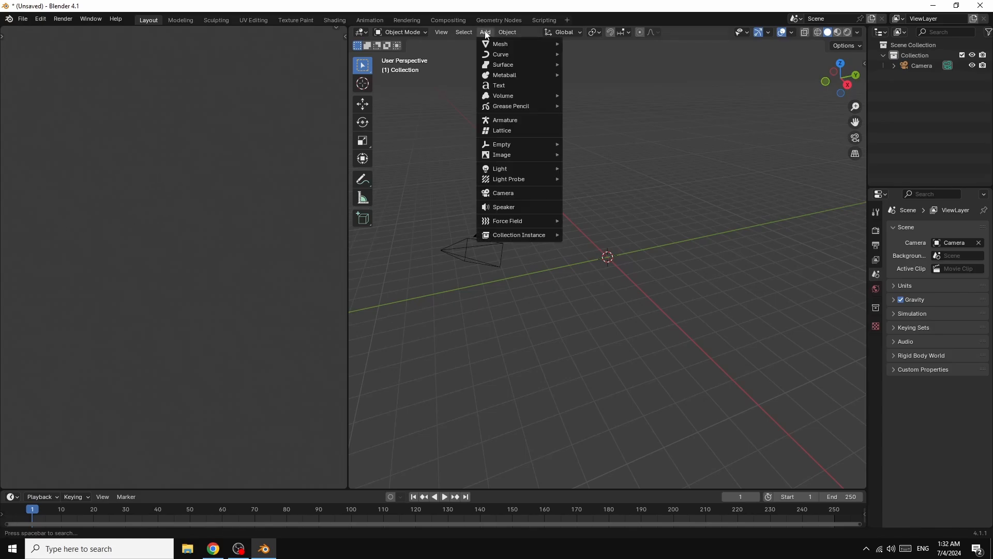
{"action": "mouse_move", "coordinate": [543, 45]}
{"action": "left_click", "coordinate": [600, 54]}
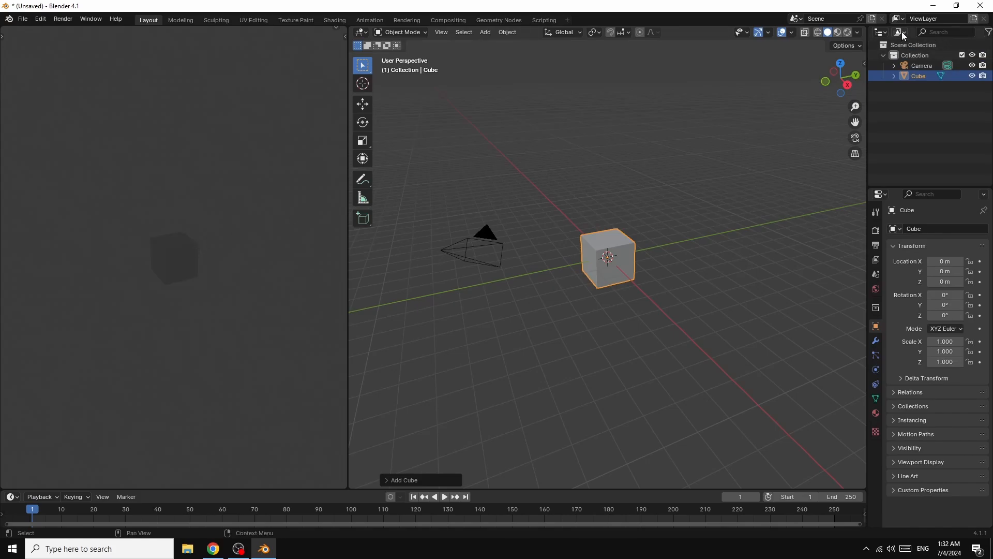
Assign a Sky Texture to the world background color
{"action": "left_click", "coordinate": [876, 289]}
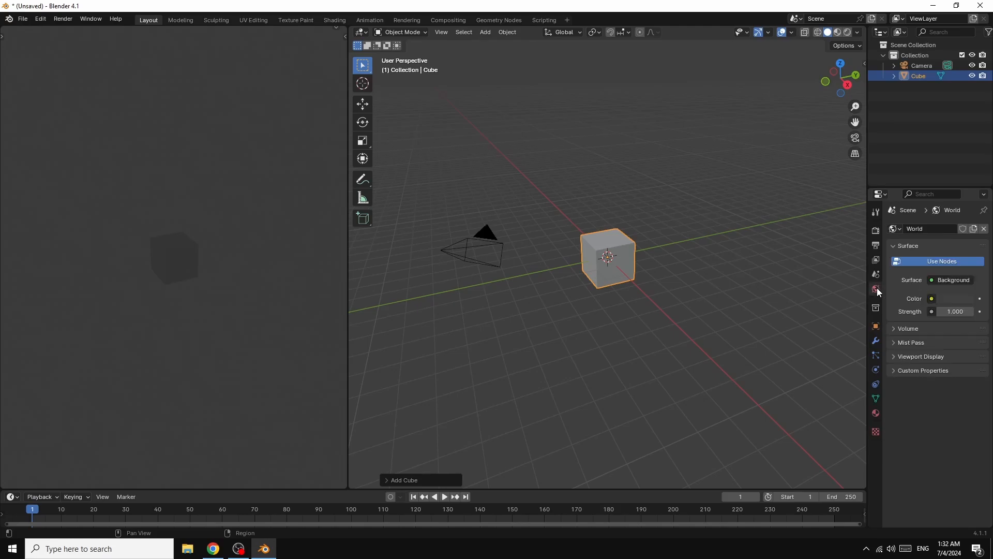
{"action": "left_click", "coordinate": [932, 299]}
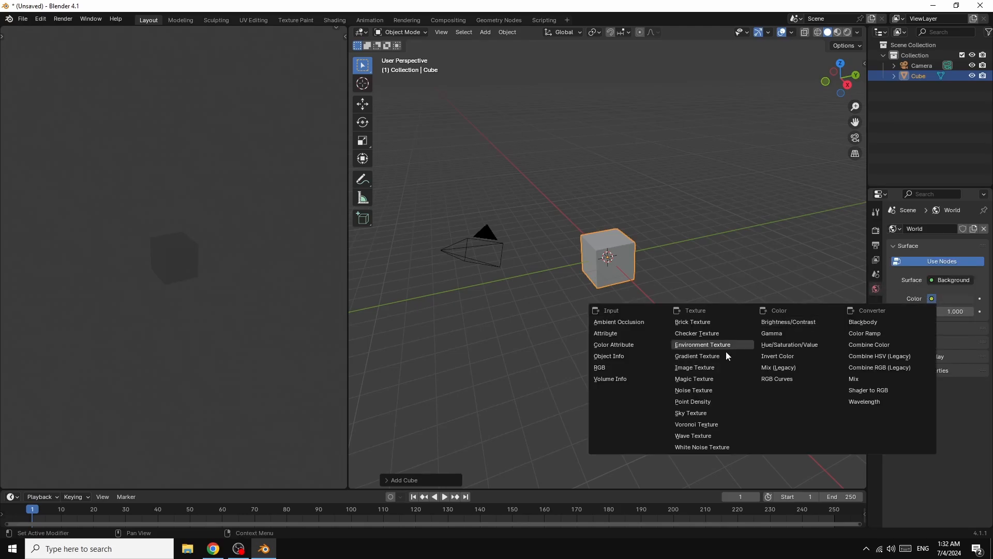
{"action": "left_click", "coordinate": [696, 412]}
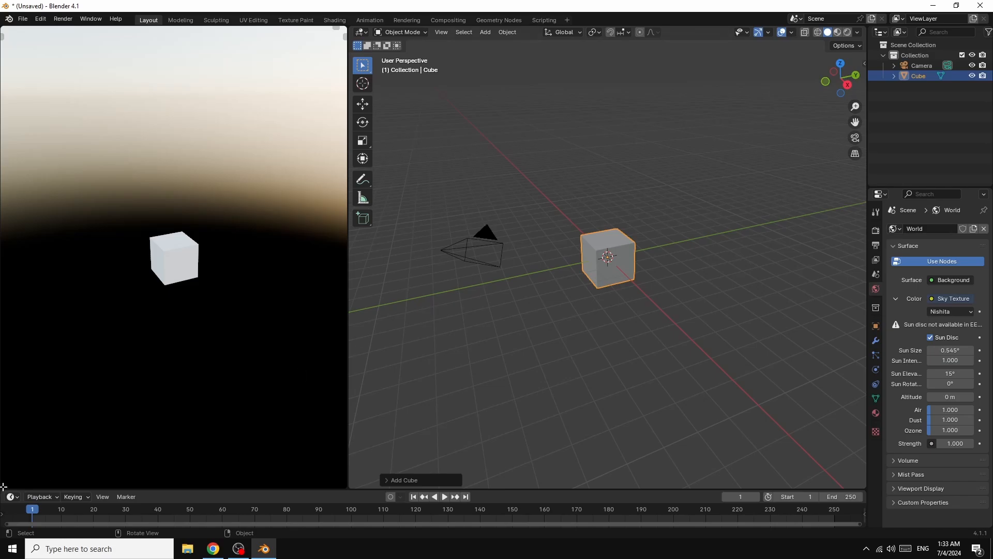
Split a UV Editor off below the rendered viewport and narrow the column holding both of them
{"action": "left_click_drag", "start_coordinate": [3, 487], "coordinate": [21, 267]}
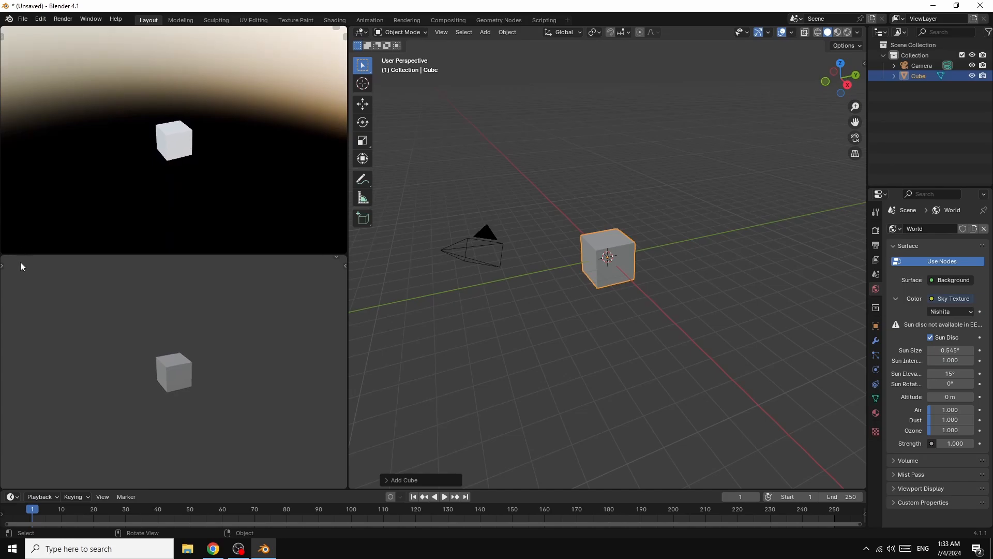
{"action": "left_click", "coordinate": [336, 257]}
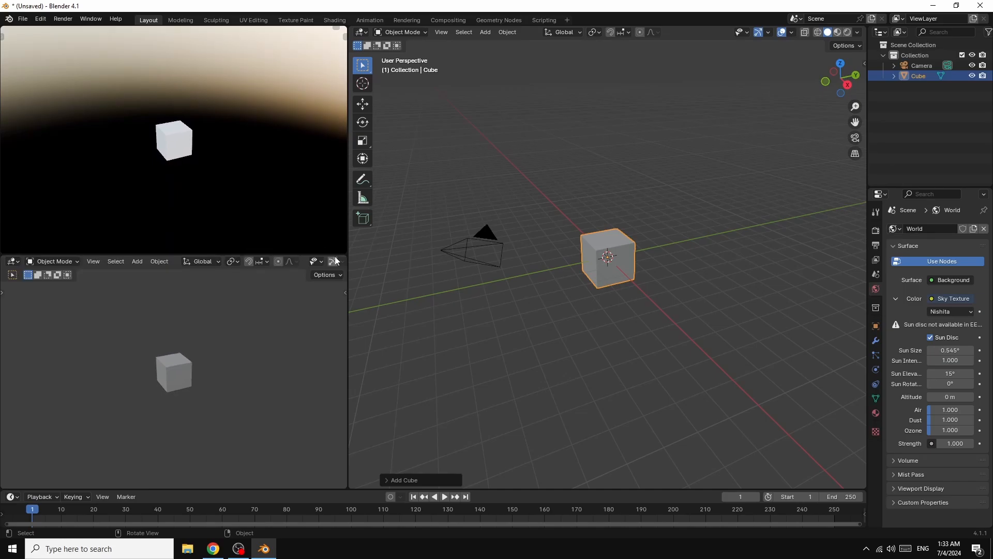
{"action": "left_click", "coordinate": [18, 262]}
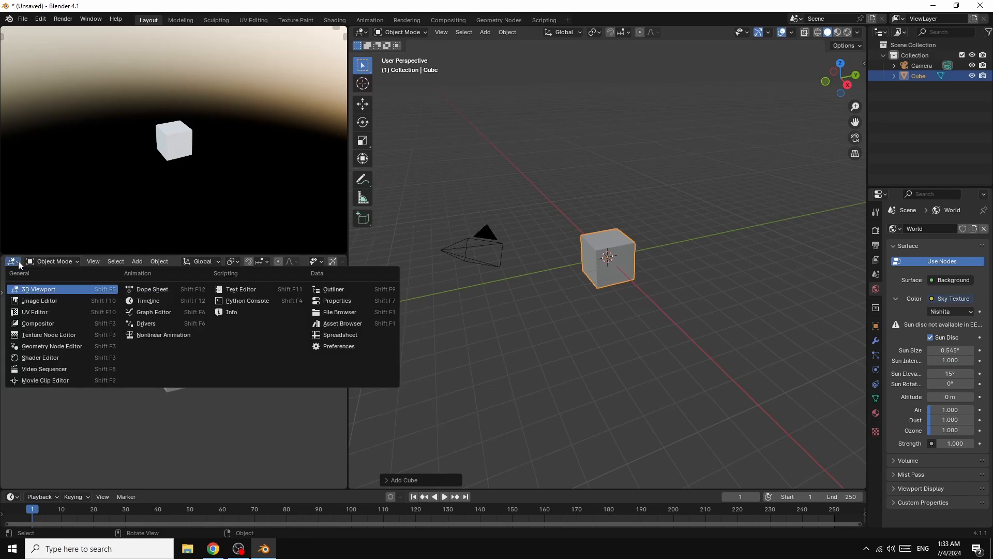
{"action": "left_click", "coordinate": [33, 312]}
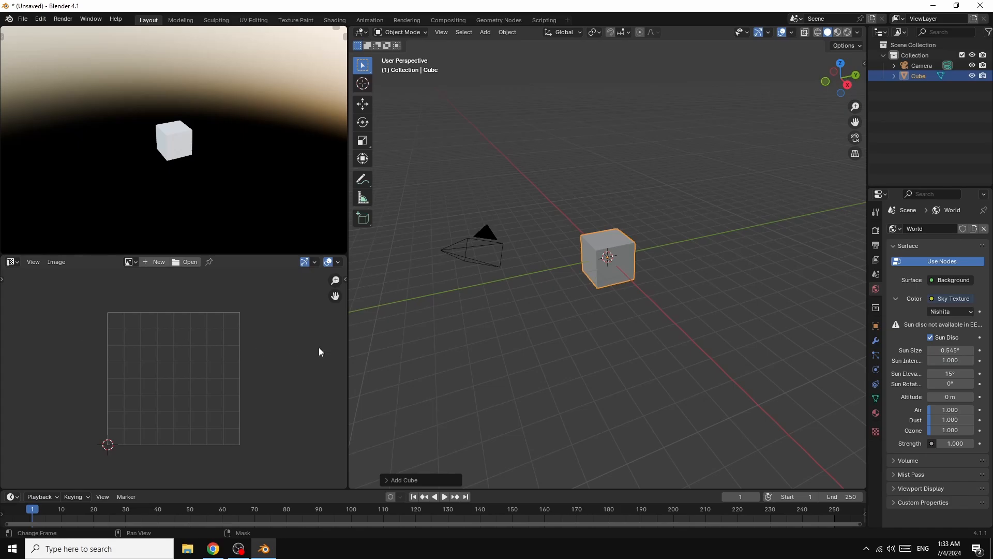
{"action": "left_click_drag", "start_coordinate": [348, 336], "coordinate": [146, 311]}
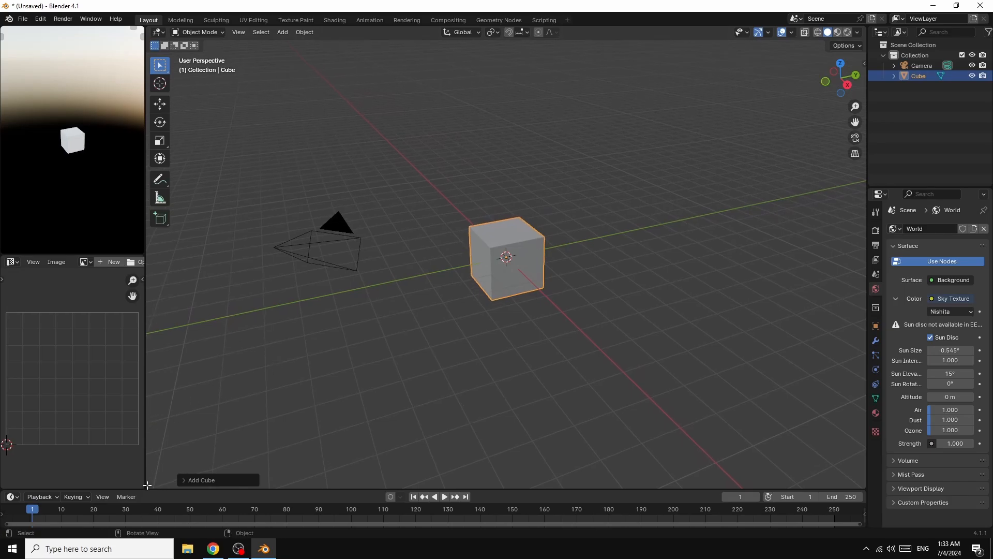
Split a Shader Editor with its sidebar hidden off below the main 3D viewport, and make that viewport slightly taller
{"action": "left_click_drag", "start_coordinate": [149, 486], "coordinate": [167, 309]}
{"action": "left_click", "coordinate": [164, 310]}
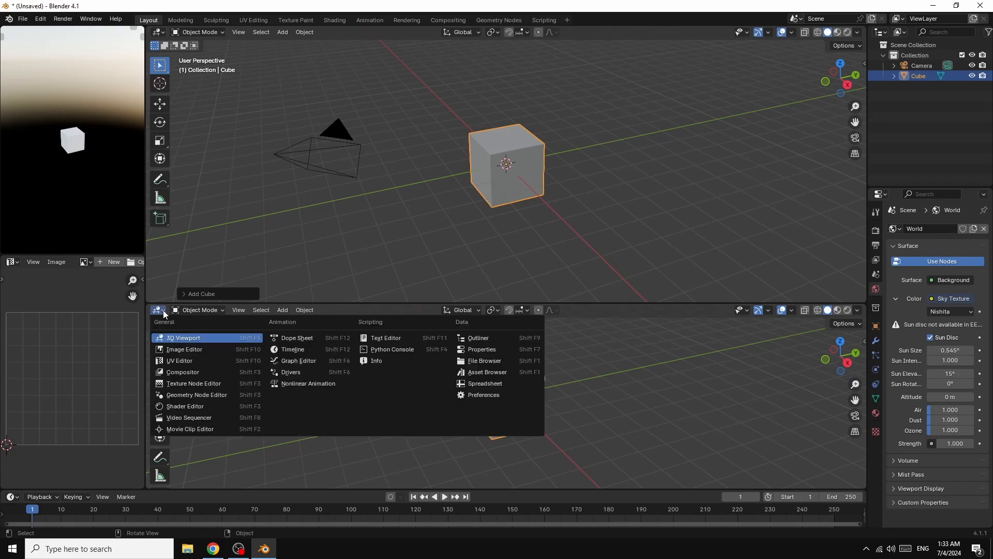
{"action": "left_click", "coordinate": [181, 406]}
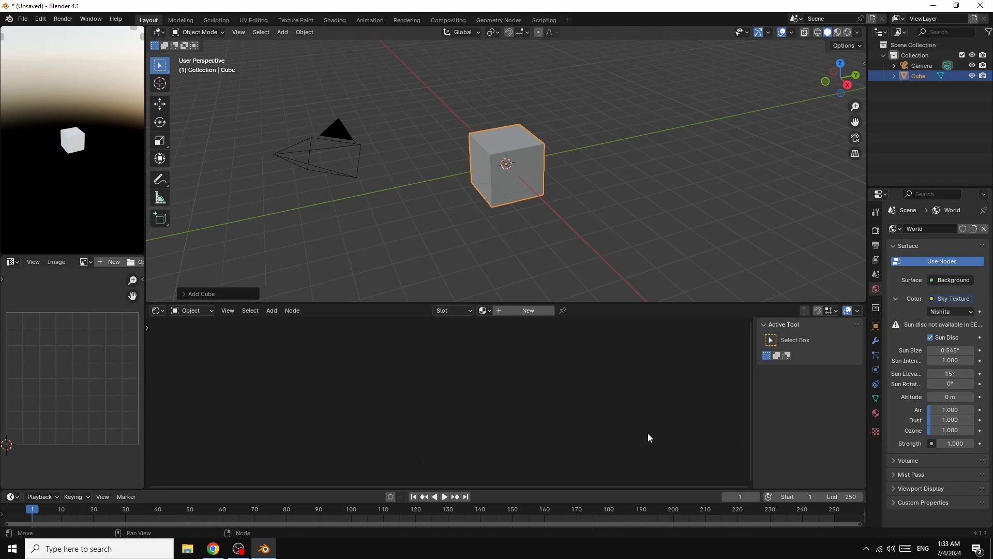
{"action": "key", "text": "n"}
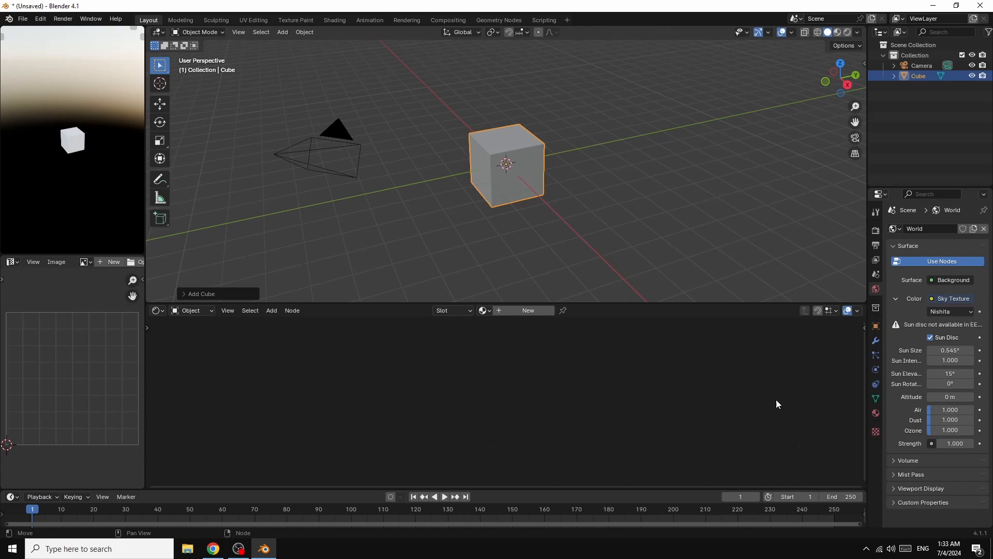
{"action": "left_click_drag", "start_coordinate": [732, 301], "coordinate": [730, 319]}
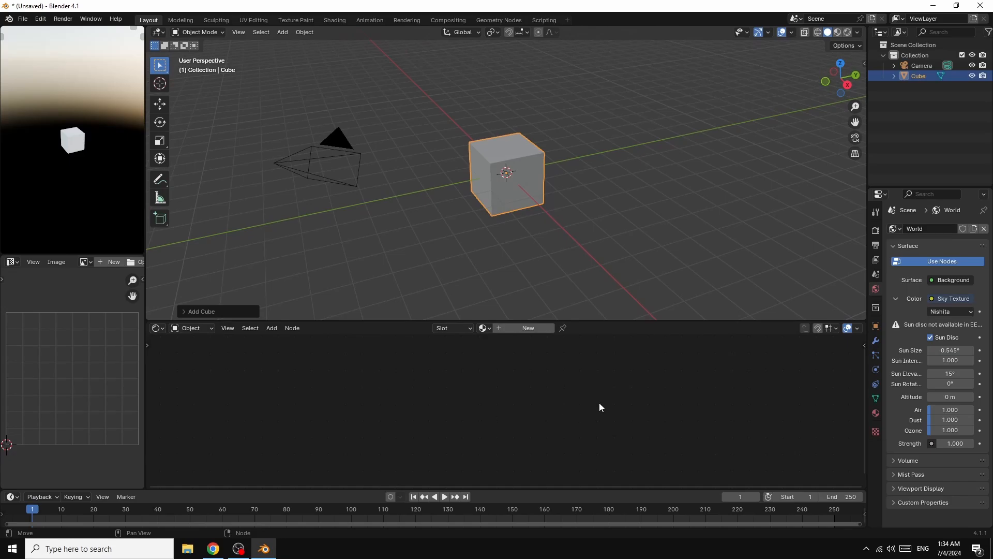
Enable Ambient Occlusion, Bloom, Screen Space Reflections and Motion Blur in the EEVEE render settings
{"action": "left_click", "coordinate": [875, 230]}
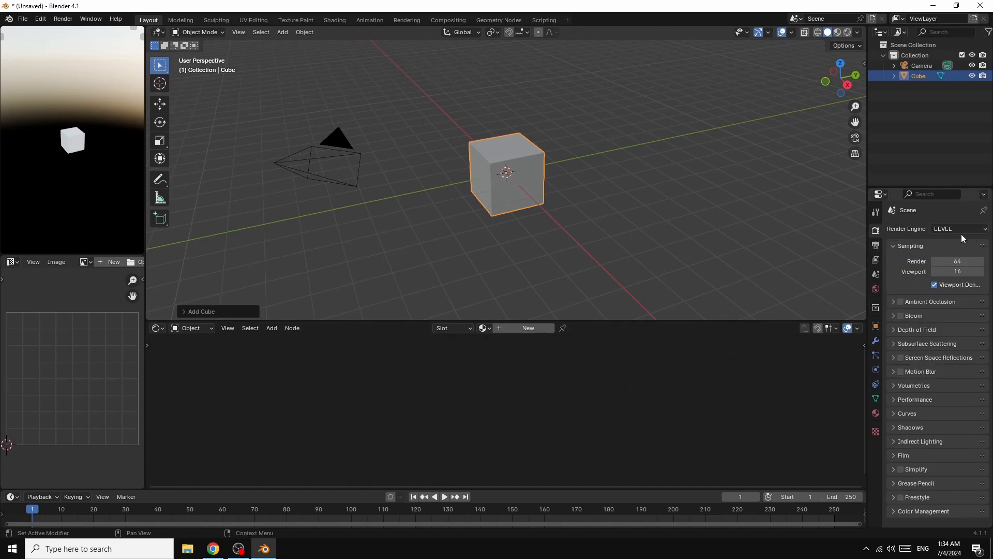
{"action": "left_click", "coordinate": [901, 302]}
{"action": "left_click", "coordinate": [901, 316]}
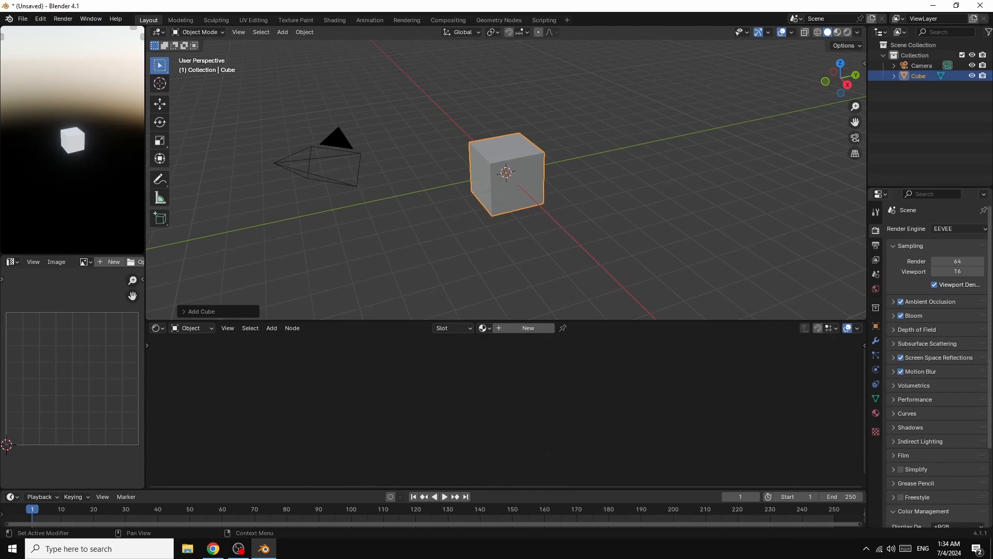
Set the Color Management look to Medium High Contrast
{"action": "left_click", "coordinate": [896, 513]}
{"action": "scroll", "coordinate": [925, 491], "scroll_direction": "down", "scroll_amount": 4}
{"action": "left_click", "coordinate": [946, 470]}
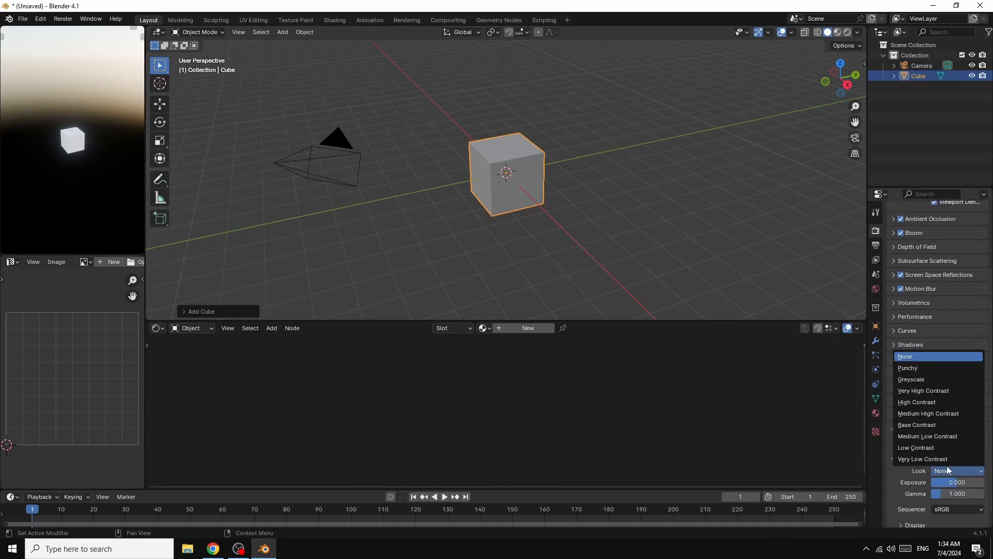
{"action": "left_click", "coordinate": [930, 414]}
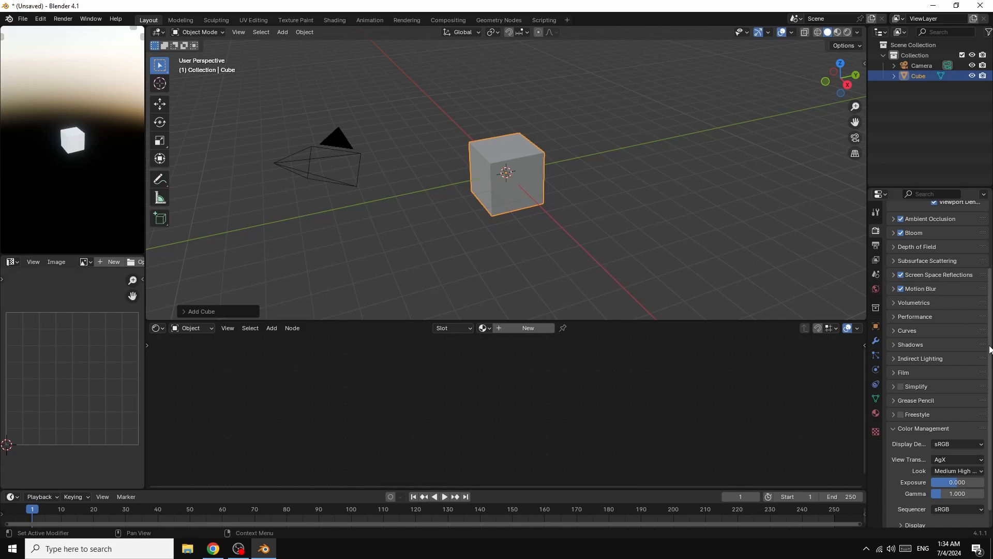
Switch the render engine to Cycles with GPU Compute as the device
{"action": "scroll", "coordinate": [991, 357], "scroll_direction": "up", "scroll_amount": 4}
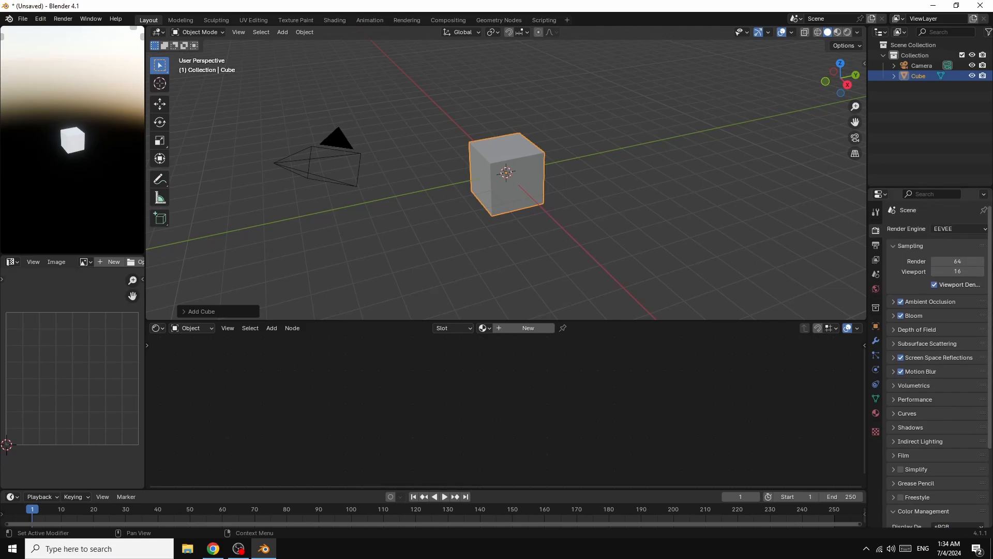
{"action": "left_click", "coordinate": [952, 229]}
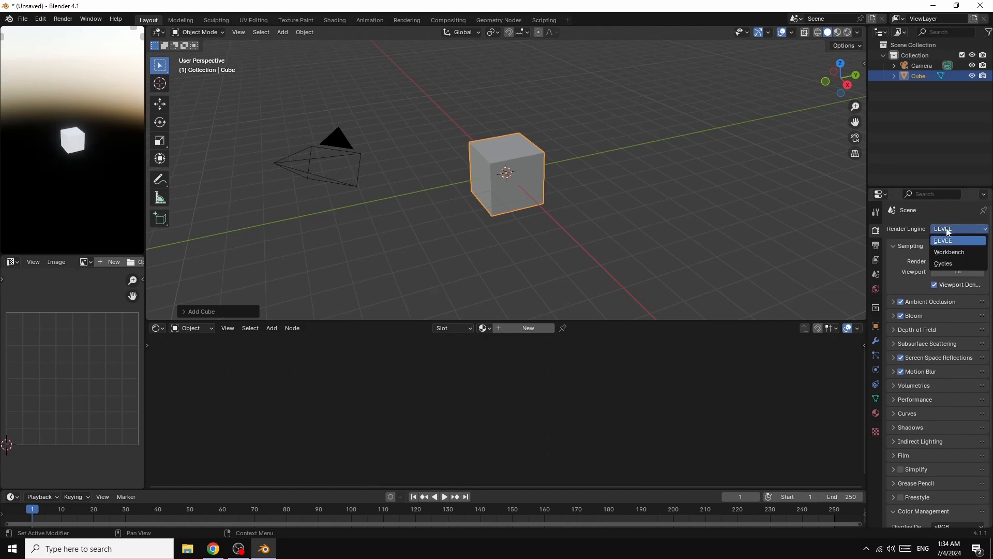
{"action": "left_click", "coordinate": [949, 265]}
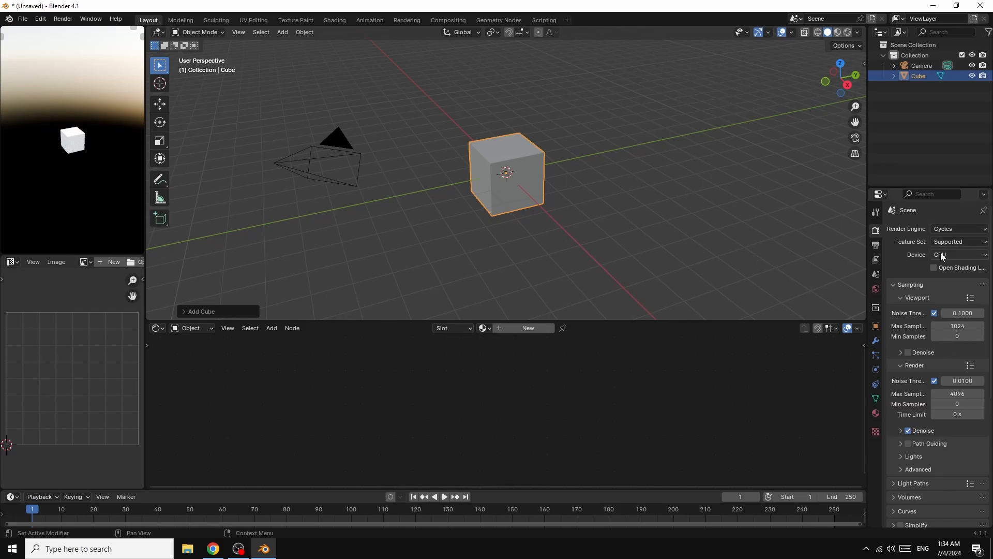
{"action": "left_click", "coordinate": [949, 253]}
{"action": "left_click", "coordinate": [940, 275]}
Set the Cycles maximum samples to 32 for the viewport and 128 for the final render
{"action": "left_click", "coordinate": [959, 324]}
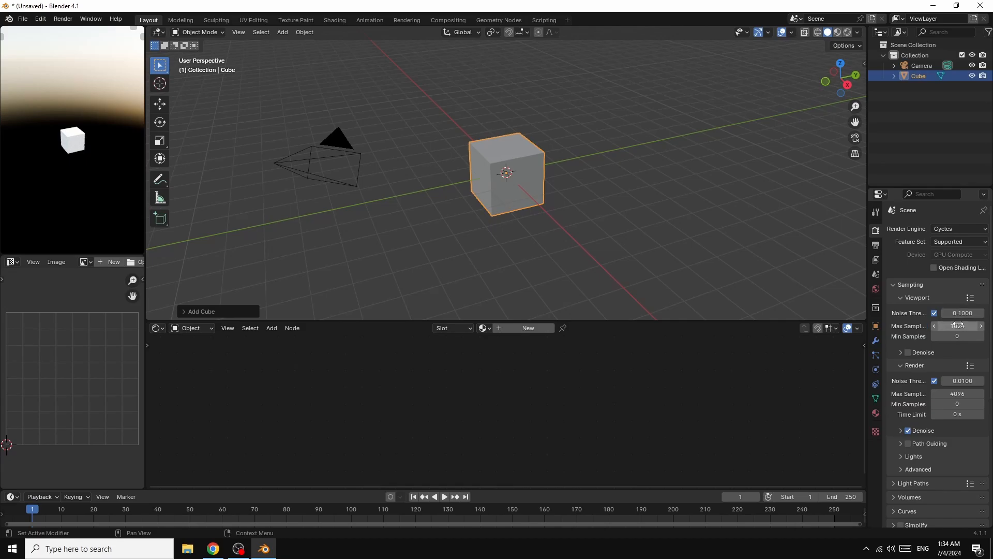
{"action": "type", "text": "32"}
{"action": "key", "text": "Return"}
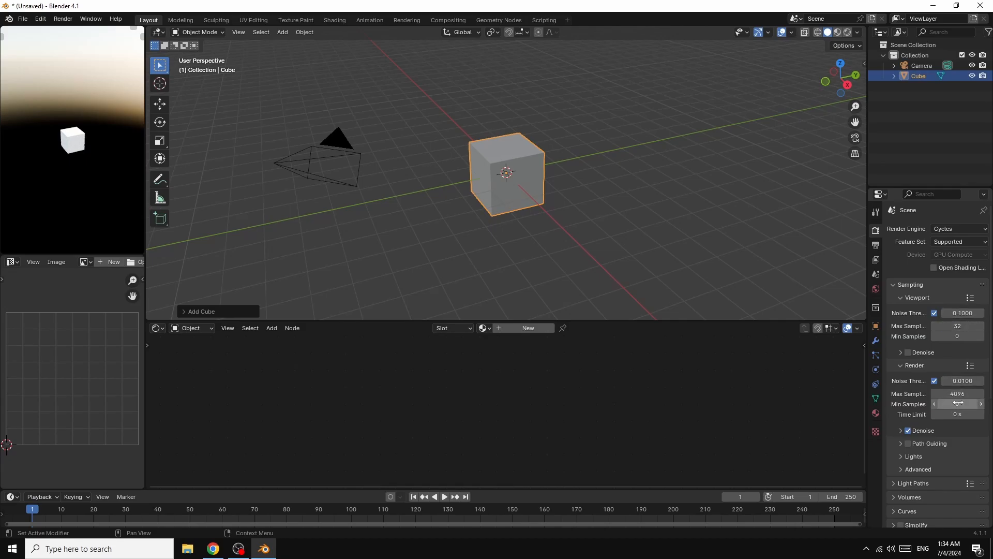
{"action": "left_click", "coordinate": [958, 394]}
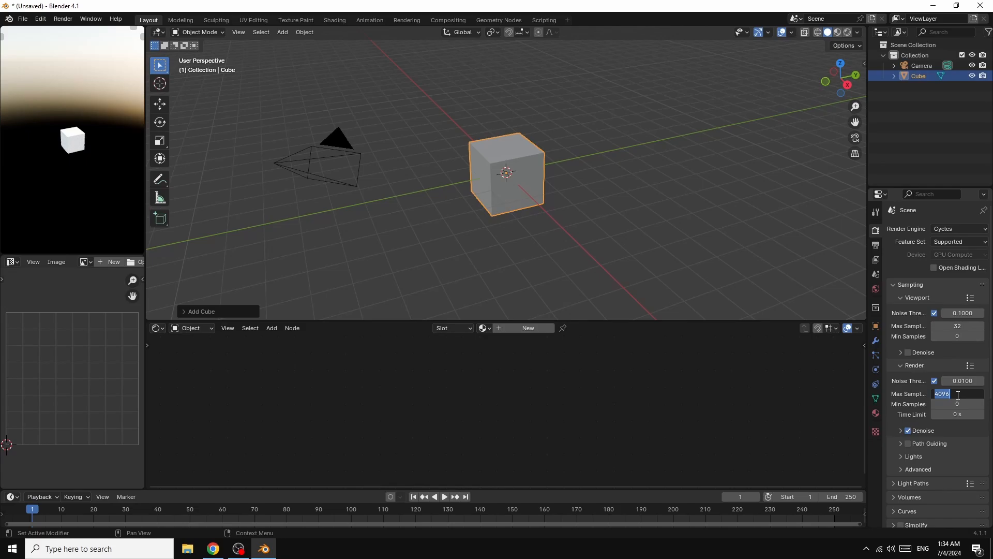
{"action": "type", "text": "128"}
{"action": "key", "text": "Return"}
Apply the Fast Global Illumination preset to the light paths and enable Motion Blur for Cycles
{"action": "left_click", "coordinate": [895, 483]}
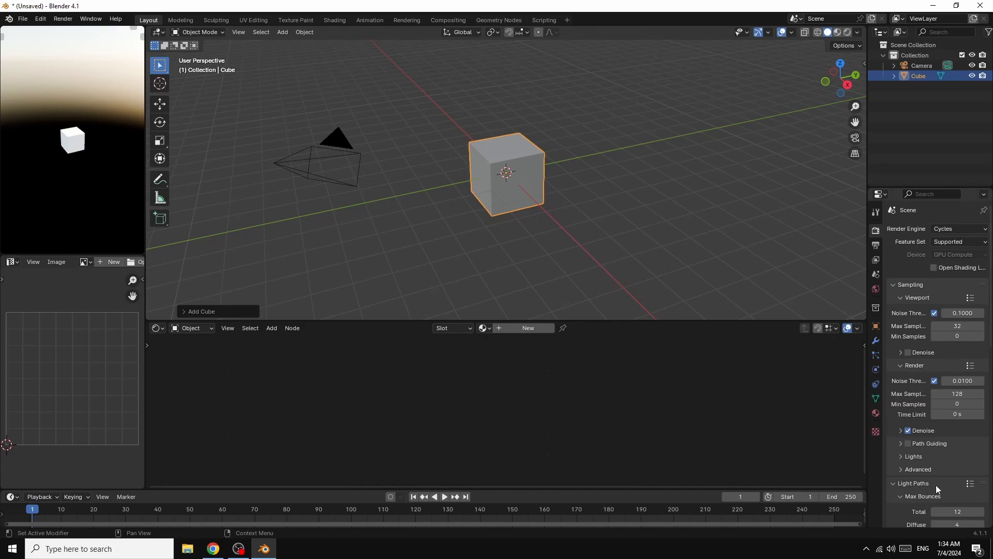
{"action": "left_click", "coordinate": [971, 483]}
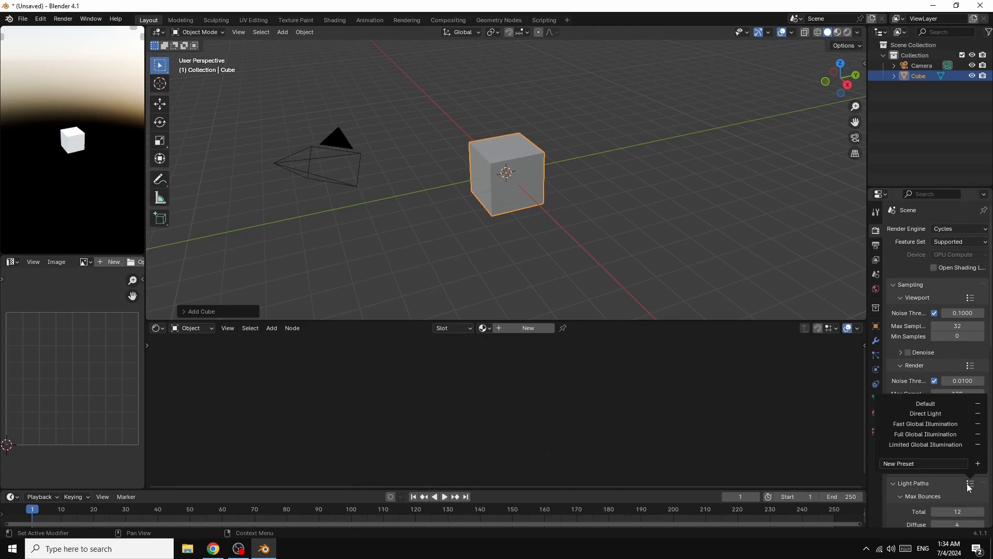
{"action": "left_click", "coordinate": [917, 424]}
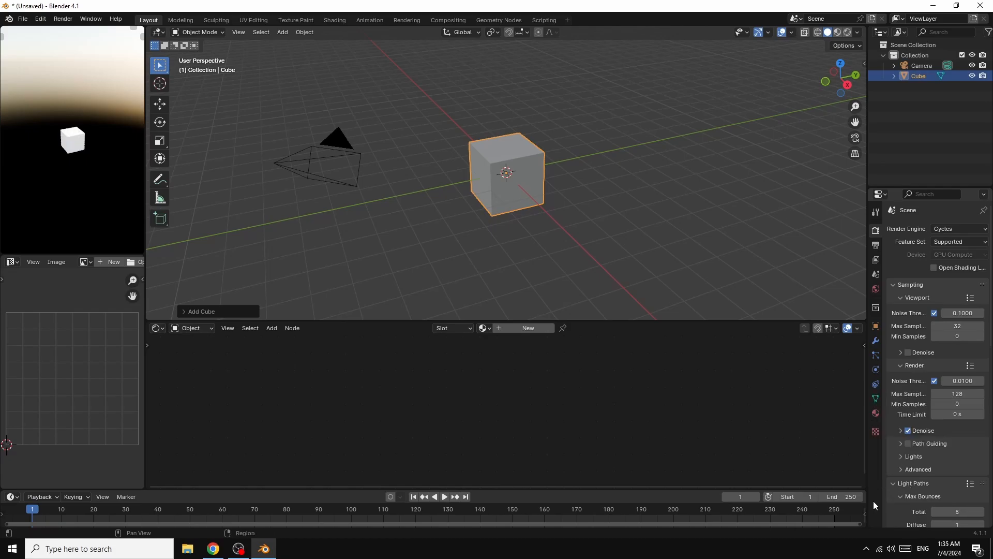
{"action": "scroll", "coordinate": [889, 495], "scroll_direction": "down", "scroll_amount": 3}
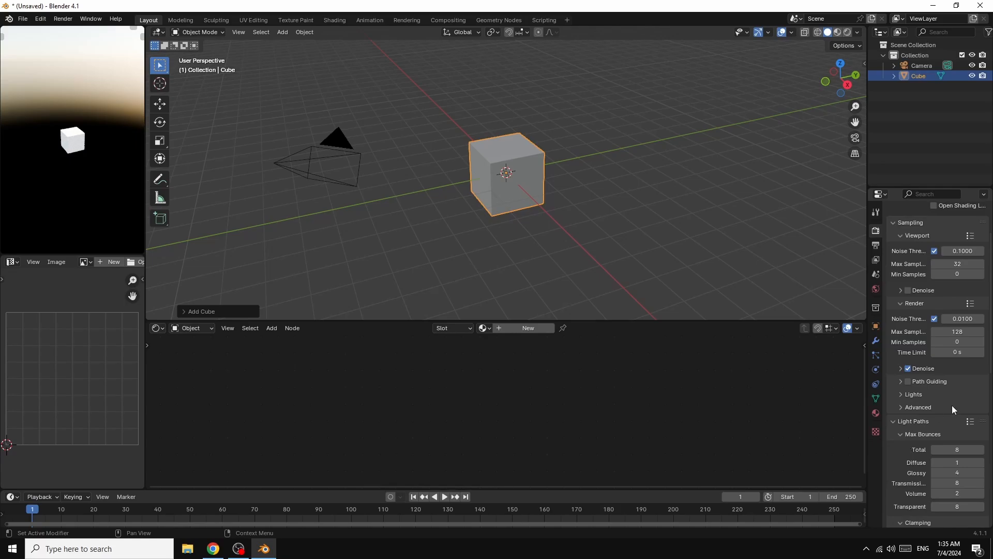
{"action": "scroll", "coordinate": [952, 405], "scroll_direction": "down", "scroll_amount": 4}
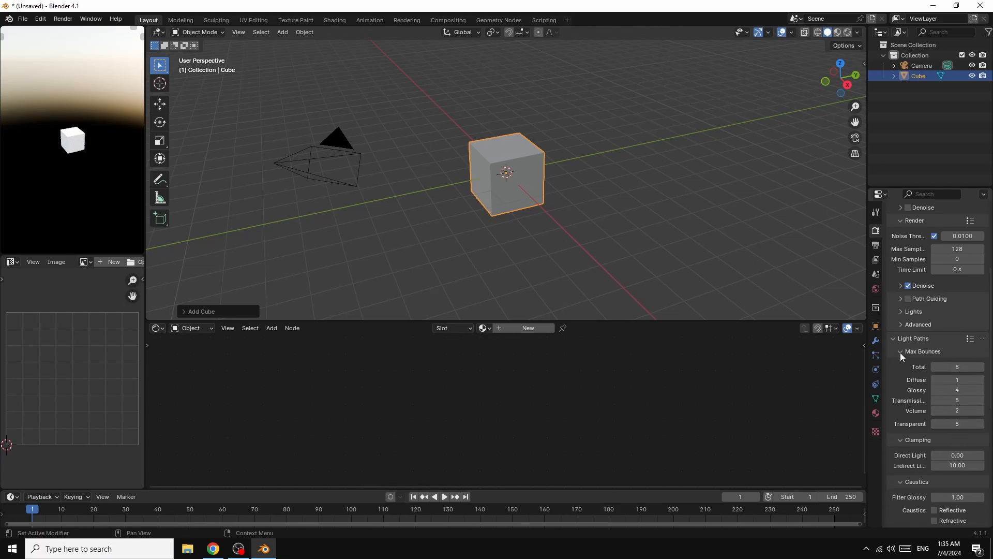
{"action": "left_click", "coordinate": [891, 338]}
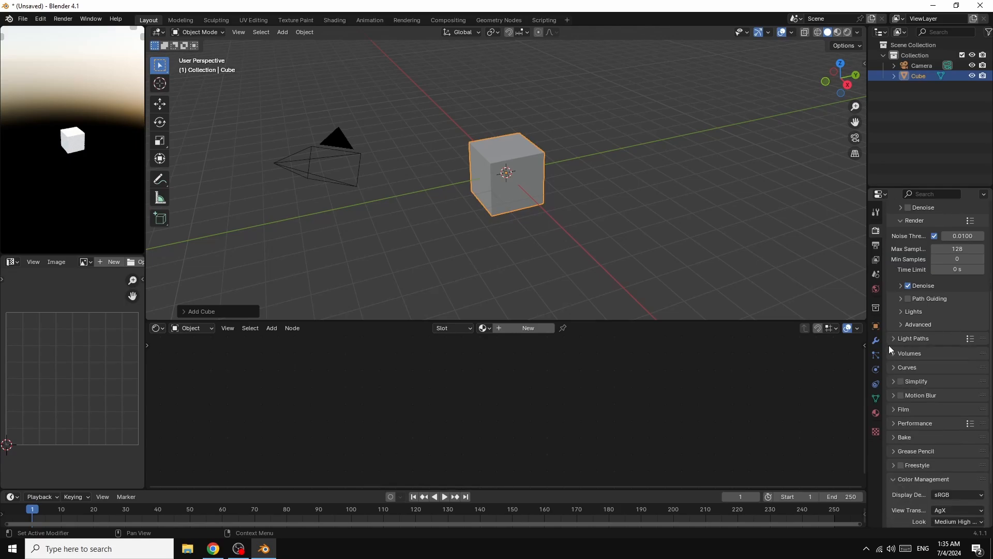
{"action": "left_click", "coordinate": [901, 395]}
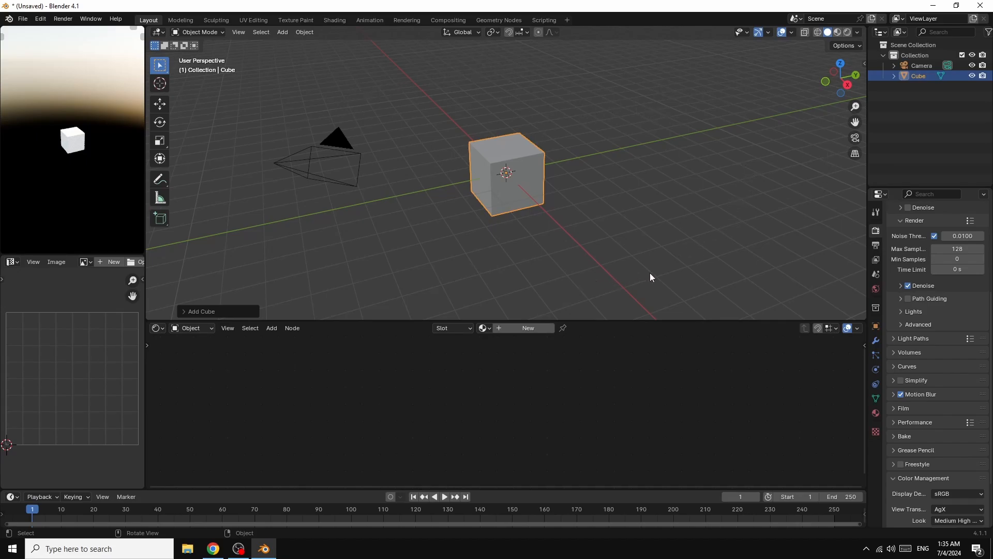
Delete the cube from the scene and make the main 3D viewport very slightly taller
{"action": "right_click", "coordinate": [506, 165]}
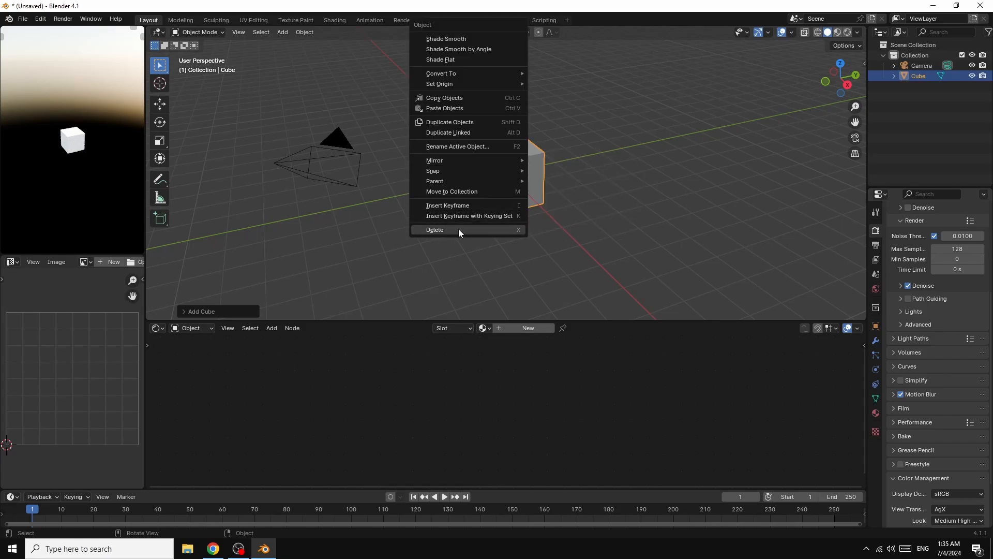
{"action": "left_click", "coordinate": [459, 230]}
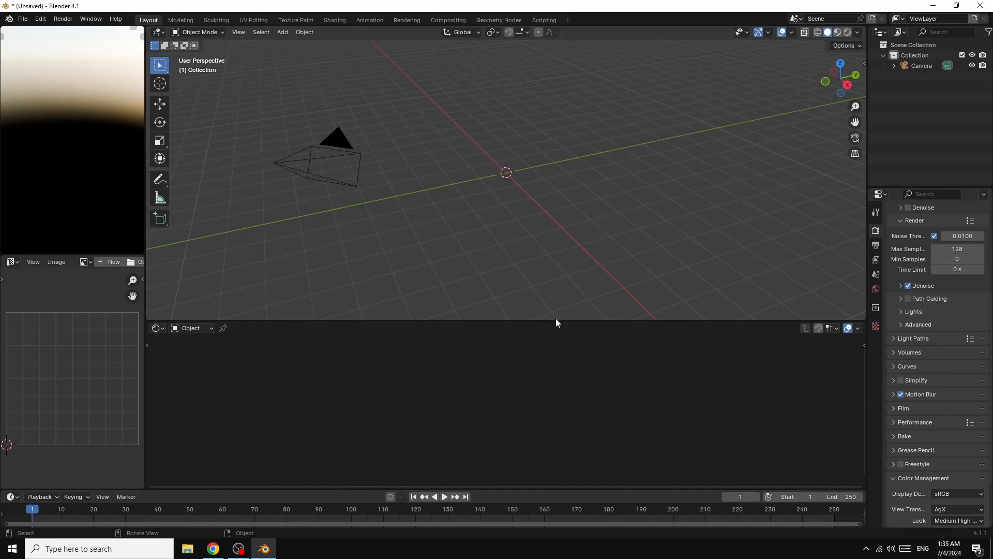
{"action": "left_click_drag", "start_coordinate": [556, 319], "coordinate": [556, 321]}
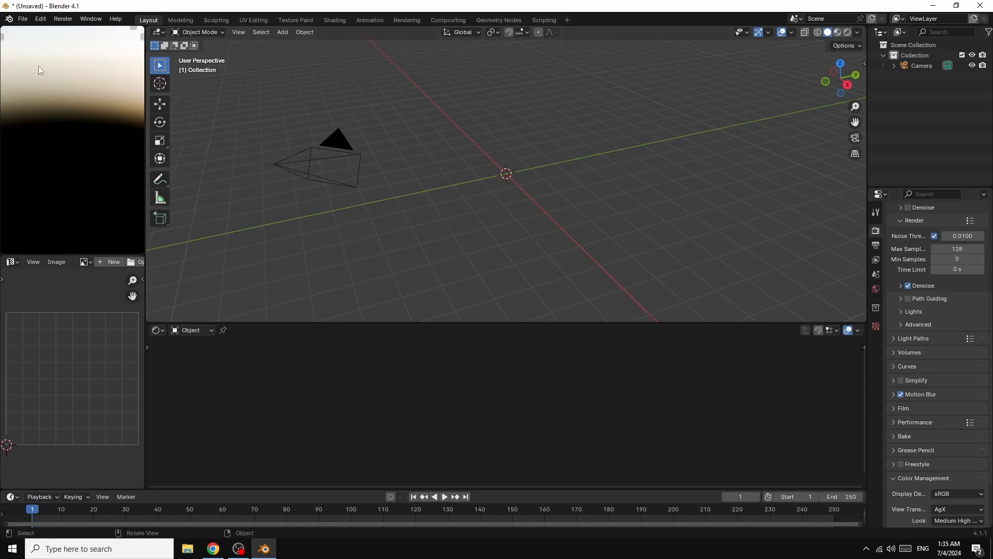
Save the current layout and render settings as the default startup file
{"action": "left_click", "coordinate": [22, 19]}
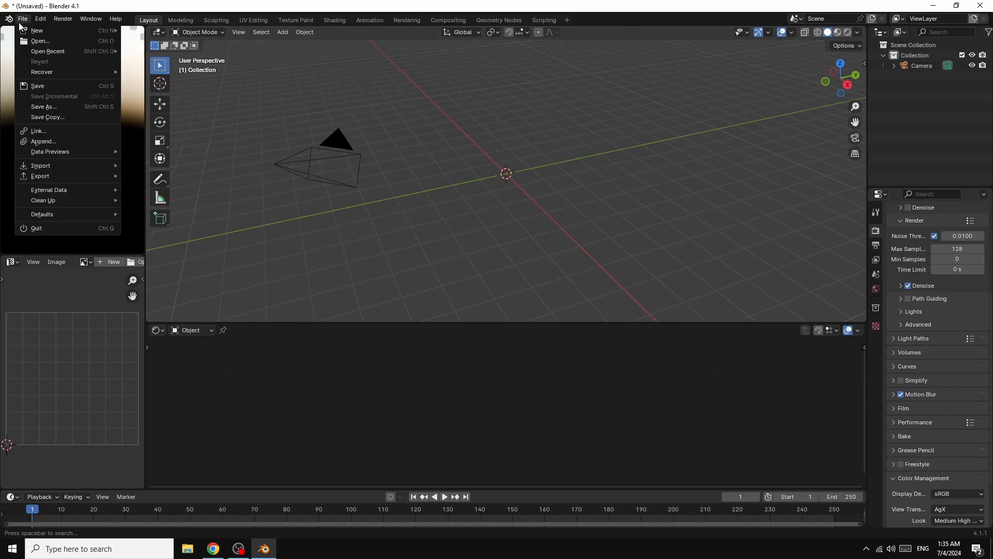
{"action": "mouse_move", "coordinate": [40, 218]}
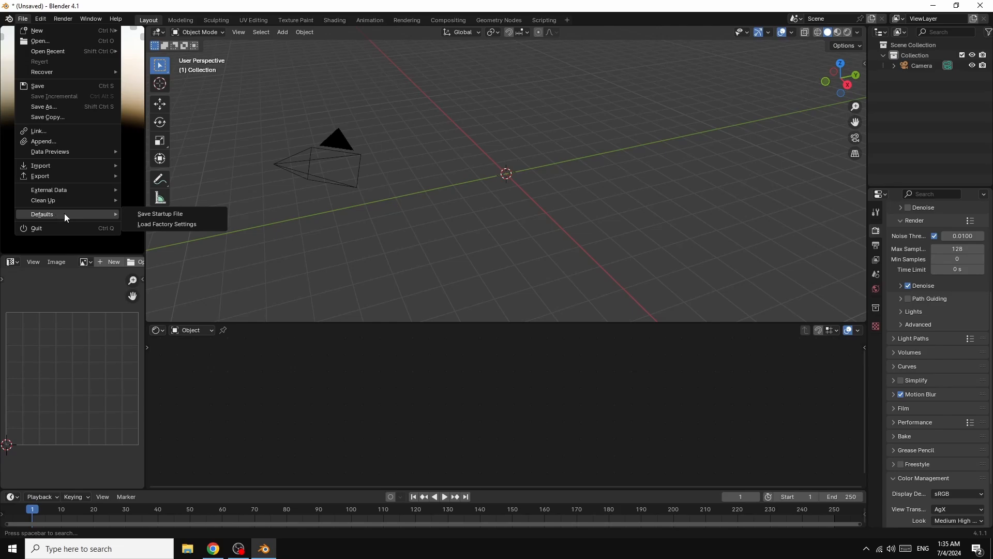
{"action": "left_click", "coordinate": [166, 215]}
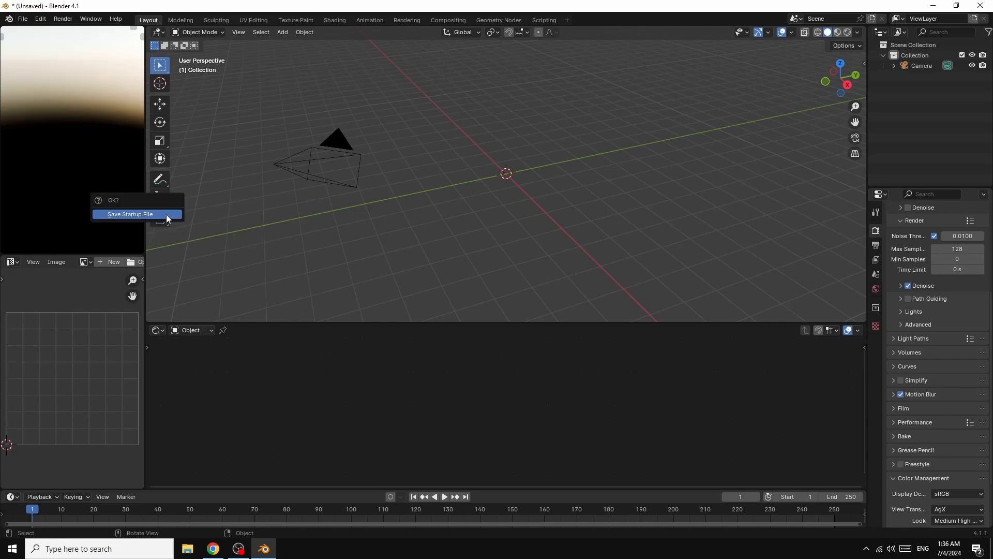
{"action": "left_click", "coordinate": [126, 214]}
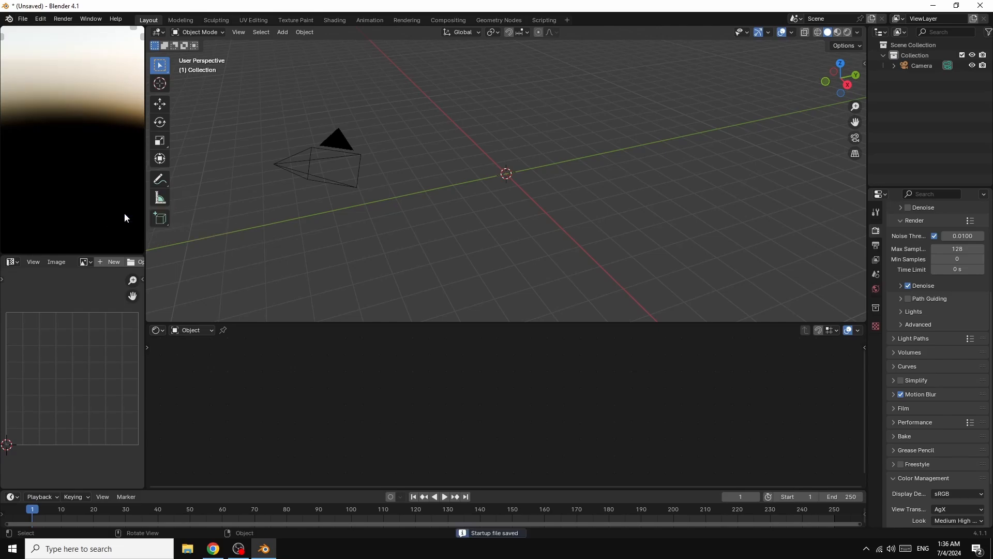
Create a new General file, discarding the unsaved changes in the current one
{"action": "left_click", "coordinate": [23, 19]}
{"action": "mouse_move", "coordinate": [26, 30]}
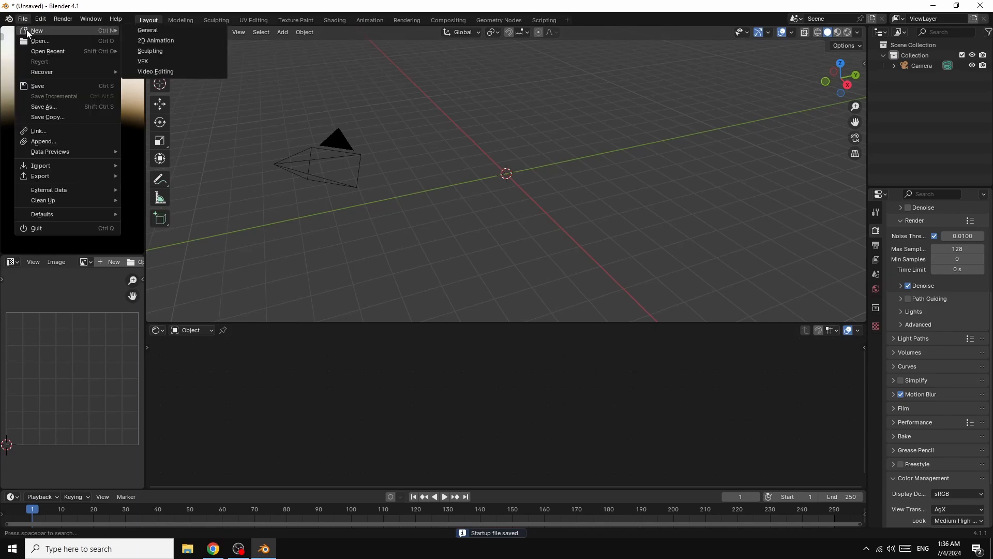
{"action": "left_click", "coordinate": [160, 29]}
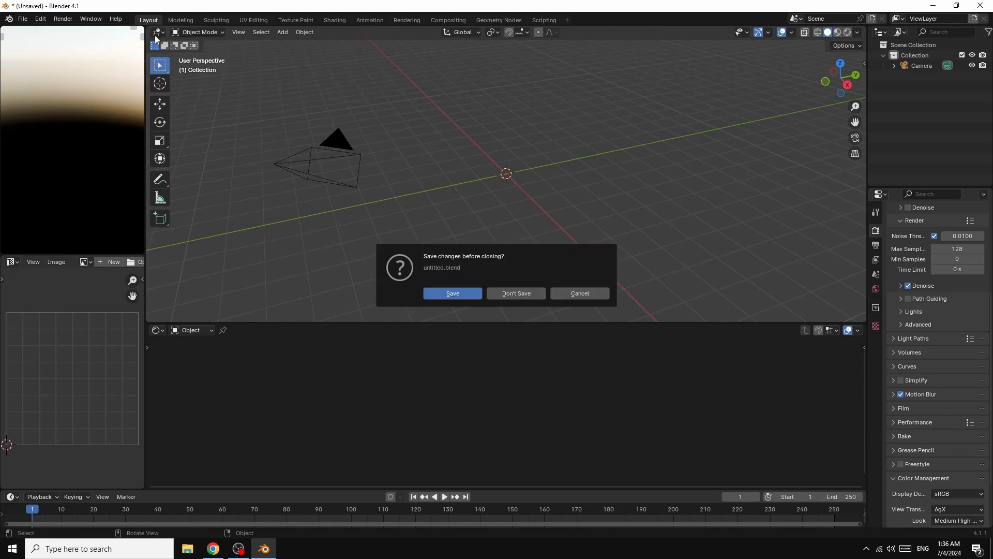
{"action": "left_click", "coordinate": [517, 293]}
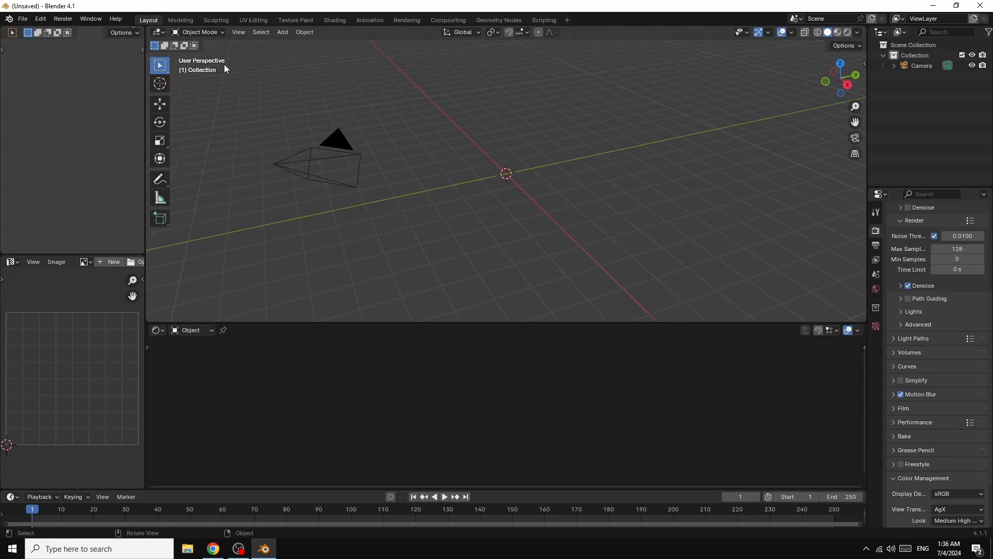
Search the add-ons in the Preferences for "nod" to check whether Node Wrangler is enabled, and close the Preferences
{"action": "left_click", "coordinate": [40, 19]}
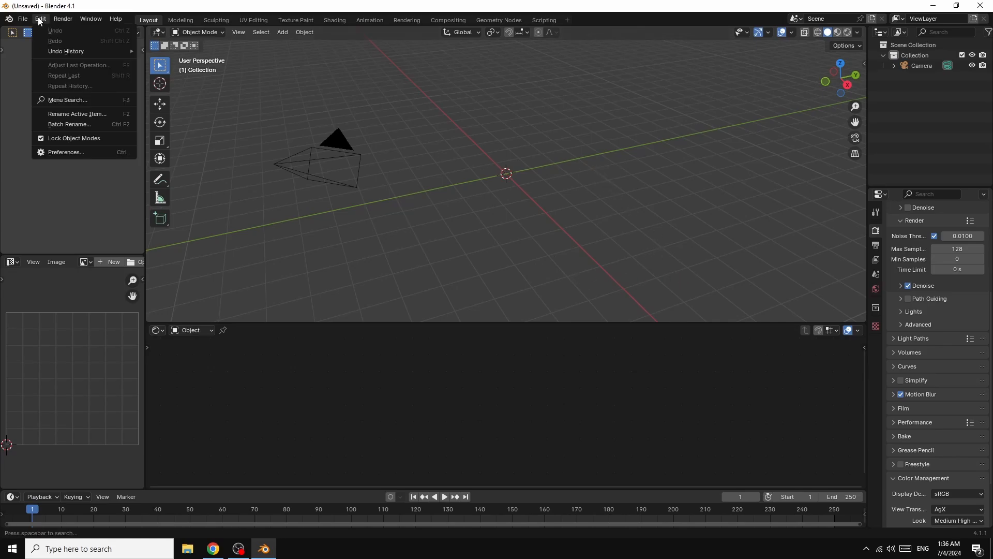
{"action": "left_click", "coordinate": [57, 152]}
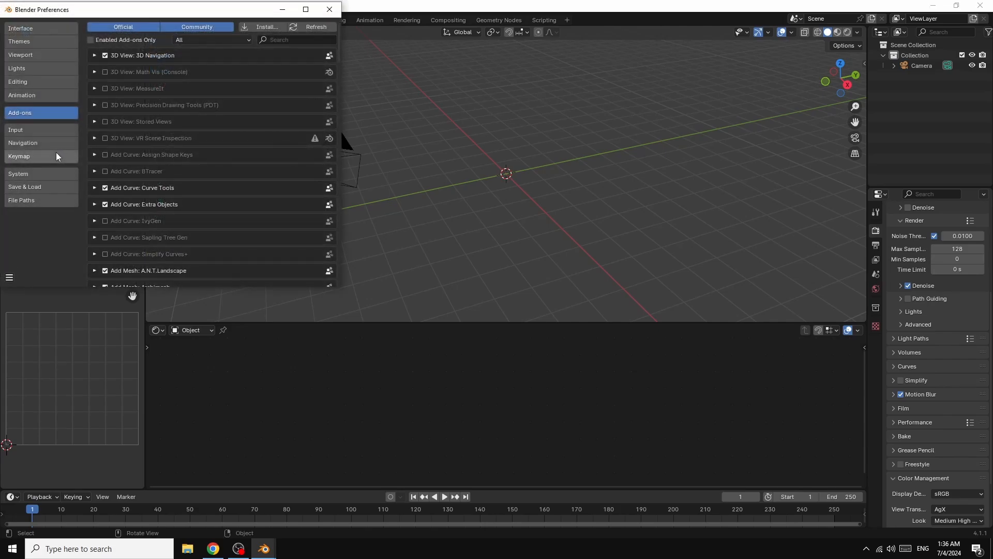
{"action": "left_click", "coordinate": [278, 41]}
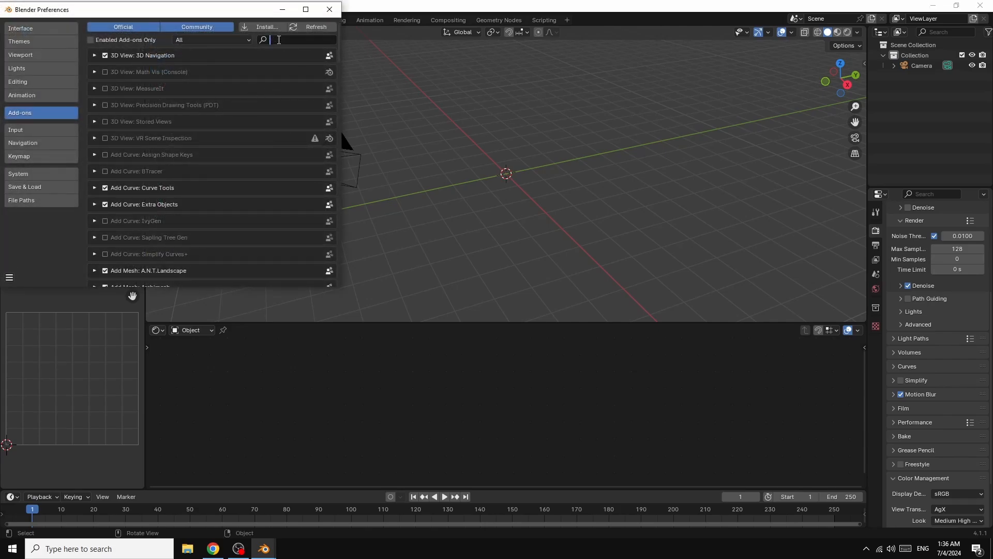
{"action": "type", "text": "no"}
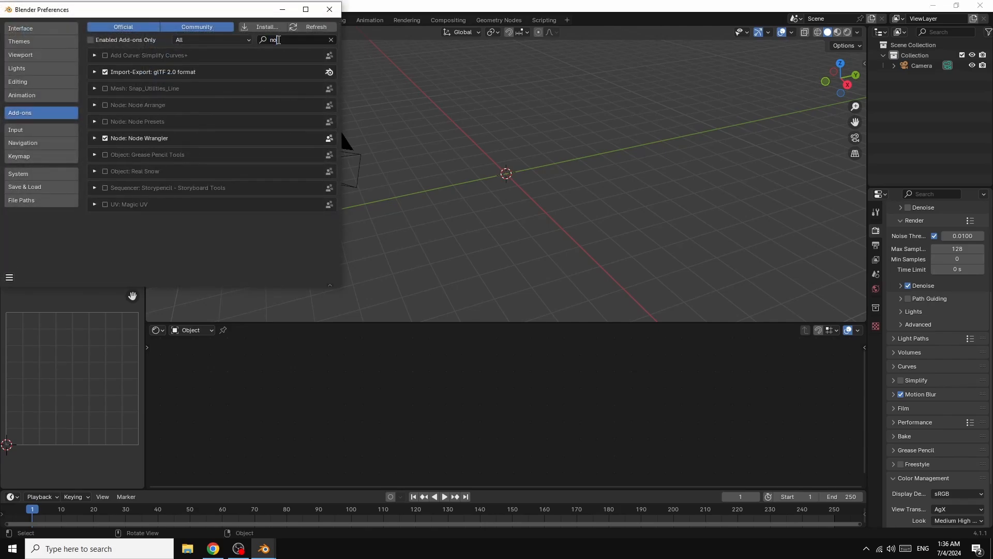
{"action": "type", "text": "d"}
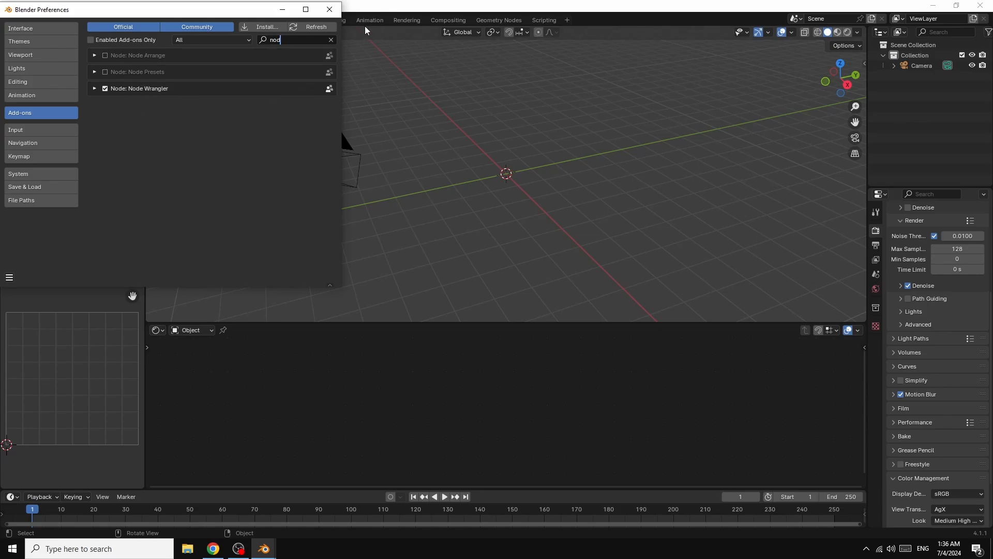
{"action": "left_click", "coordinate": [329, 10]}
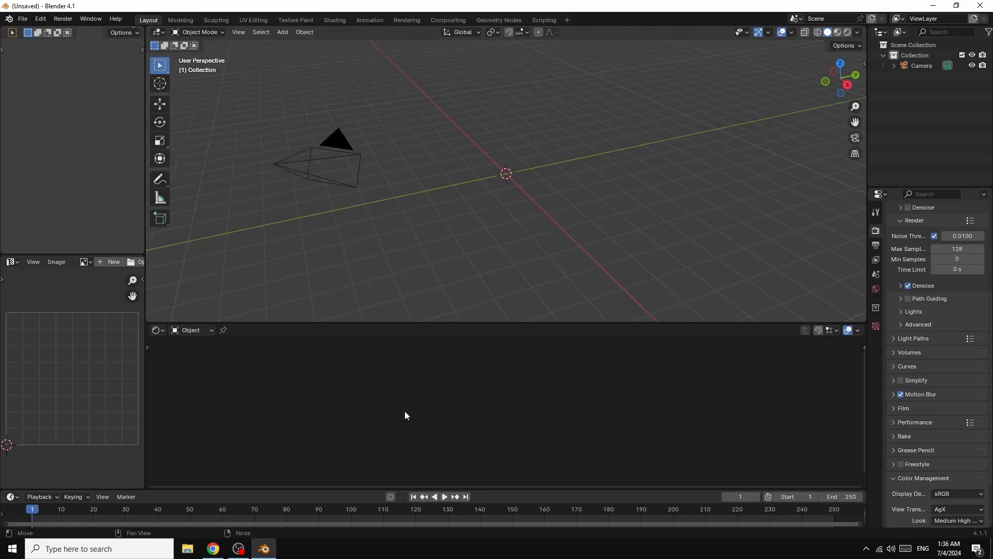
Enlarge the 3D viewport by shrinking the shader editor, and add a cube to the scene
{"action": "left_click_drag", "start_coordinate": [599, 325], "coordinate": [594, 433]}
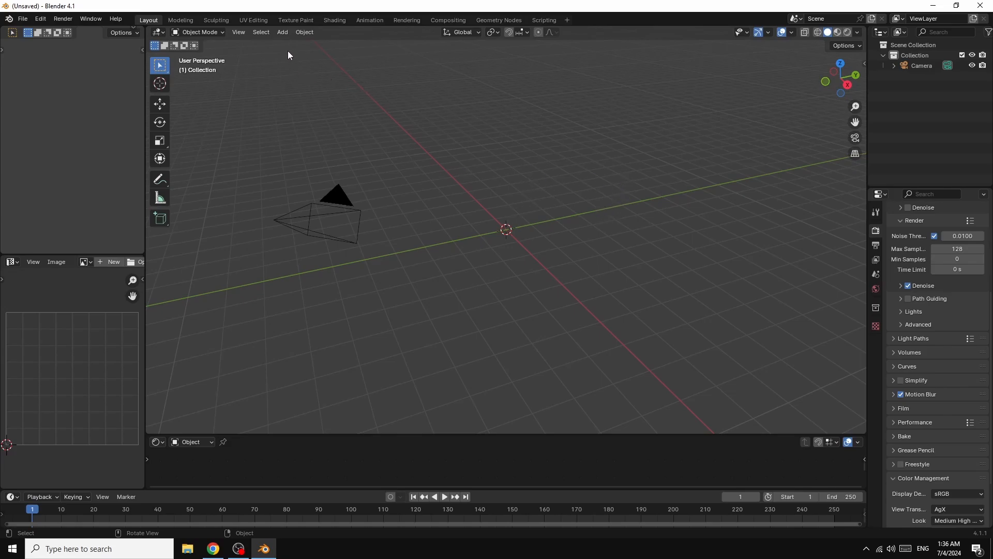
{"action": "left_click", "coordinate": [283, 32]}
{"action": "mouse_move", "coordinate": [300, 45]}
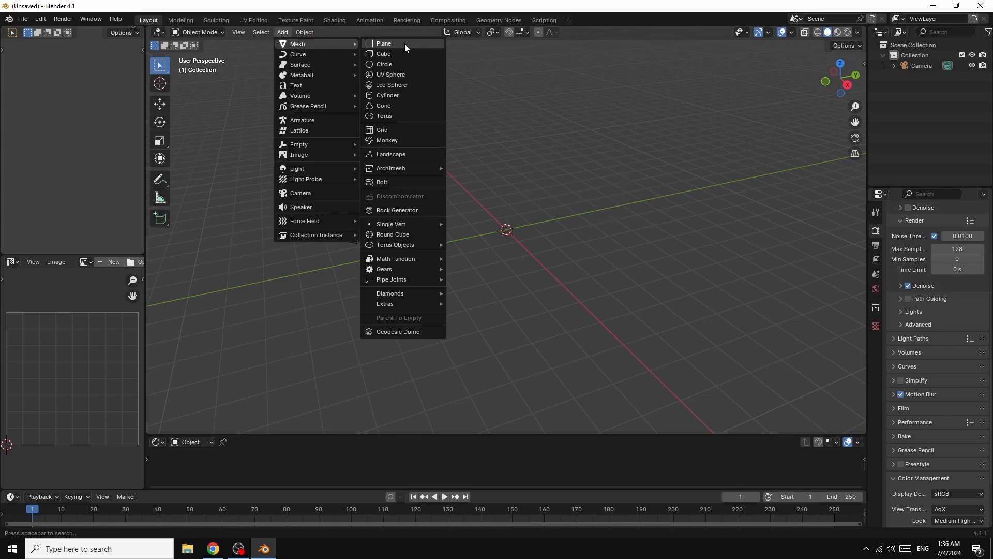
{"action": "left_click", "coordinate": [393, 53]}
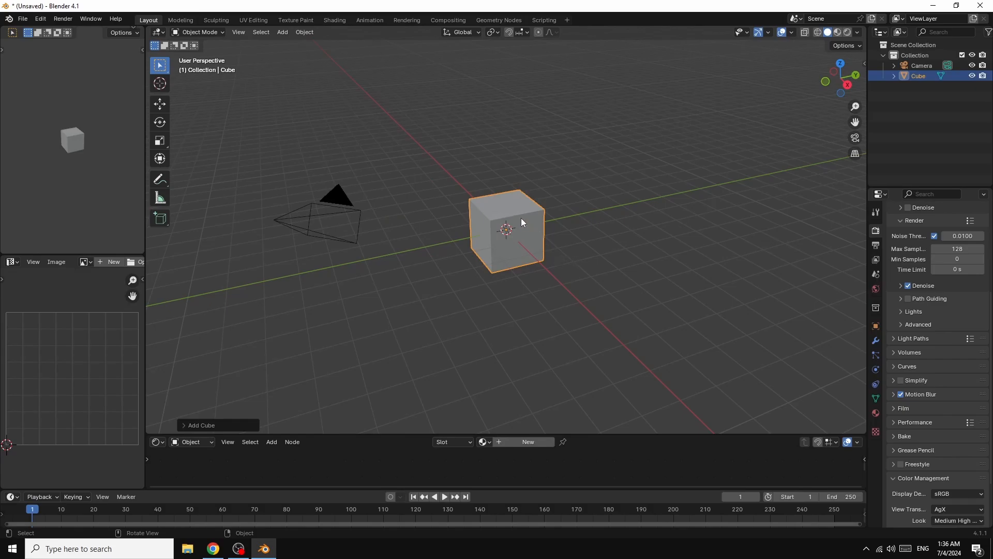
Scale the cube into a wide, flat slab of about 12.5 × 10.1 × 0.7 m
{"action": "left_click", "coordinate": [159, 141]}
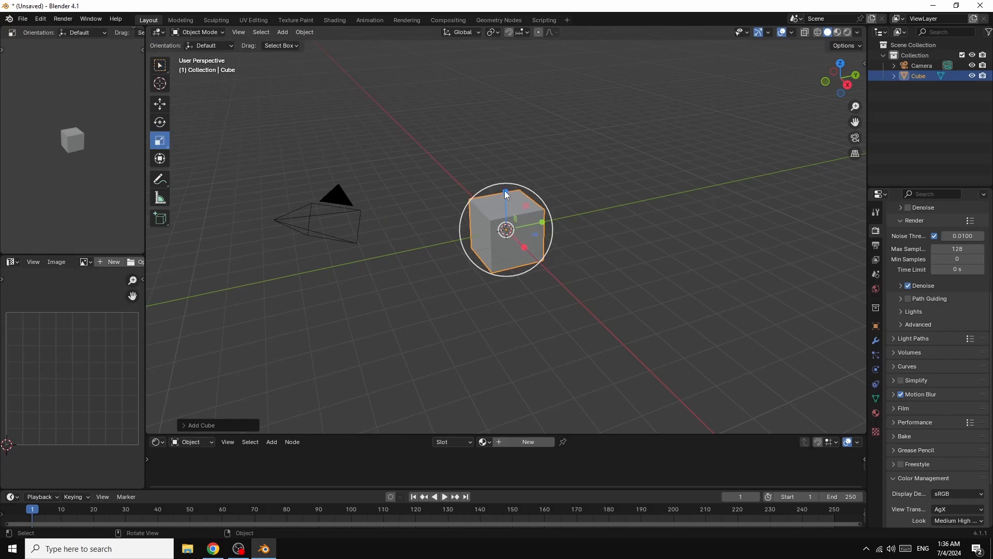
{"action": "left_click_drag", "start_coordinate": [504, 190], "coordinate": [659, 200]}
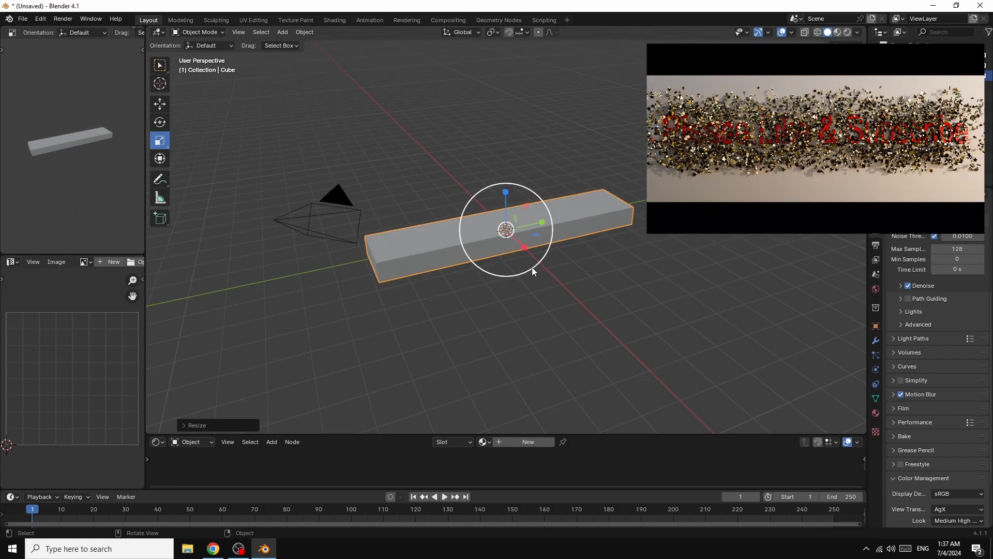
{"action": "left_click_drag", "start_coordinate": [525, 249], "coordinate": [628, 344]}
{"action": "mouse_move", "coordinate": [542, 219]}
{"action": "left_mouse_down"}
{"action": "mouse_move", "coordinate": [553, 220]}
{"action": "mouse_move", "coordinate": [544, 222]}
{"action": "left_mouse_up"}
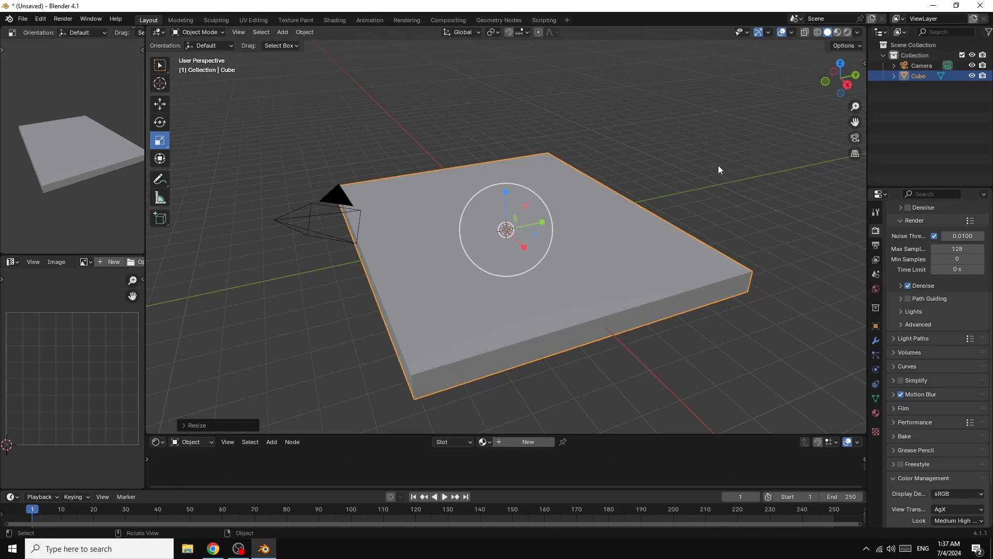
Check the slab through the camera and look at the viewport's View Lock options
{"action": "key", "text": "KP_0"}
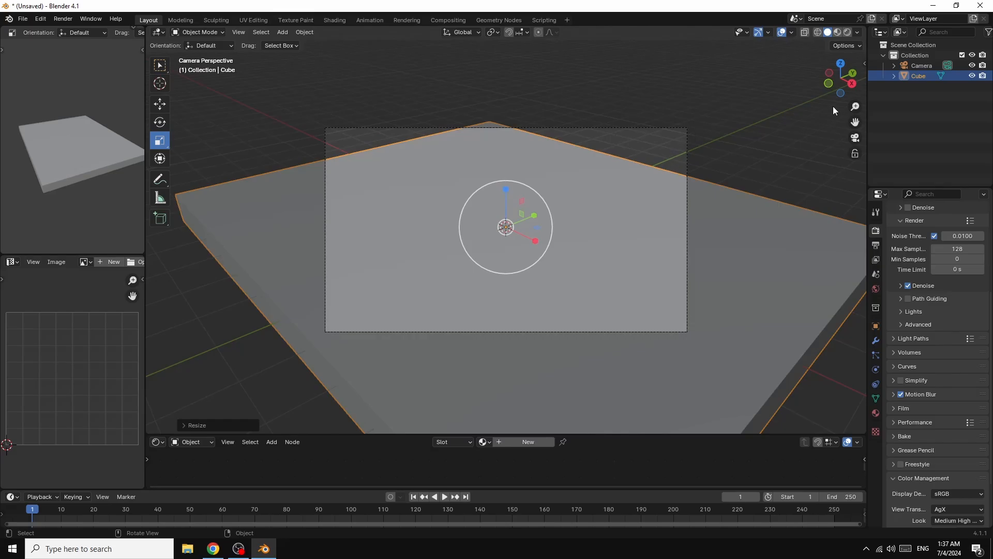
{"action": "left_click_drag", "start_coordinate": [852, 84], "coordinate": [795, 122]}
{"action": "key", "text": "n"}
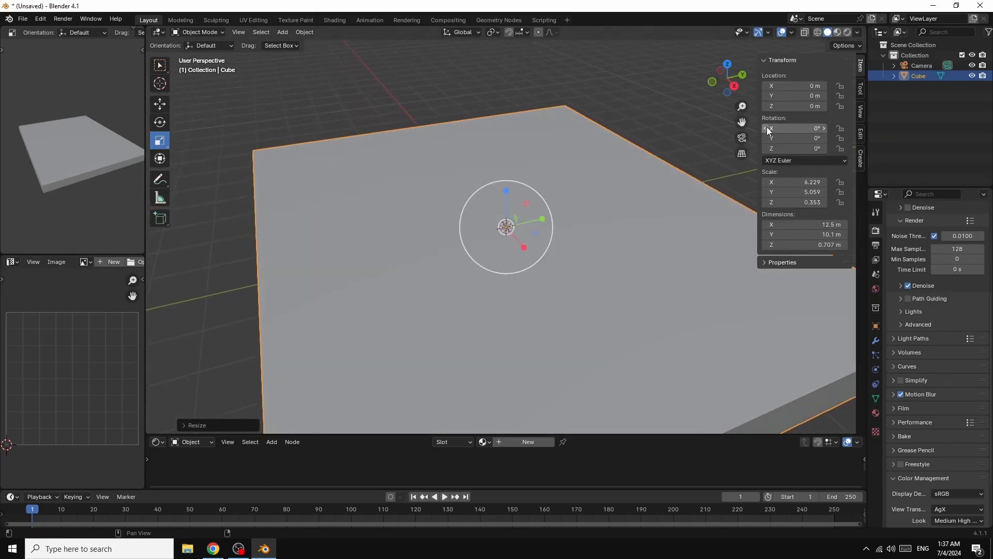
{"action": "left_click", "coordinate": [860, 118]}
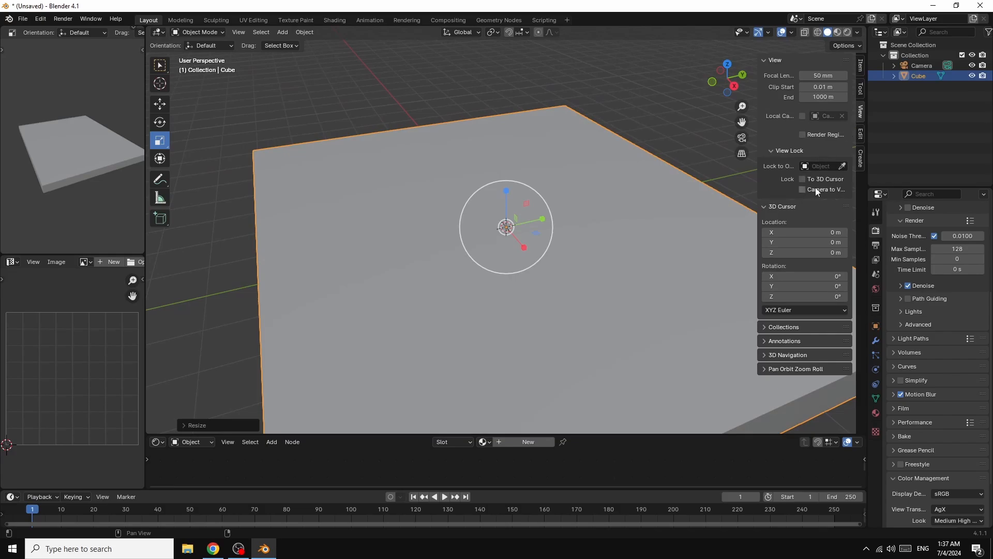
{"action": "key", "text": "n"}
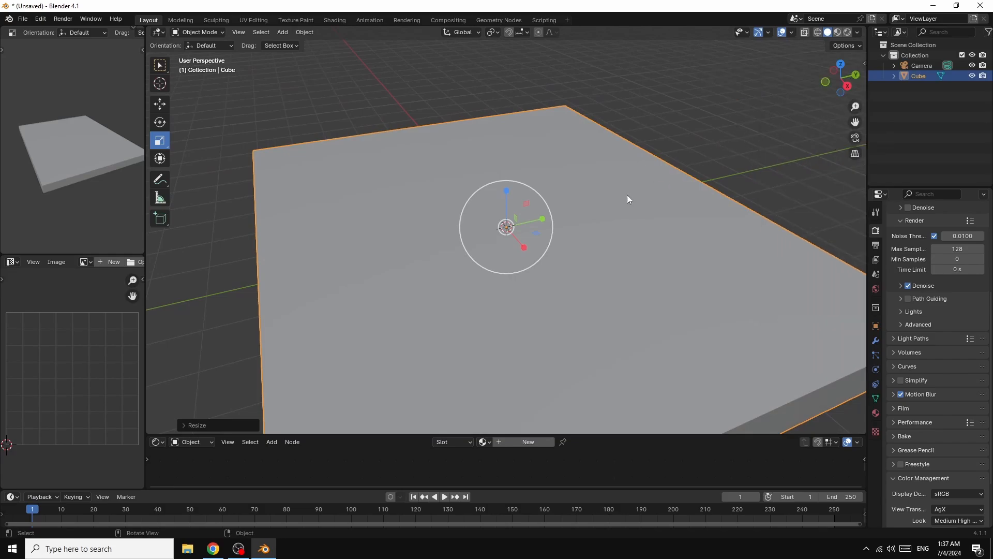
Apply the Scale transform to the slab
{"action": "left_click_drag", "start_coordinate": [848, 88], "coordinate": [89, 103]}
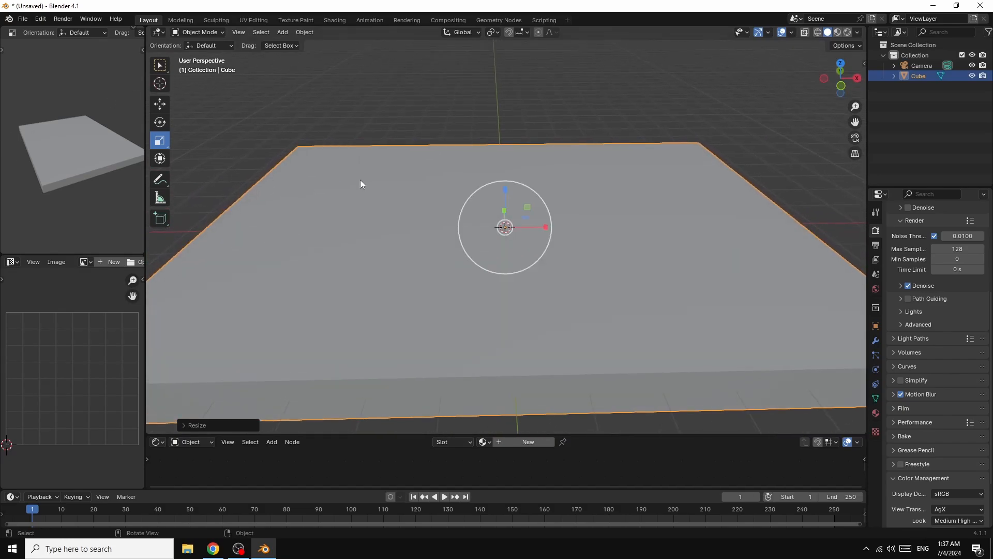
{"action": "scroll", "coordinate": [560, 184], "scroll_direction": "down", "scroll_amount": 3}
{"action": "scroll", "coordinate": [554, 188], "scroll_direction": "up", "scroll_amount": 2}
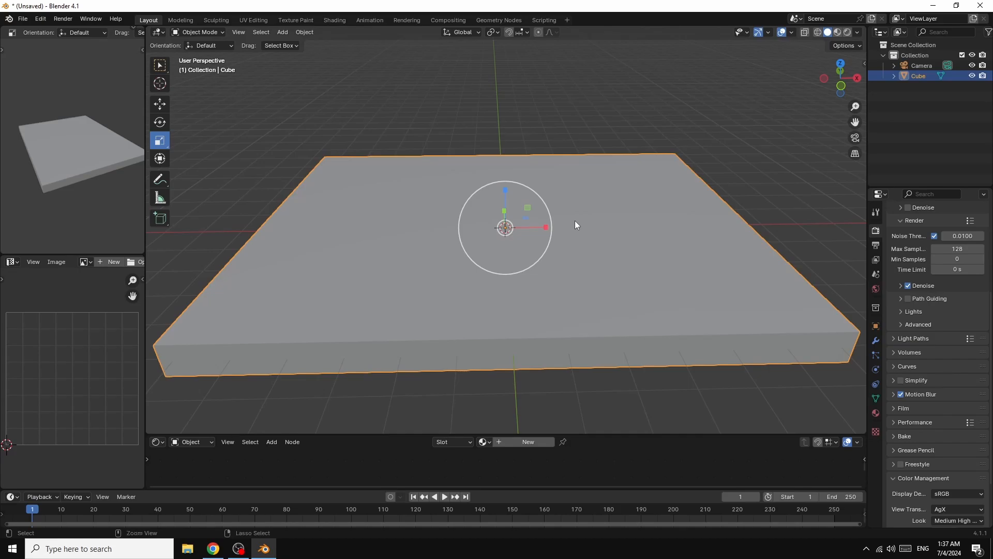
{"action": "key", "text": "ctrl+a"}
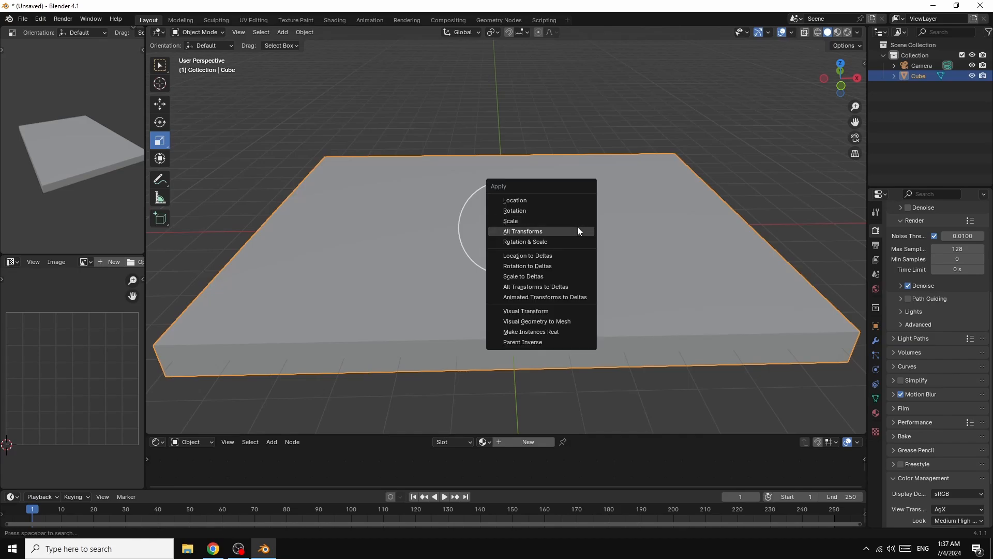
{"action": "left_click", "coordinate": [527, 219]}
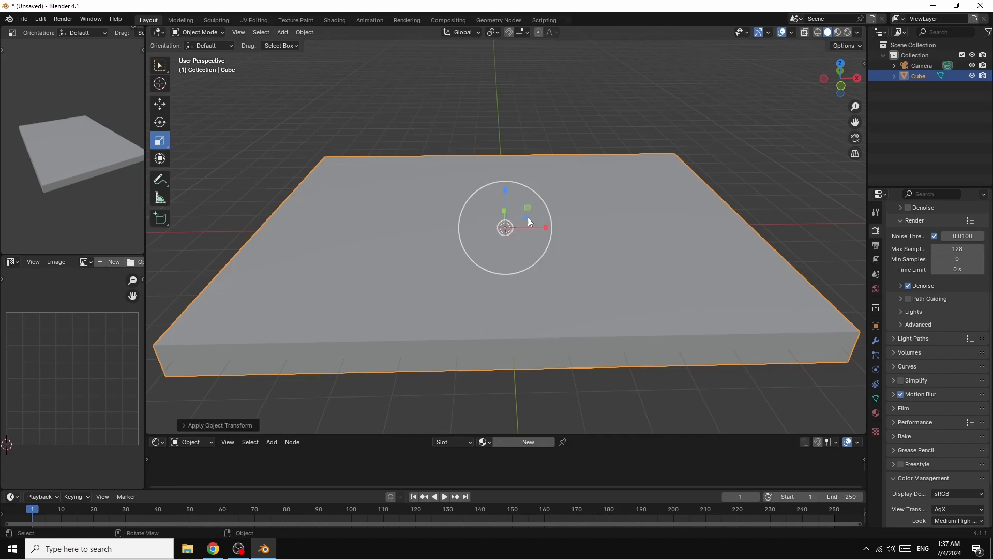
Add a plane and set its rotation to 90° on X and 0° on Y
{"action": "left_click", "coordinate": [282, 33]}
{"action": "mouse_move", "coordinate": [290, 40]}
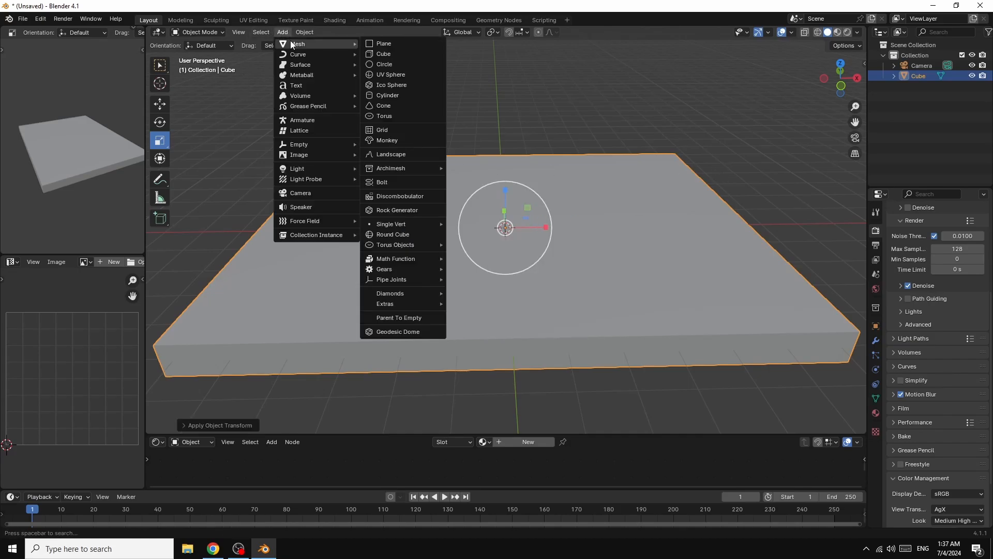
{"action": "left_click", "coordinate": [404, 43]}
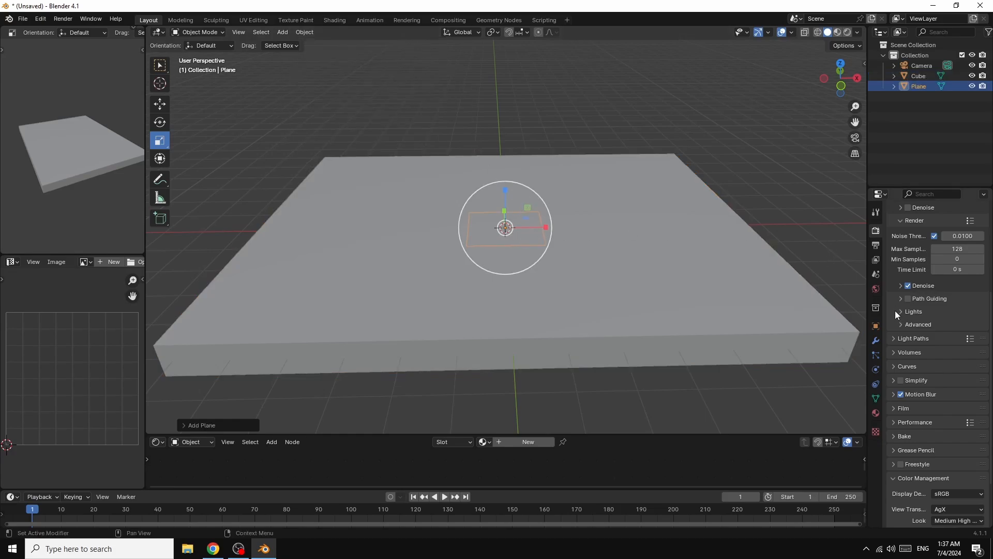
{"action": "left_click", "coordinate": [875, 326]}
{"action": "key", "text": "w"}
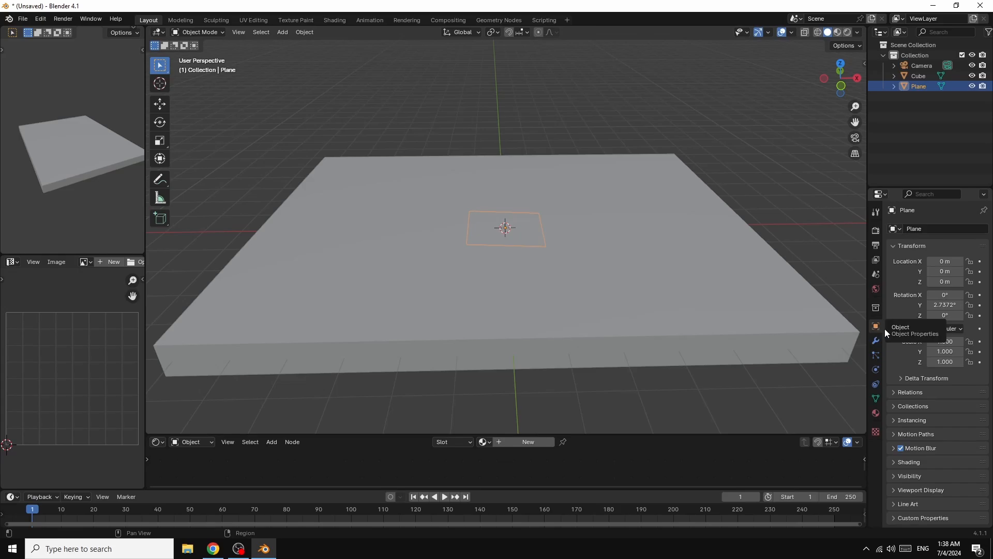
{"action": "left_click", "coordinate": [945, 306]}
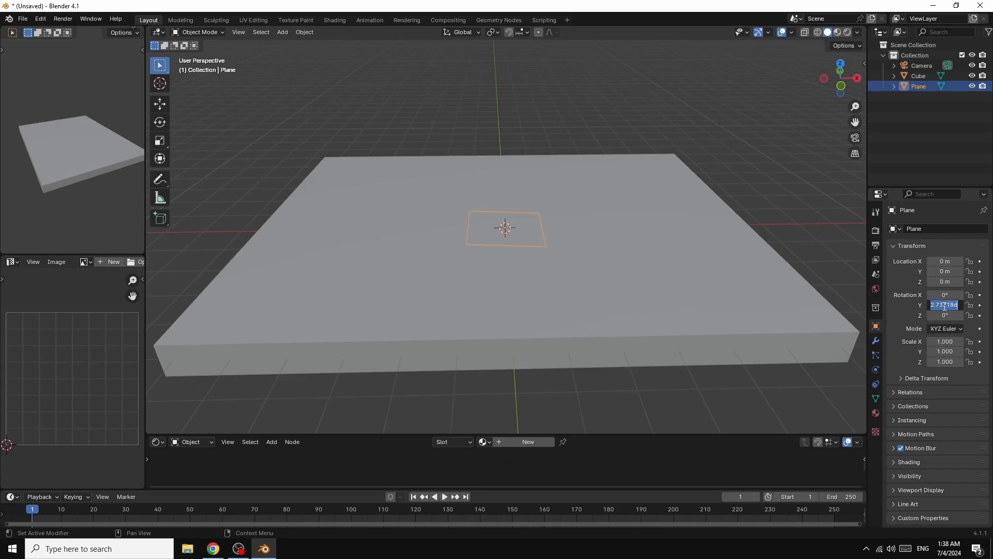
{"action": "type", "text": "0"}
{"action": "key", "text": "Return"}
{"action": "left_click_drag", "start_coordinate": [942, 298], "coordinate": [988, 297]}
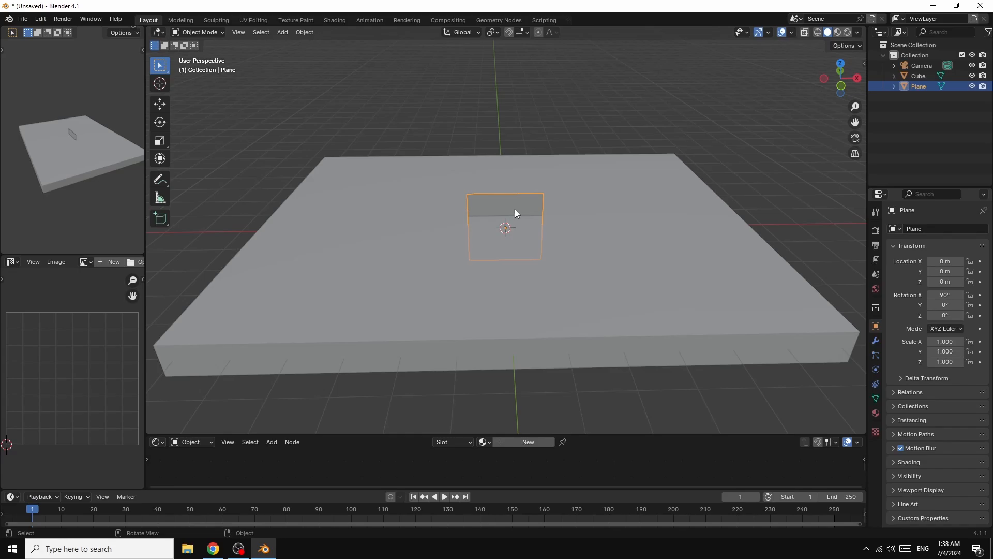
Move the upright plane along Y to about 5.05 m, just behind the slab's back edge
{"action": "key", "text": "g"}
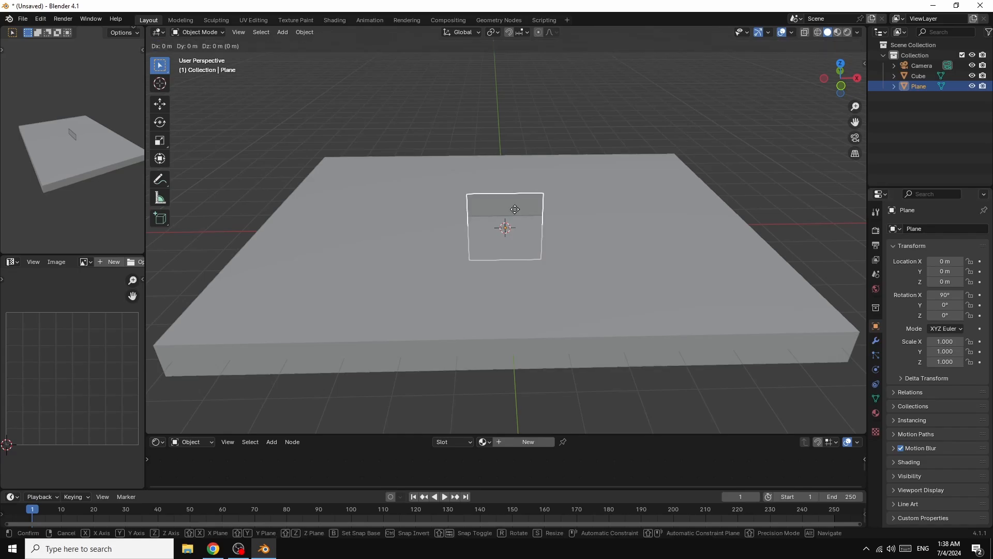
{"action": "key", "text": "y"}
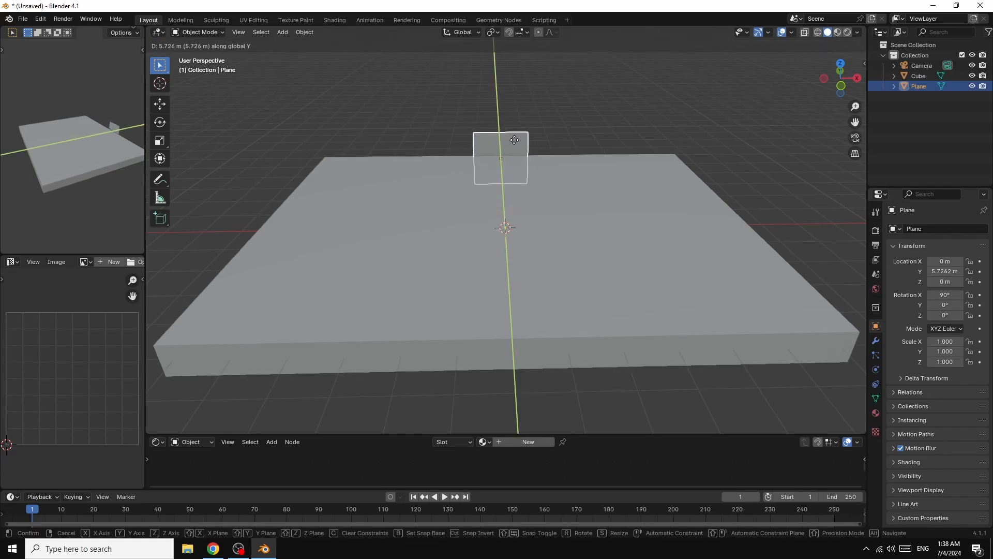
{"action": "left_click", "coordinate": [514, 140]}
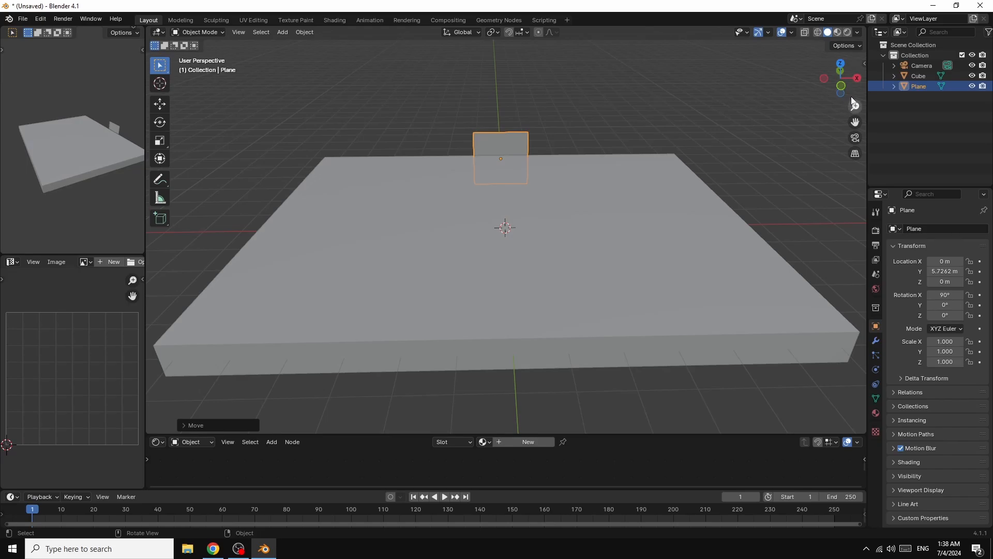
{"action": "left_click", "coordinate": [842, 66]}
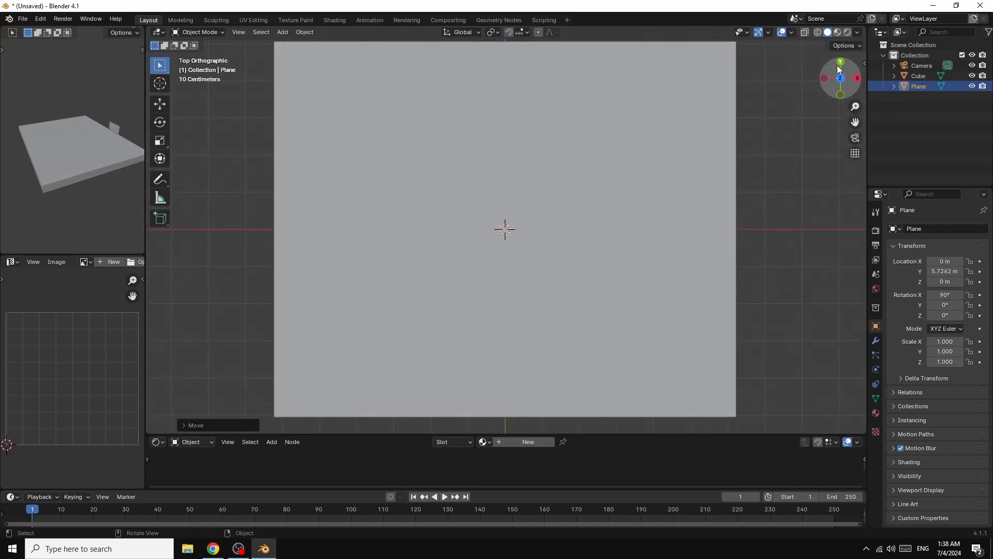
{"action": "key", "text": "g"}
{"action": "key", "text": "y"}
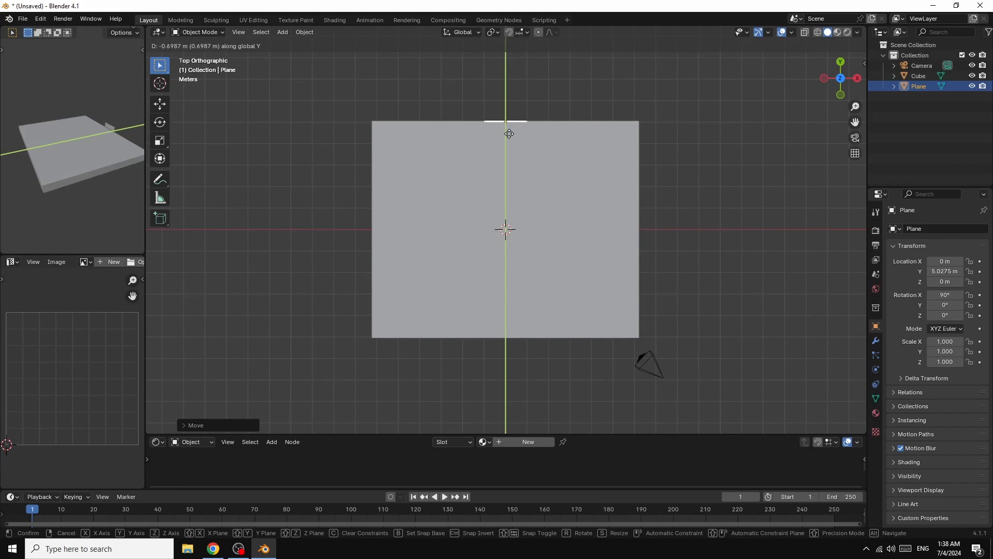
{"action": "left_click", "coordinate": [510, 137]}
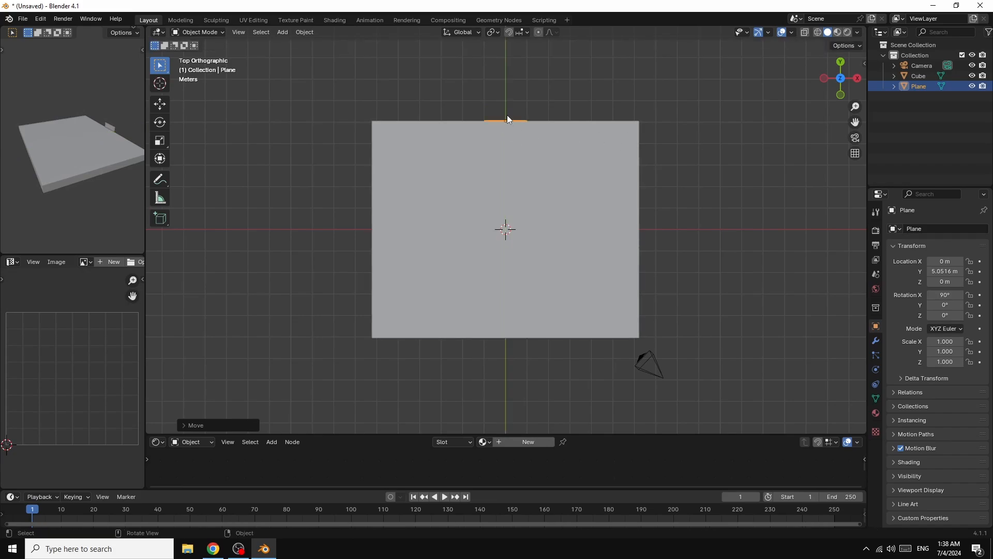
Duplicate the upright plane and move the copy along Y to about 5.10 m, slightly behind the original
{"action": "right_click", "coordinate": [506, 119]}
{"action": "left_click", "coordinate": [492, 119]}
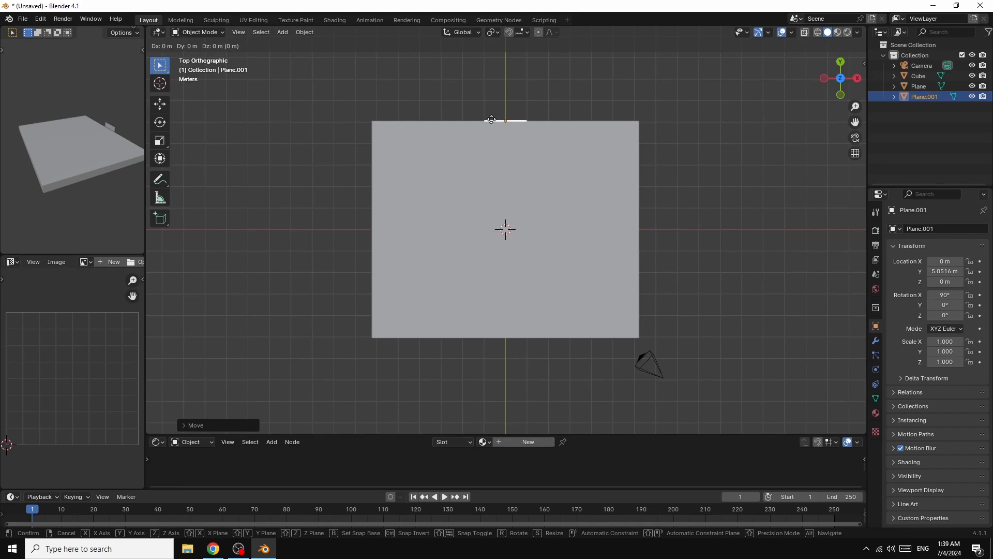
{"action": "left_click", "coordinate": [492, 119]}
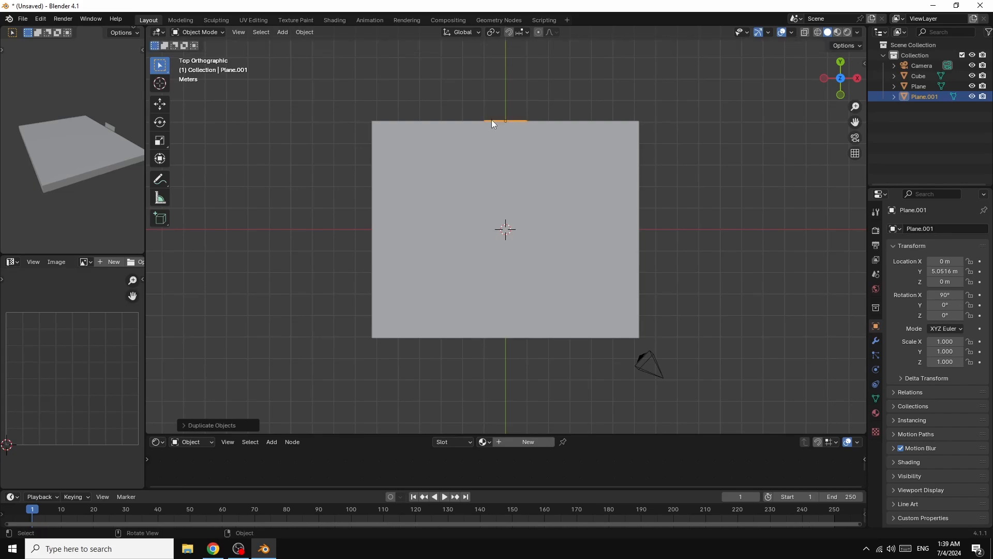
{"action": "key", "text": "g"}
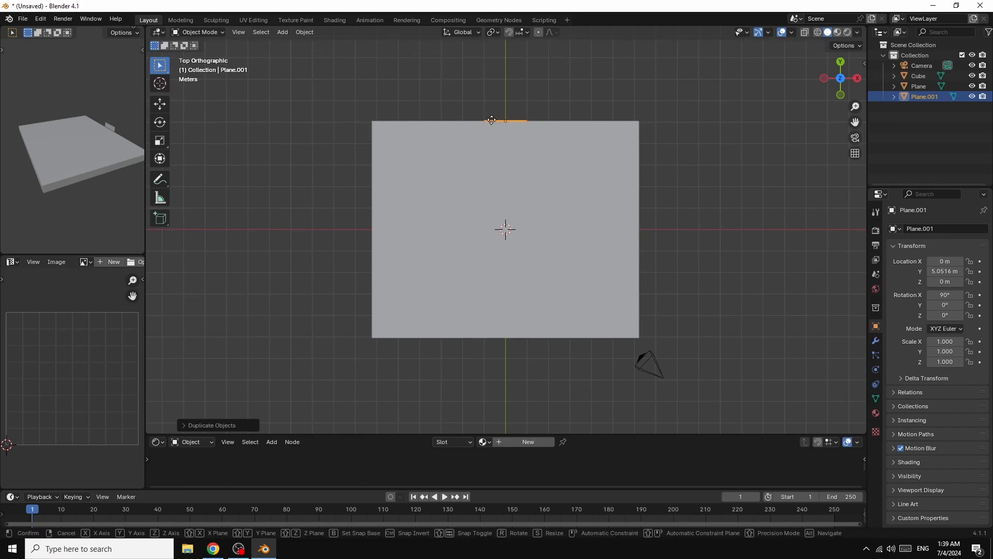
{"action": "key", "text": "y"}
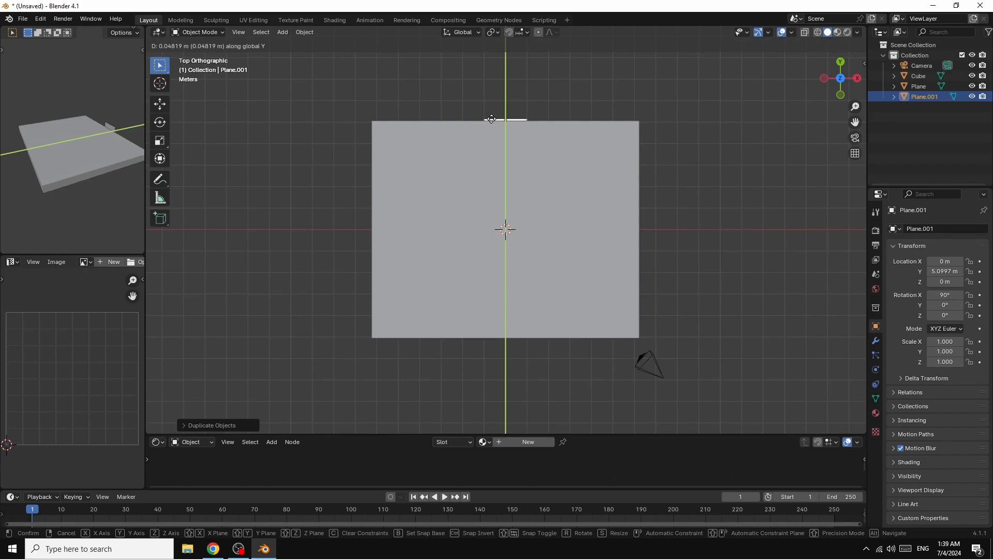
{"action": "left_click", "coordinate": [492, 119]}
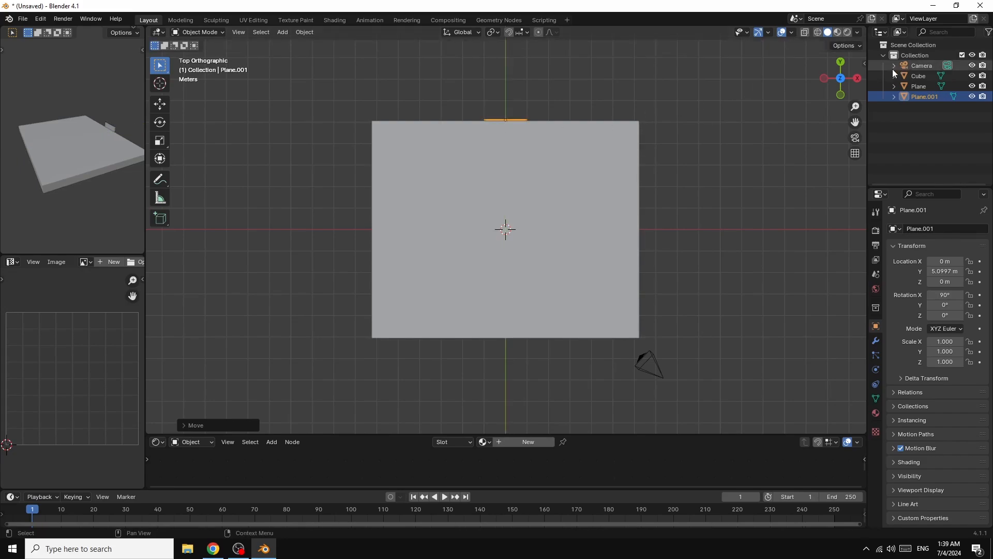
Scale the duplicate plane to about 6.38 on X and 1.88 on Y as a wall across the slab's back edge
{"action": "left_click_drag", "start_coordinate": [841, 80], "coordinate": [841, 135]}
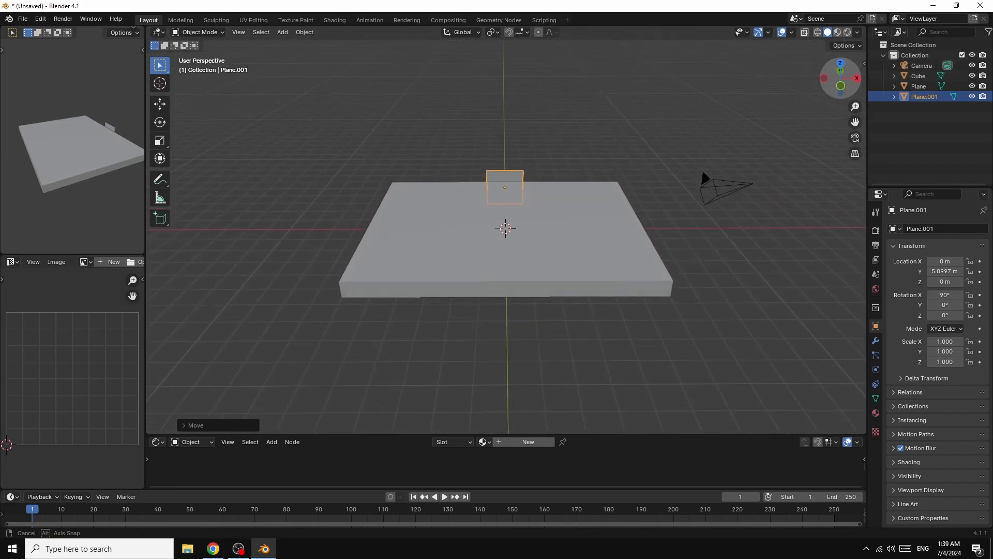
{"action": "left_click", "coordinate": [918, 87]}
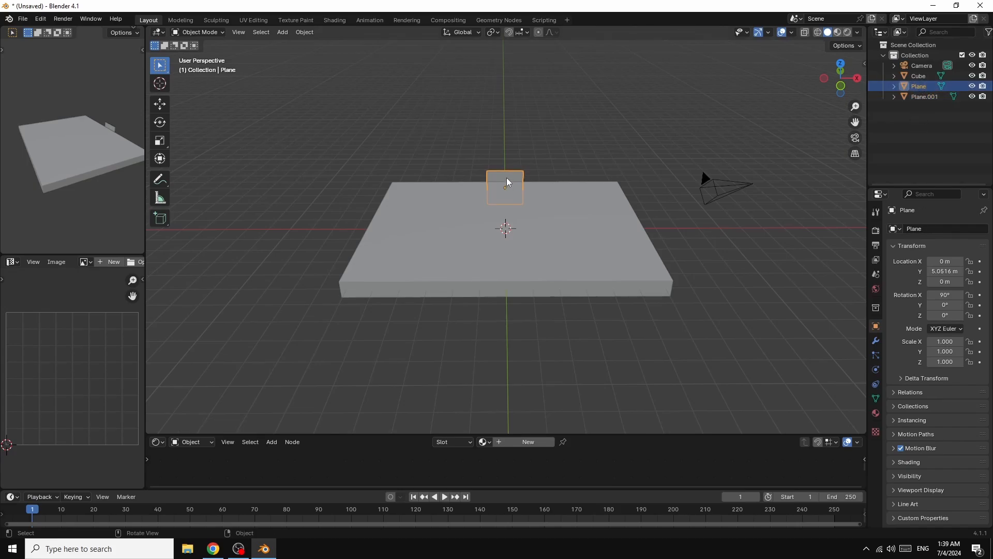
{"action": "left_click", "coordinate": [924, 97]}
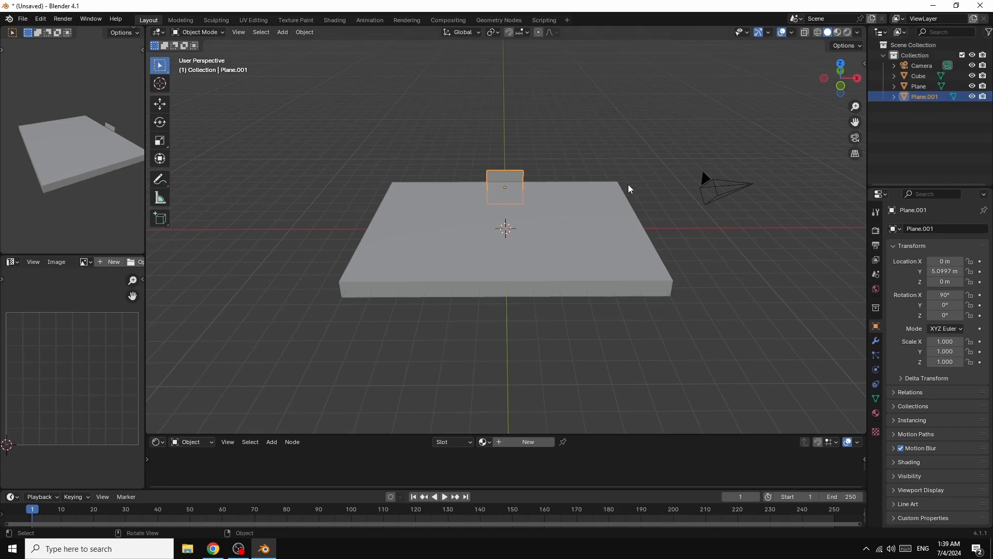
{"action": "left_click", "coordinate": [160, 141]}
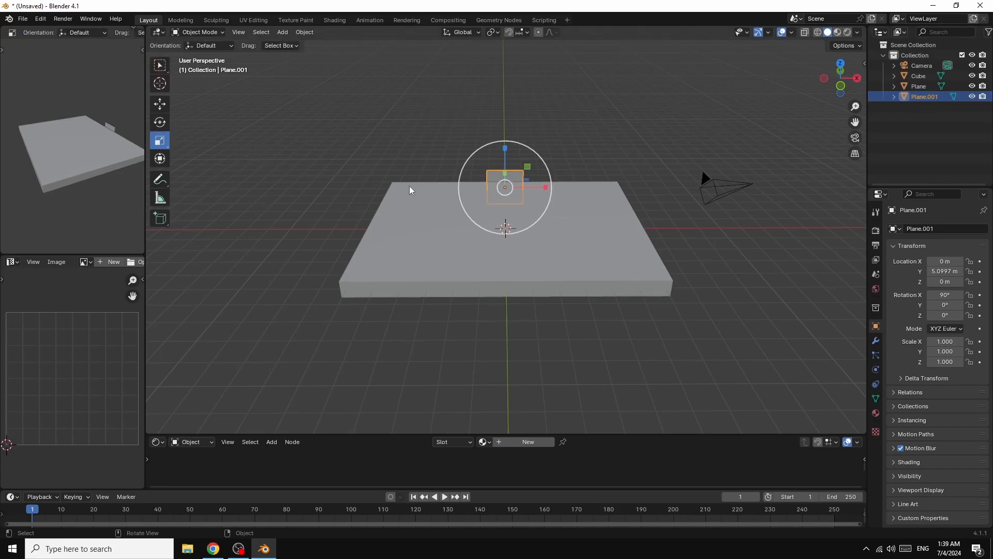
{"action": "left_click_drag", "start_coordinate": [546, 187], "coordinate": [754, 187]}
{"action": "left_click_drag", "start_coordinate": [505, 150], "coordinate": [507, 68]}
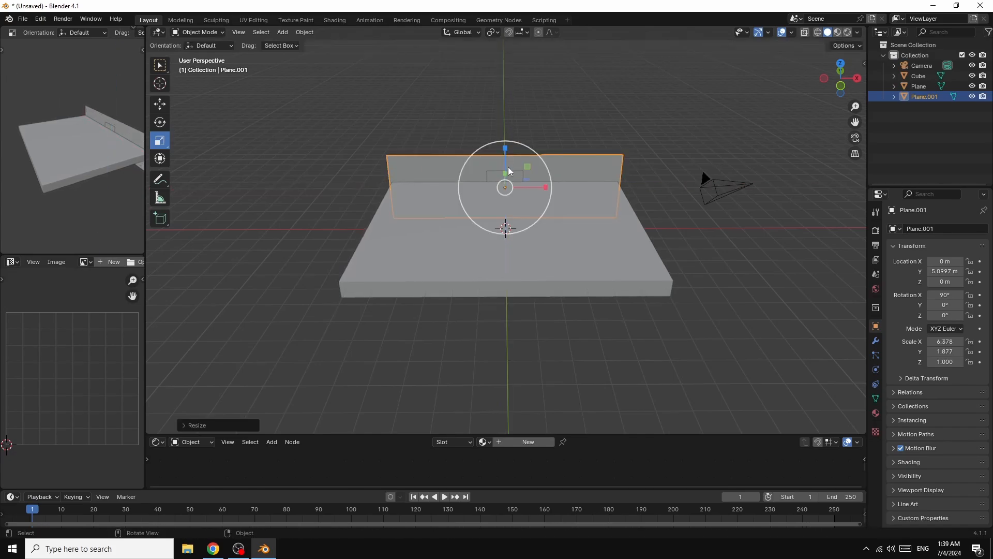
Scale the small upright plane in front of the wall to about 1.78 on X and 1.52 on Y
{"action": "left_click", "coordinate": [505, 175]}
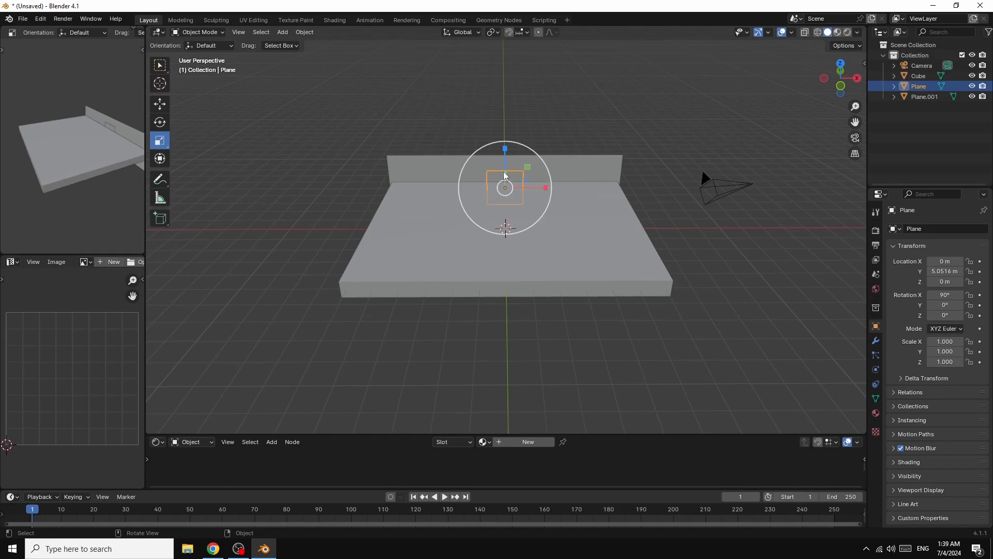
{"action": "left_click_drag", "start_coordinate": [505, 175], "coordinate": [504, 134]}
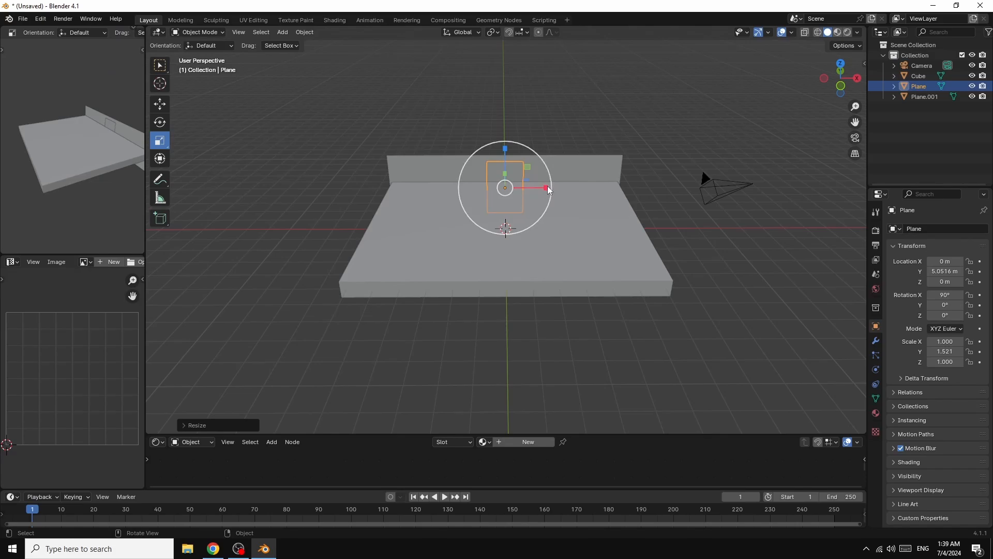
{"action": "left_click_drag", "start_coordinate": [541, 187], "coordinate": [588, 185]}
Enlarge the node editor area and aim the camera view at the back wall from the front
{"action": "left_click_drag", "start_coordinate": [817, 100], "coordinate": [817, 86]}
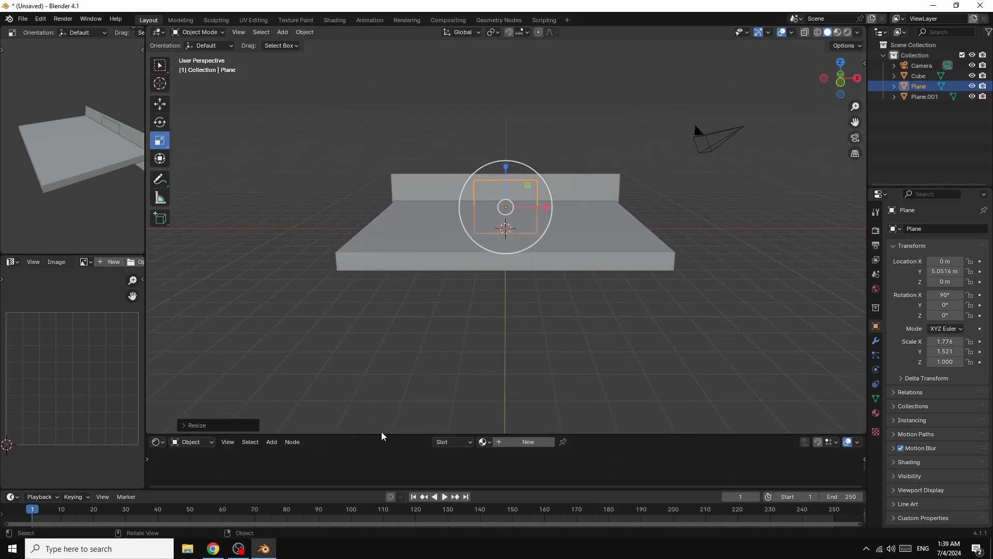
{"action": "left_click_drag", "start_coordinate": [384, 434], "coordinate": [409, 317]}
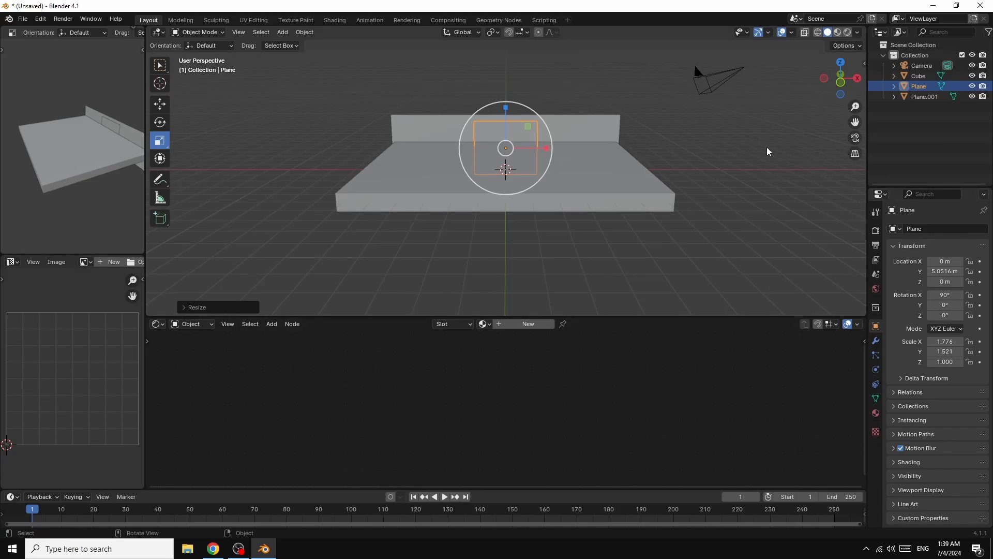
{"action": "key", "text": "KP_0"}
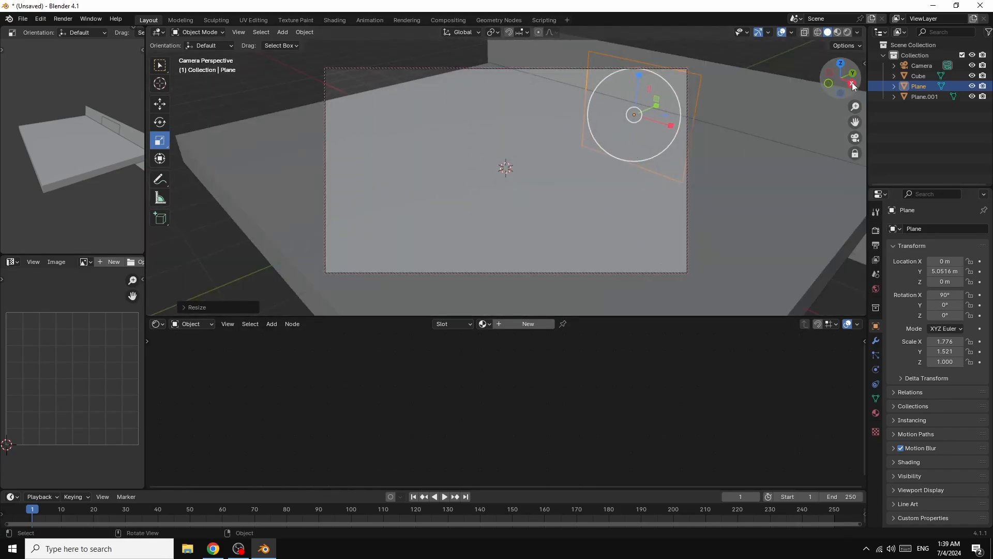
{"action": "left_click_drag", "start_coordinate": [853, 87], "coordinate": [915, 67]}
Raise the back wall plane along Z by about 1.25 m
{"action": "left_click", "coordinate": [654, 91]}
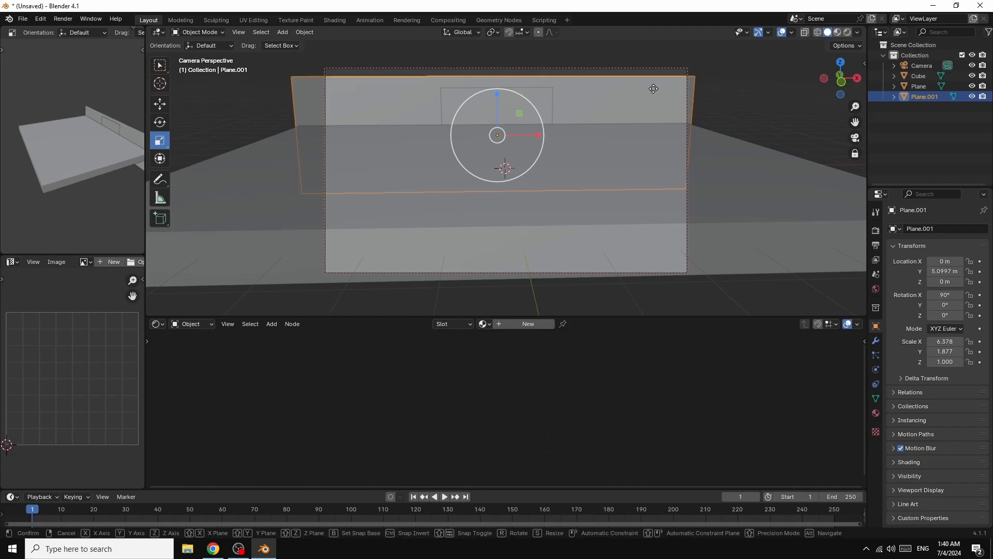
{"action": "key", "text": "g"}
{"action": "key", "text": "z"}
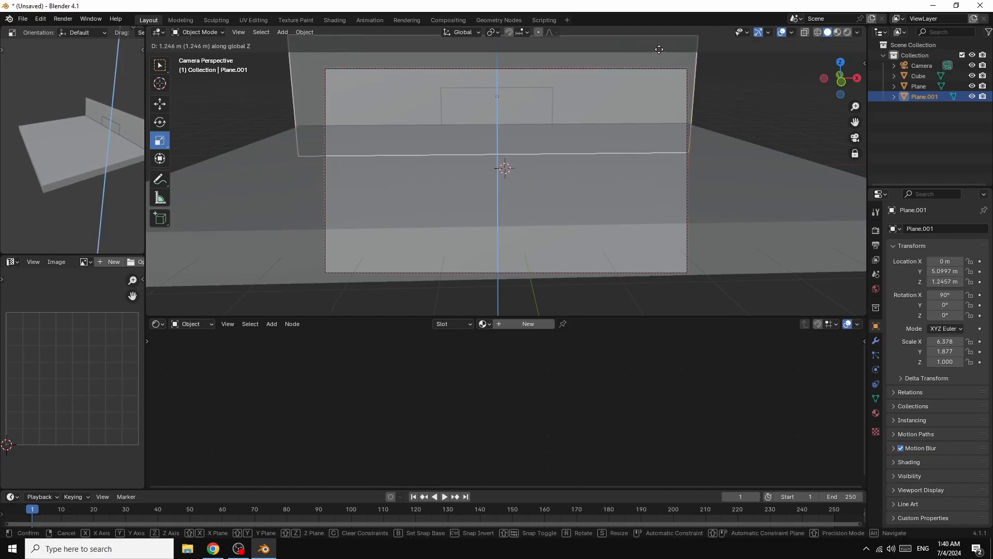
{"action": "left_click", "coordinate": [659, 49]}
Raise the small upright plane along Z to about 1.11 m
{"action": "left_click", "coordinate": [495, 104]}
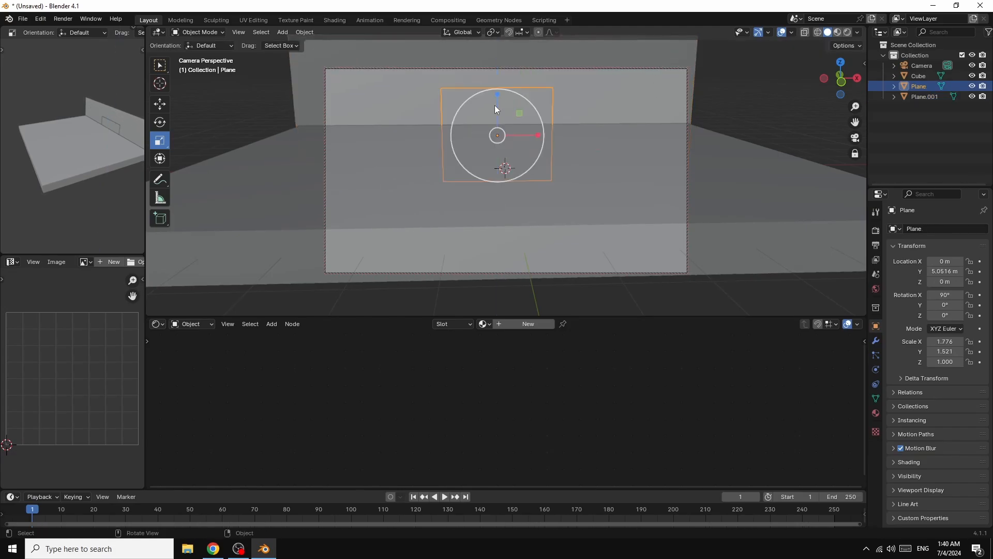
{"action": "key", "text": "g"}
{"action": "key", "text": "z"}
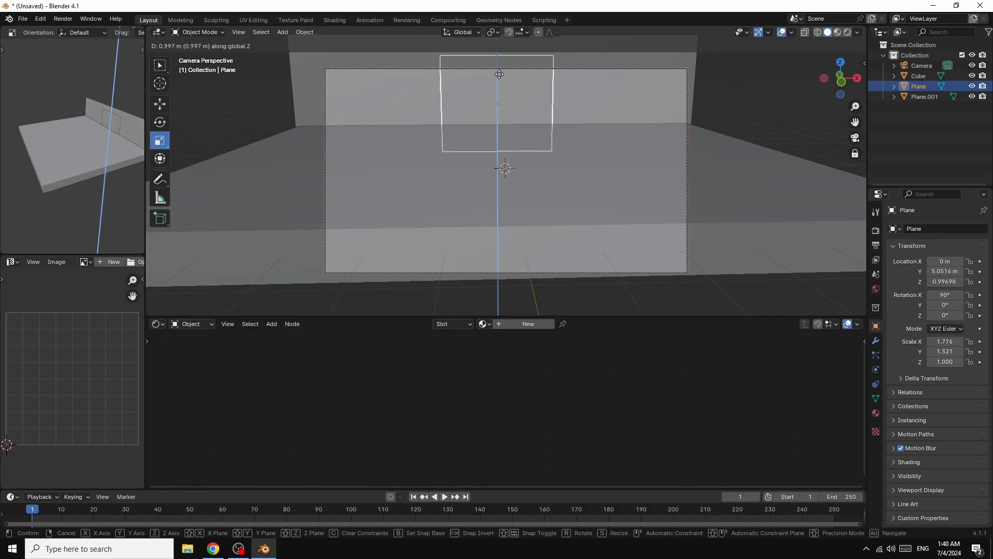
{"action": "left_click", "coordinate": [498, 68]}
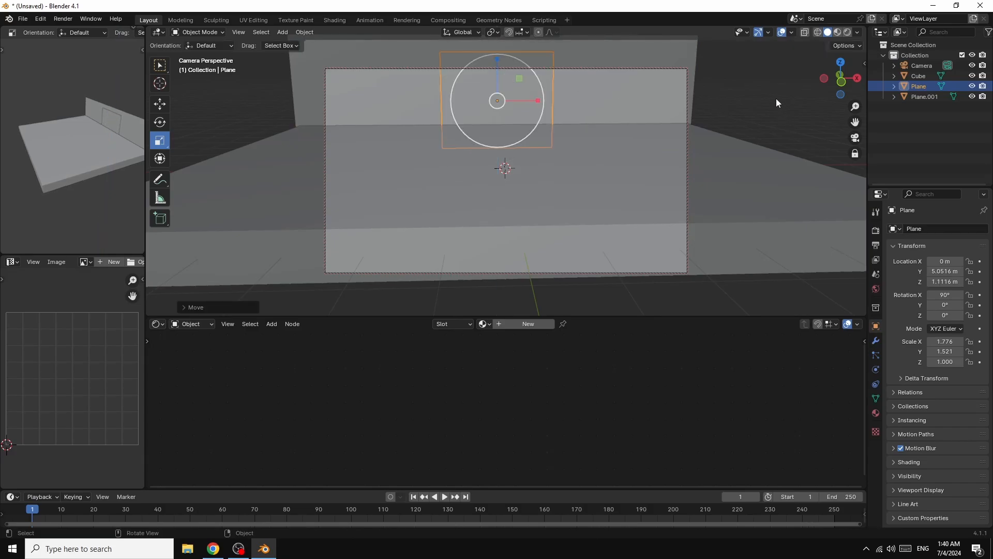
Level the camera toward the wall, and show the widened secondary viewport in Rendered shading through the camera
{"action": "left_click_drag", "start_coordinate": [840, 79], "coordinate": [853, 153]}
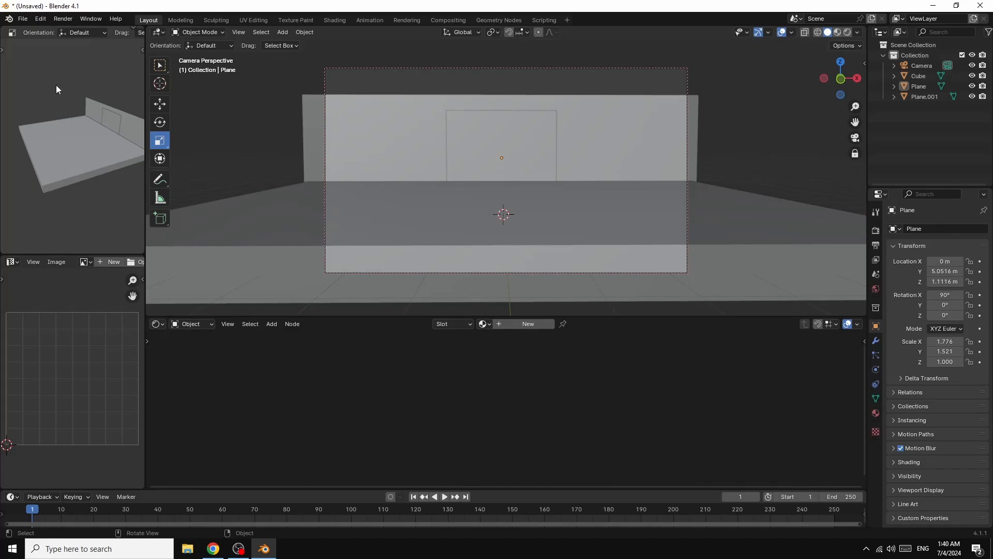
{"action": "key", "text": "z"}
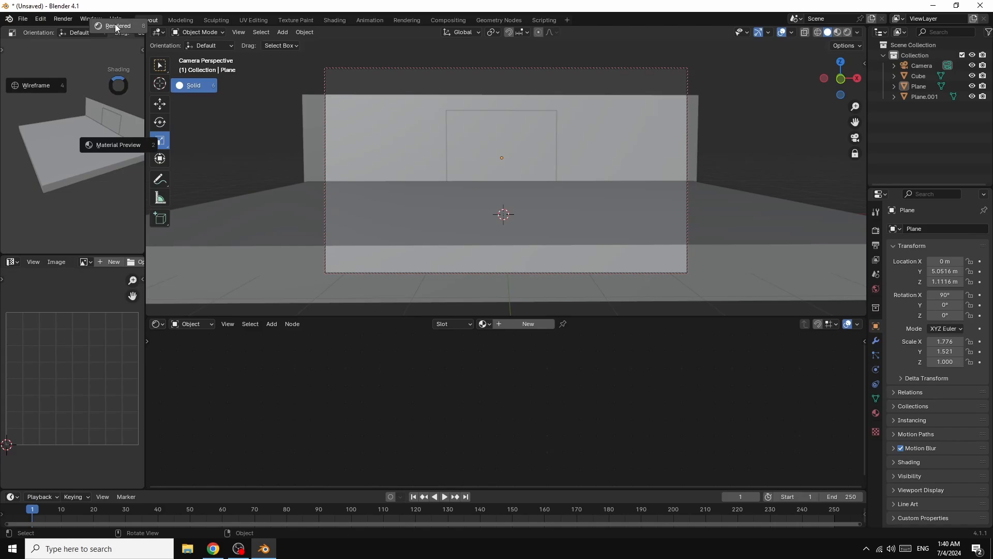
{"action": "left_click", "coordinate": [114, 25]}
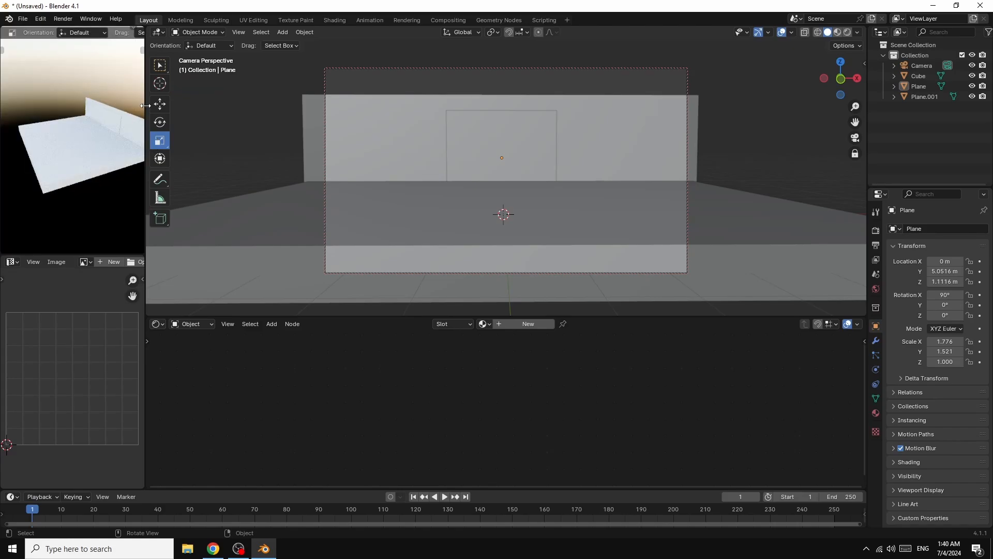
{"action": "left_click_drag", "start_coordinate": [145, 106], "coordinate": [184, 106]}
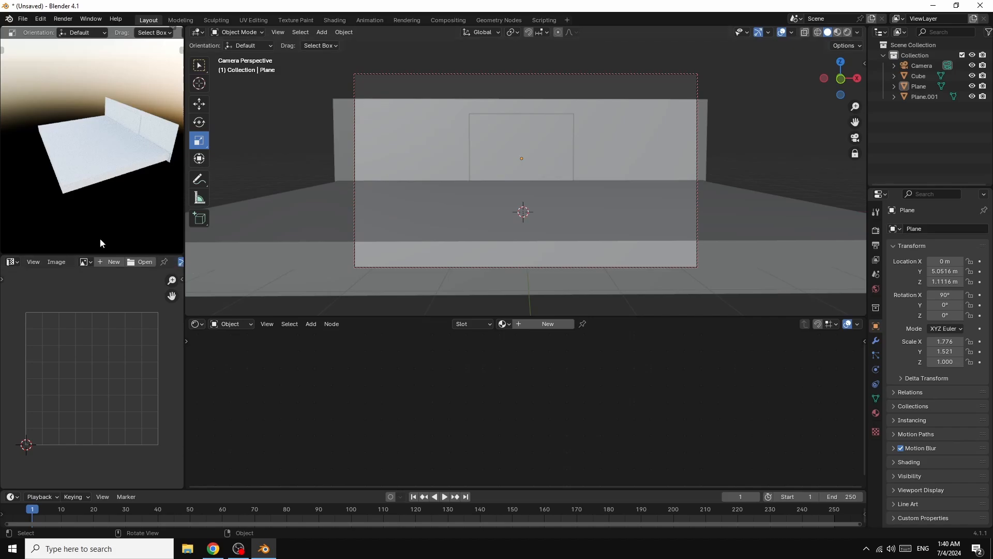
{"action": "key", "text": "KP_0"}
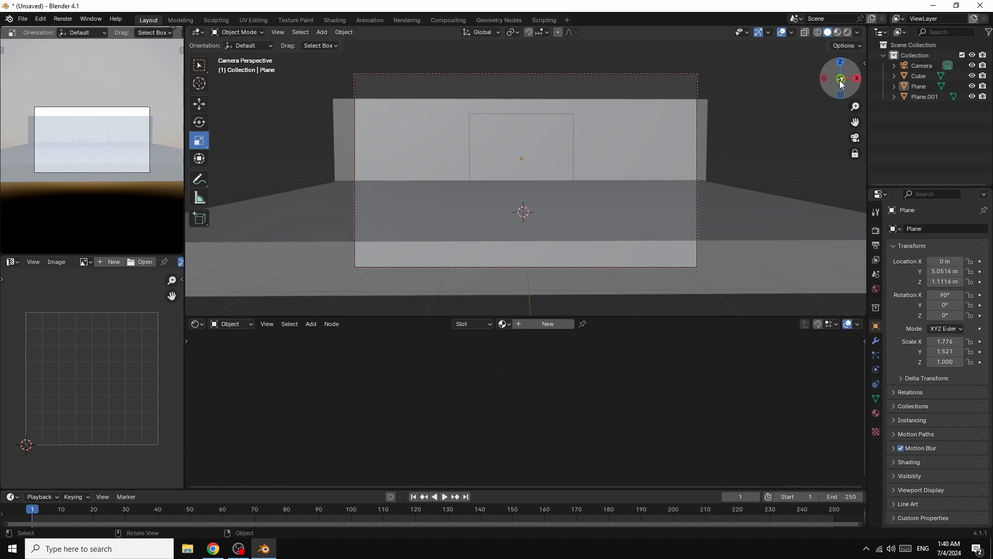
Set the camera's focal length to 26 mm
{"action": "left_click_drag", "start_coordinate": [855, 122], "coordinate": [835, 129]}
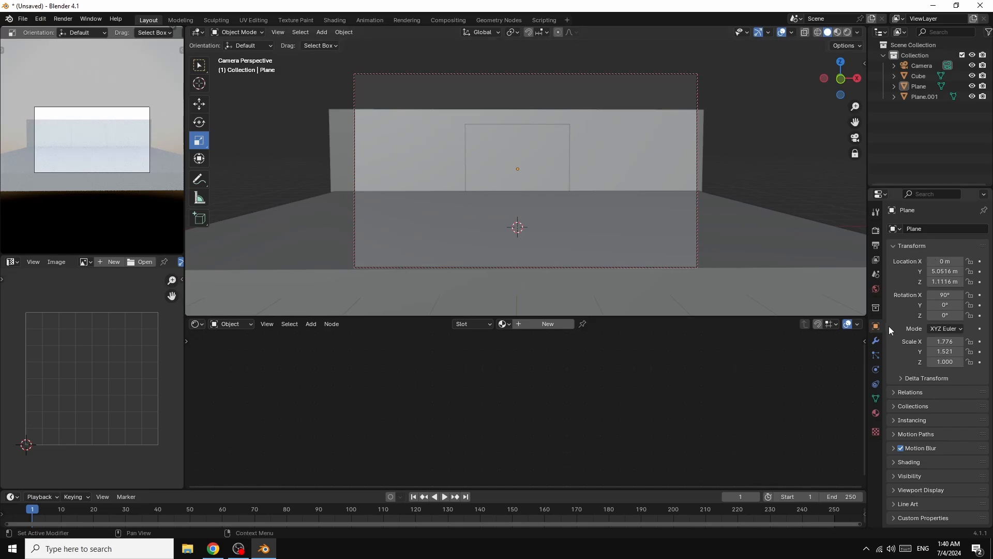
{"action": "left_click", "coordinate": [919, 65]}
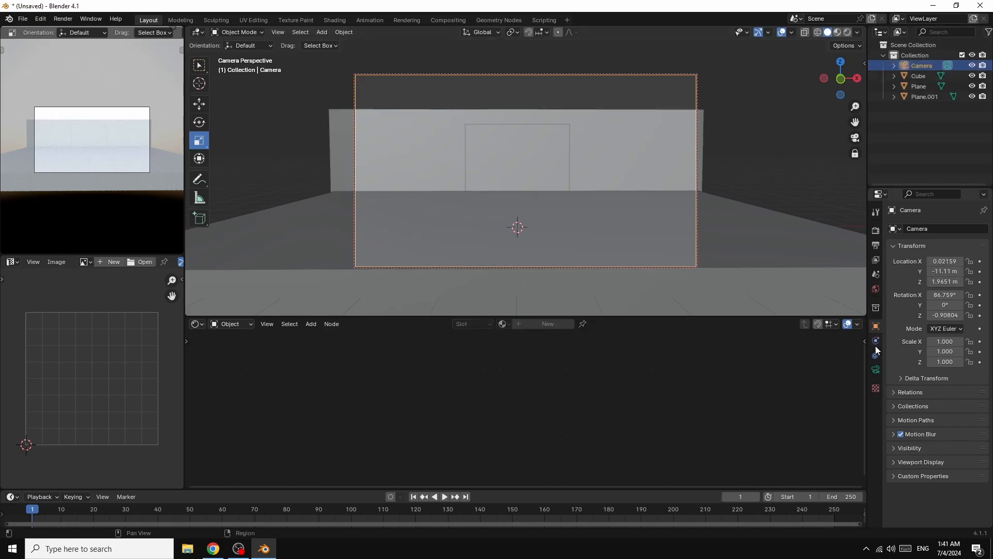
{"action": "left_click", "coordinate": [876, 370]}
{"action": "left_click_drag", "start_coordinate": [957, 279], "coordinate": [920, 274]}
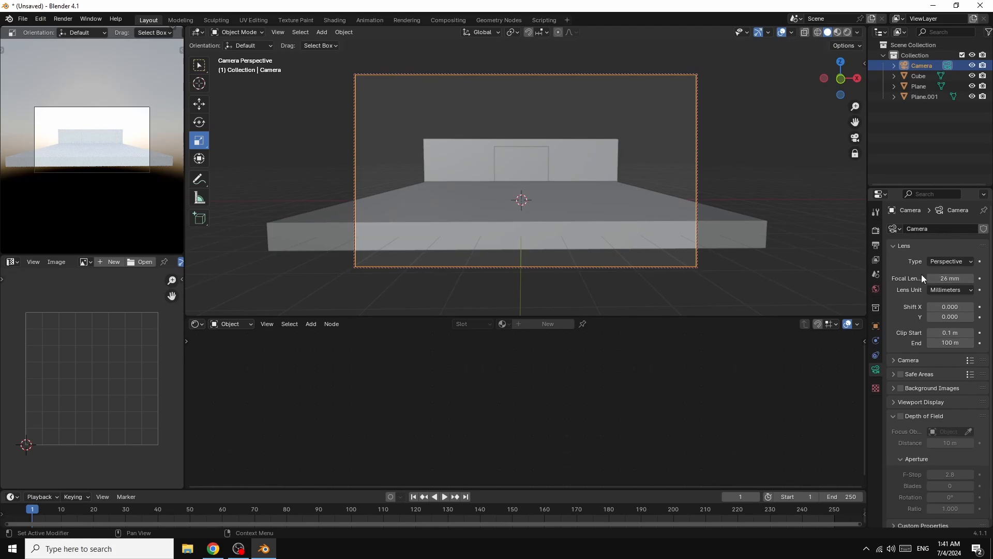
Move the camera forward and adjust its height so the back wall spans nearly the full frame width
{"action": "scroll", "coordinate": [771, 184], "scroll_direction": "up", "scroll_amount": 3}
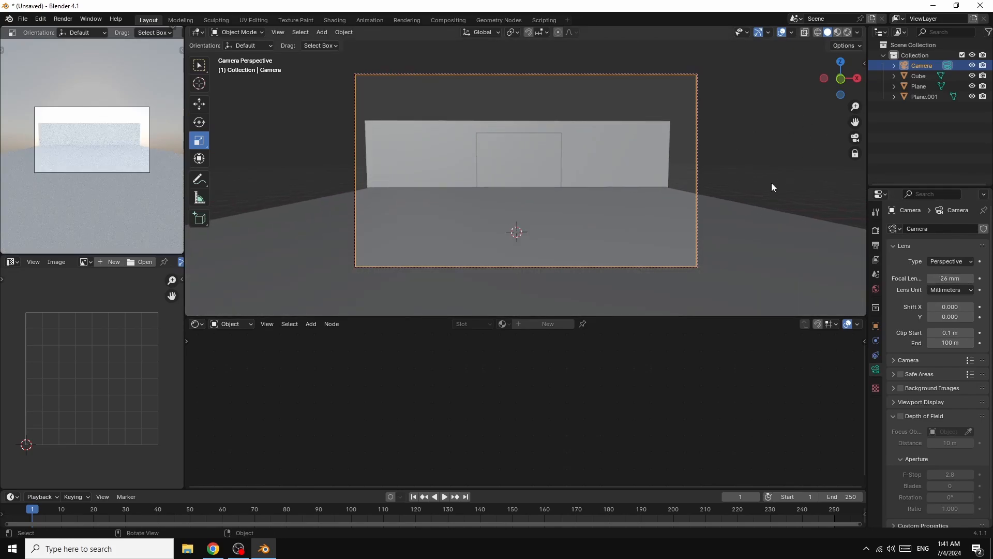
{"action": "left_click_drag", "start_coordinate": [856, 121], "coordinate": [856, 106]}
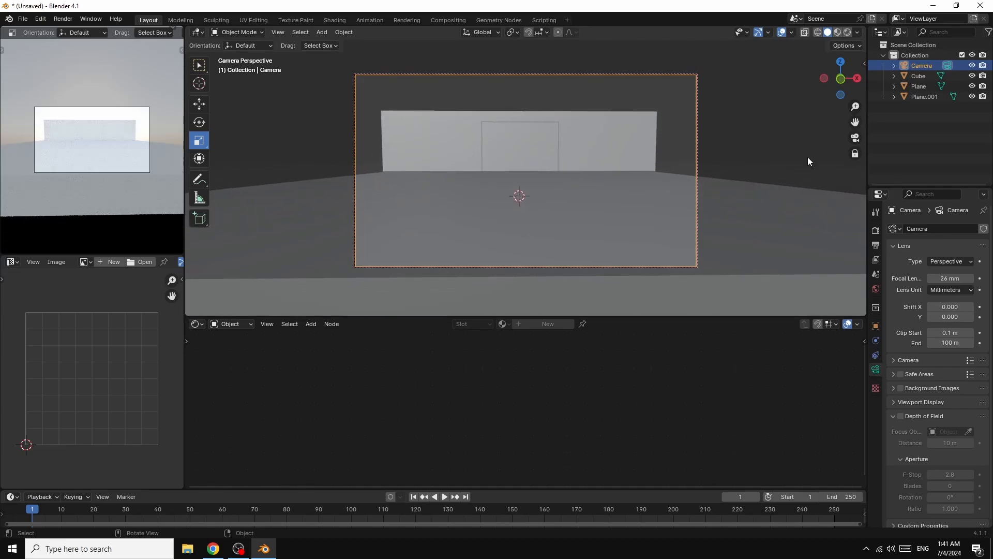
{"action": "scroll", "coordinate": [804, 161], "scroll_direction": "up", "scroll_amount": 2}
{"action": "scroll", "coordinate": [804, 161], "scroll_direction": "up", "scroll_amount": 3}
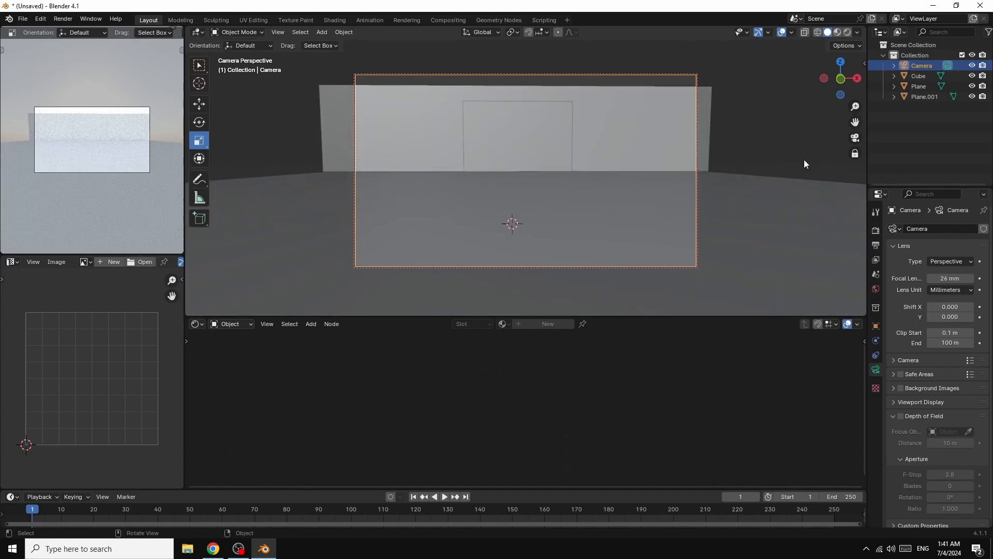
{"action": "scroll", "coordinate": [804, 161], "scroll_direction": "down", "scroll_amount": 2}
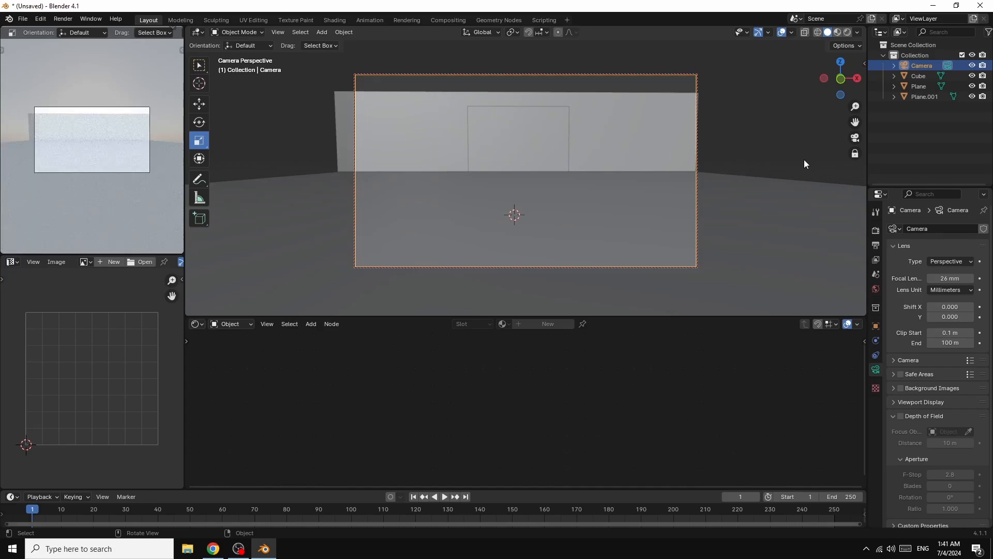
Raise the back wall plane along Z by about 0.84 m to cover the upper part of the camera frame
{"action": "left_click", "coordinate": [642, 109]}
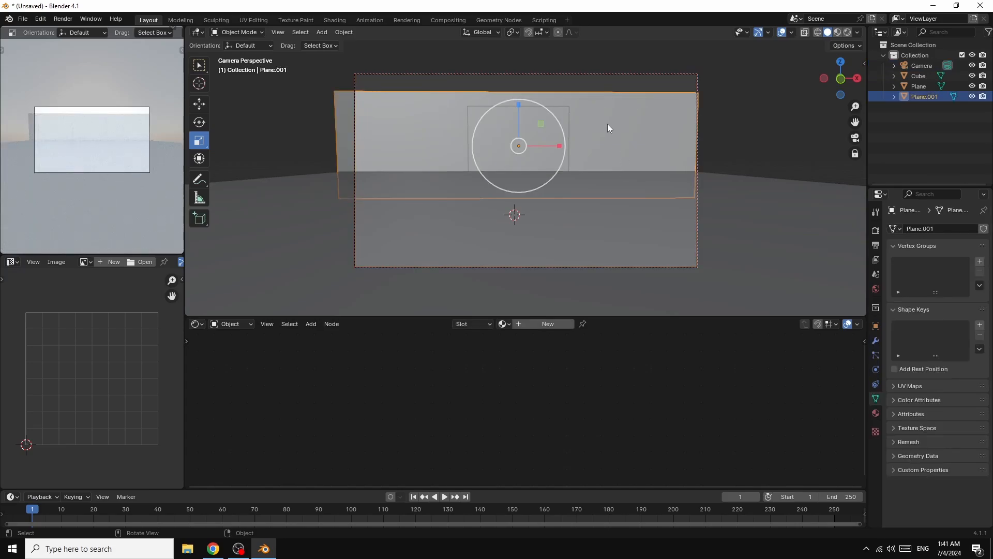
{"action": "key", "text": "g"}
{"action": "key", "text": "z"}
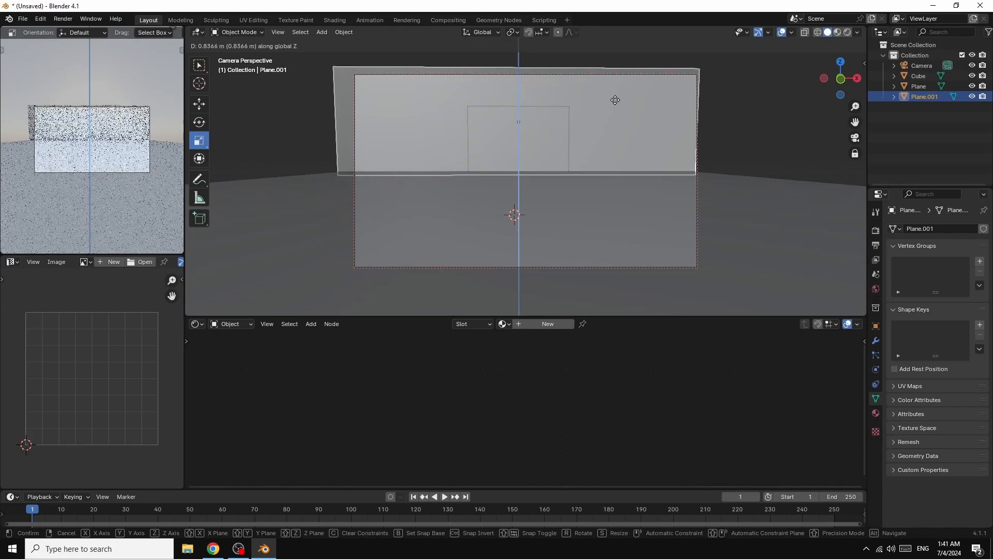
{"action": "left_click", "coordinate": [615, 100]}
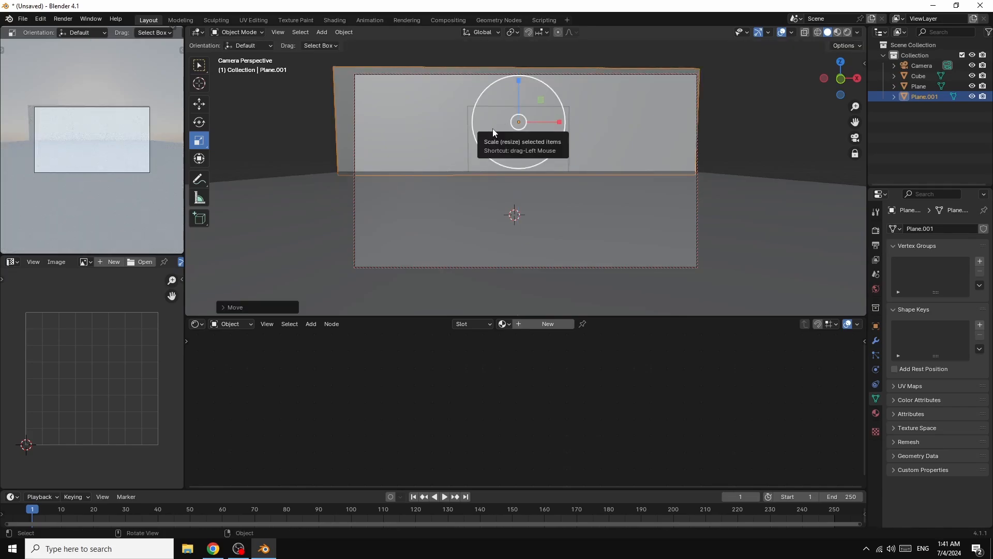
{"action": "left_click", "coordinate": [755, 112]}
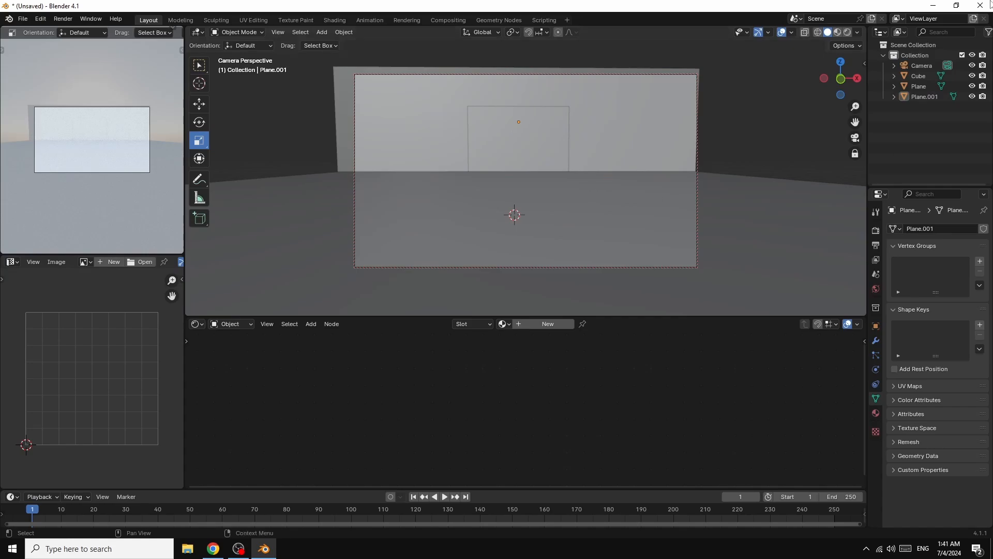
Show the main viewport in Material Preview and create a new material for the ground slab
{"action": "left_click", "coordinate": [837, 32]}
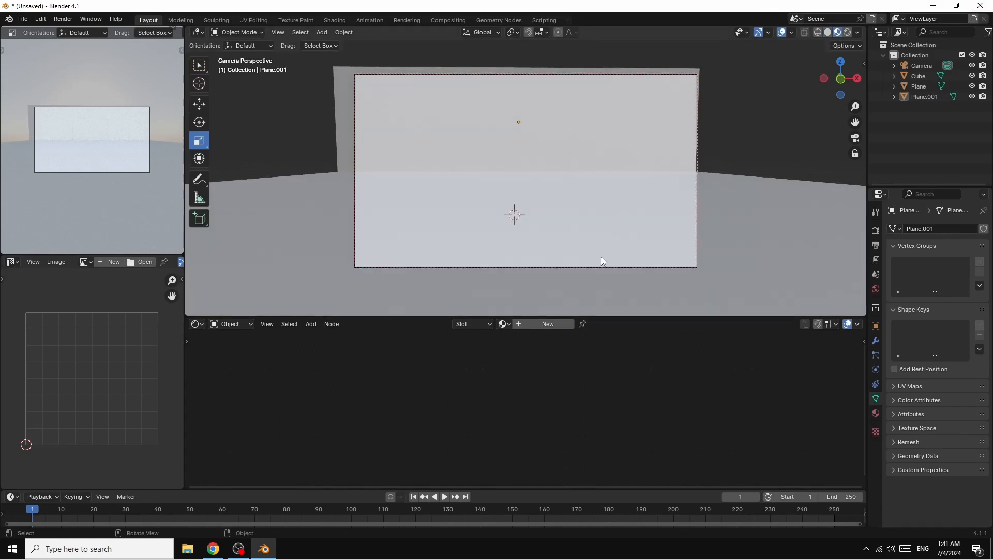
{"action": "left_click", "coordinate": [772, 221]}
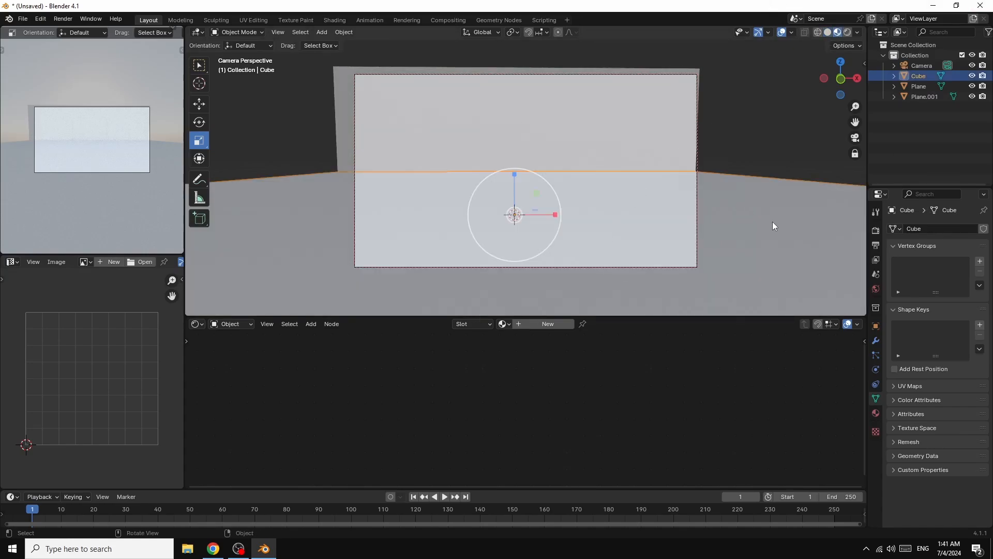
{"action": "left_click", "coordinate": [545, 324]}
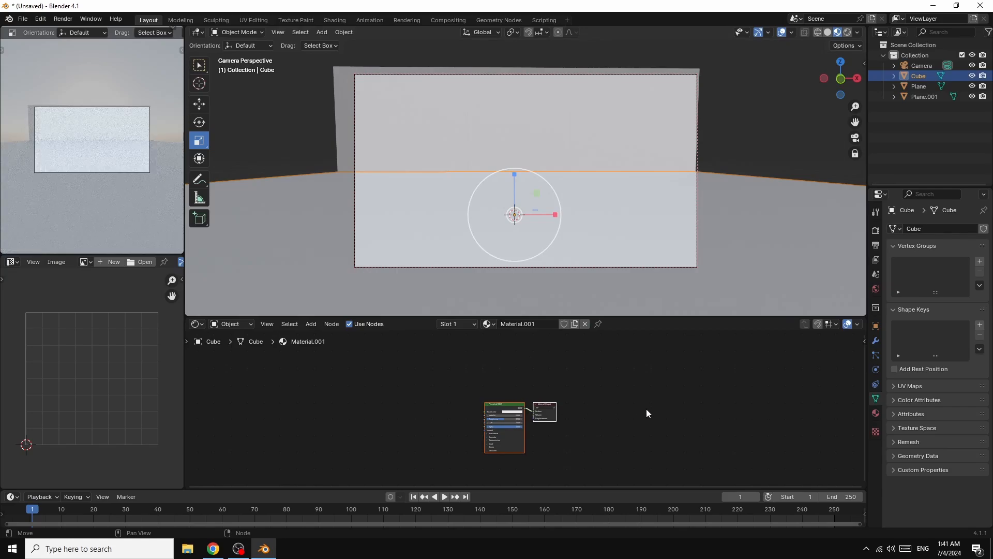
Add a Bump node to the slab's material and connect its Normal output to the Principled BSDF's Normal input
{"action": "scroll", "coordinate": [653, 419], "scroll_direction": "up", "scroll_amount": 2}
{"action": "left_click_drag", "start_coordinate": [507, 399], "coordinate": [709, 342]}
{"action": "left_click", "coordinate": [571, 398]}
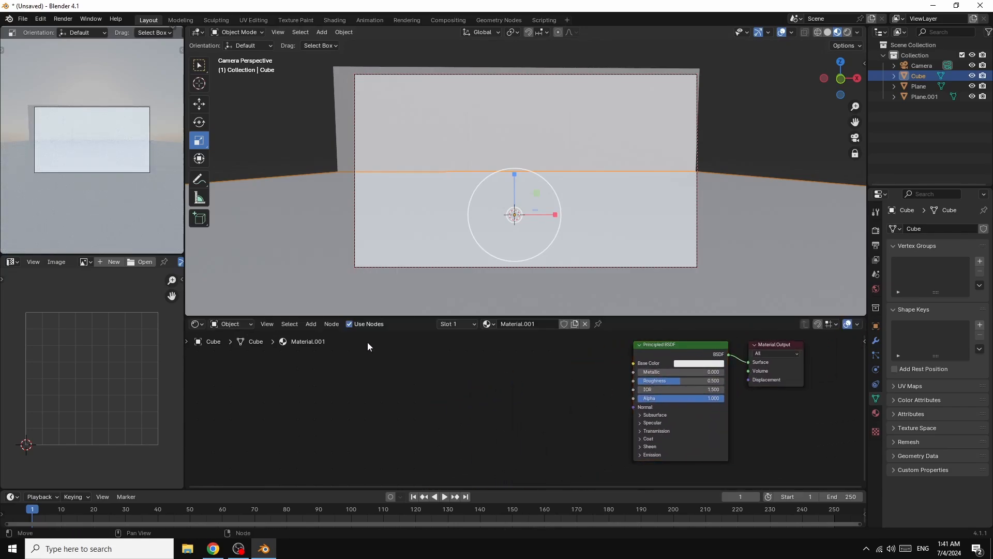
{"action": "left_click", "coordinate": [313, 323]}
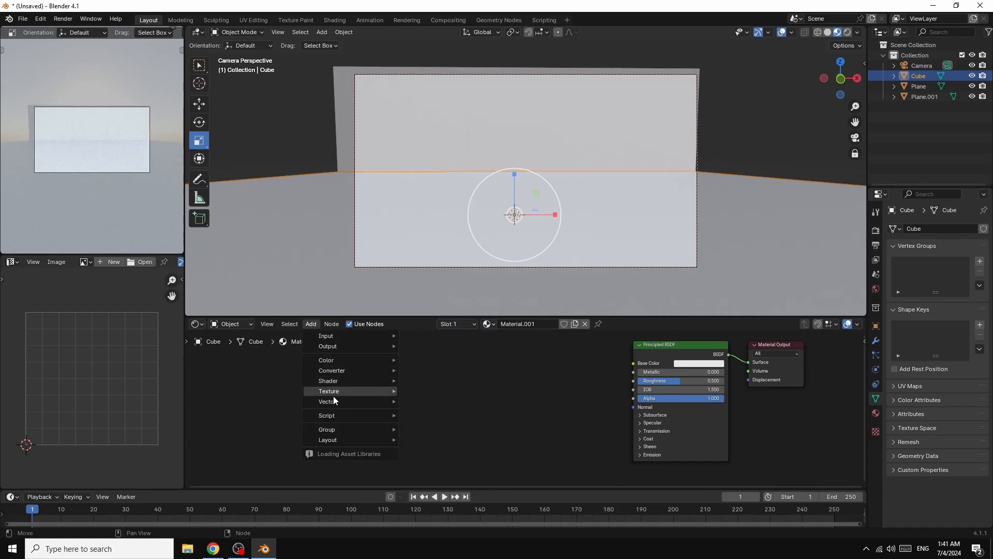
{"action": "mouse_move", "coordinate": [332, 402]}
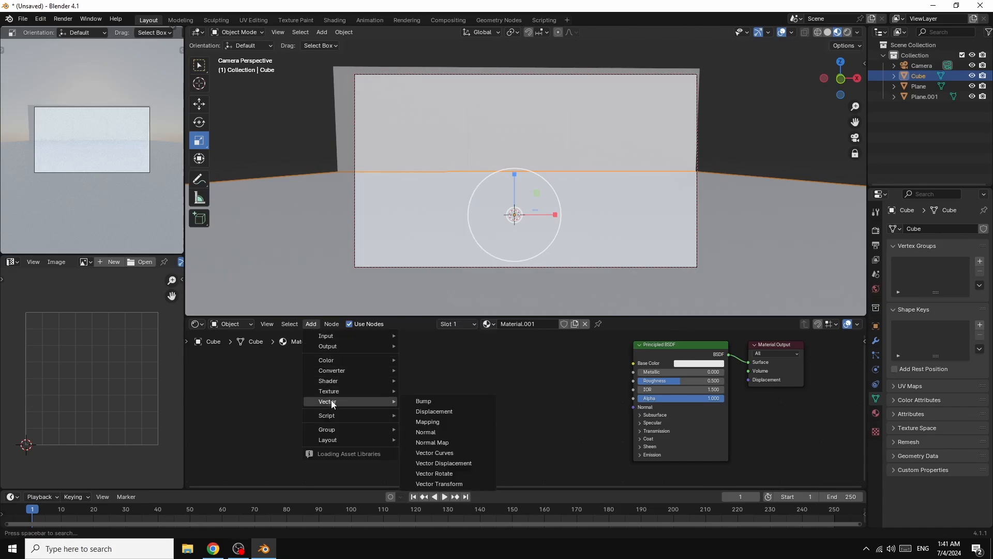
{"action": "left_click", "coordinate": [434, 402]}
{"action": "left_click", "coordinate": [541, 390]}
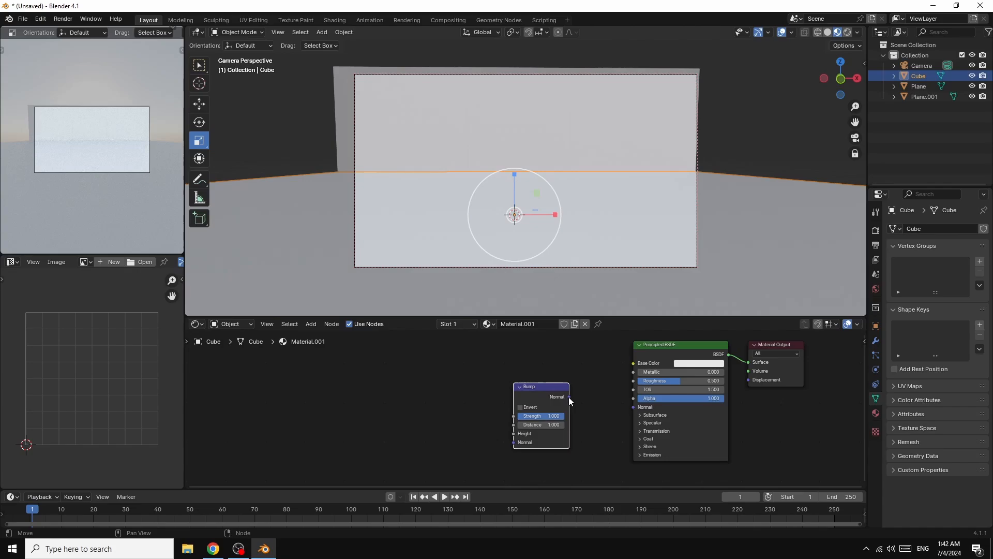
{"action": "left_click_drag", "start_coordinate": [569, 397], "coordinate": [633, 407]}
{"action": "left_click_drag", "start_coordinate": [541, 384], "coordinate": [541, 395]}
Add an Image Texture node to the slab's material and connect its Color to the Principled BSDF's Base Color and the Bump's Height
{"action": "left_click", "coordinate": [314, 325]}
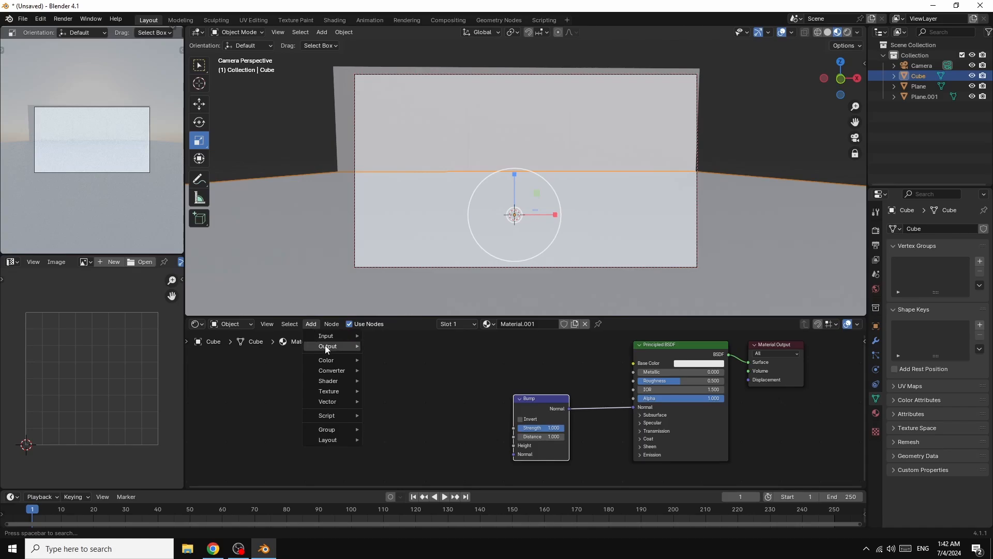
{"action": "mouse_move", "coordinate": [330, 392]}
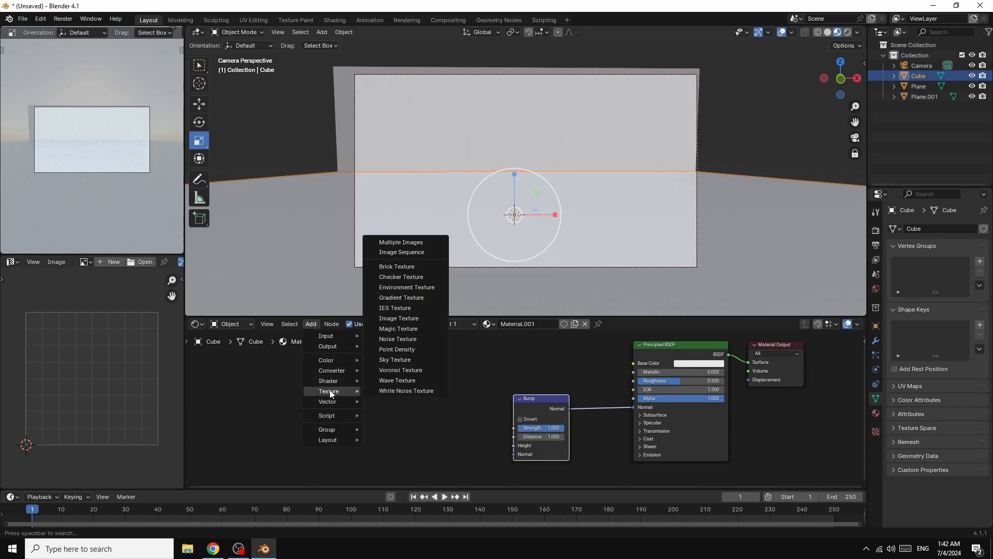
{"action": "left_click", "coordinate": [405, 318]}
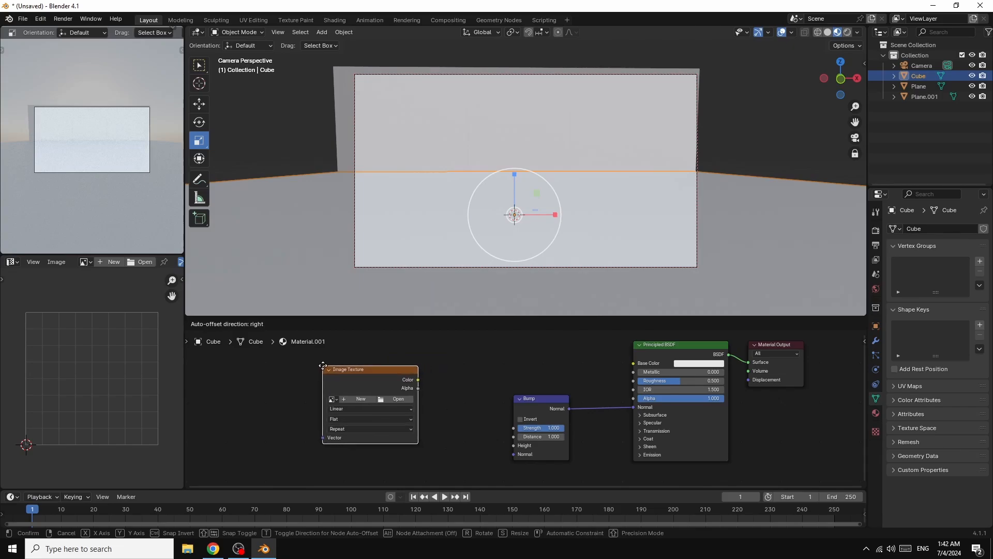
{"action": "left_click", "coordinate": [426, 381]}
{"action": "left_click_drag", "start_coordinate": [417, 379], "coordinate": [625, 365]}
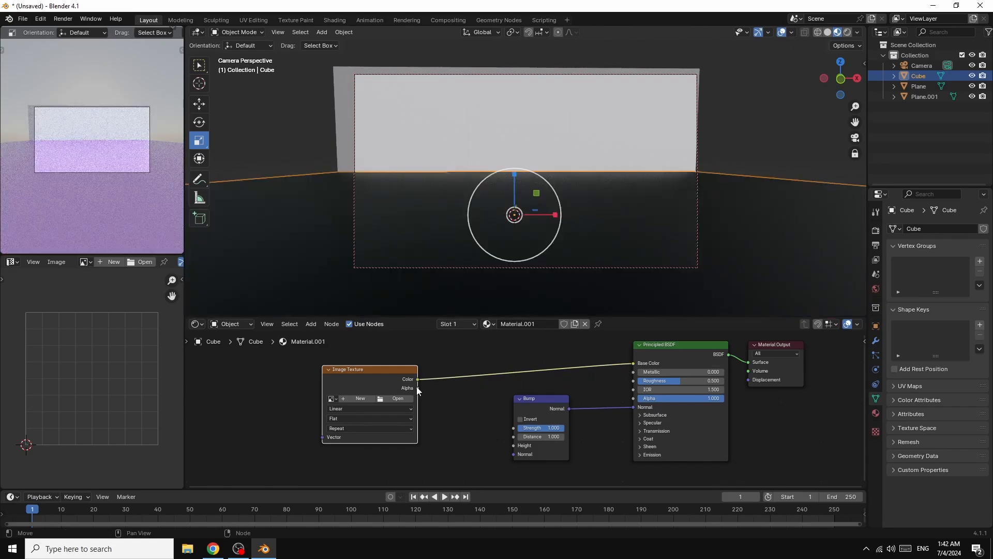
{"action": "left_click_drag", "start_coordinate": [418, 387], "coordinate": [436, 390]}
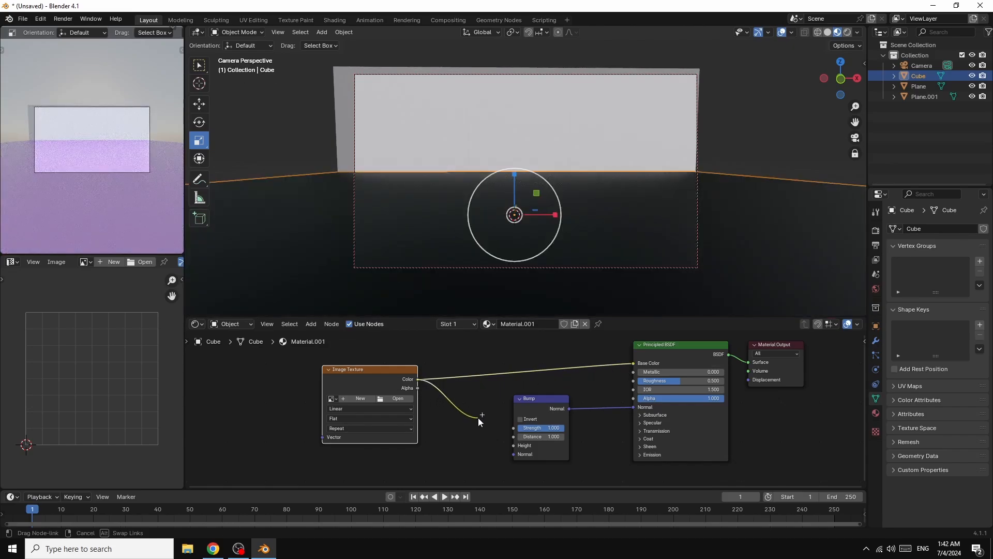
{"action": "left_click_drag", "start_coordinate": [479, 418], "coordinate": [499, 446]}
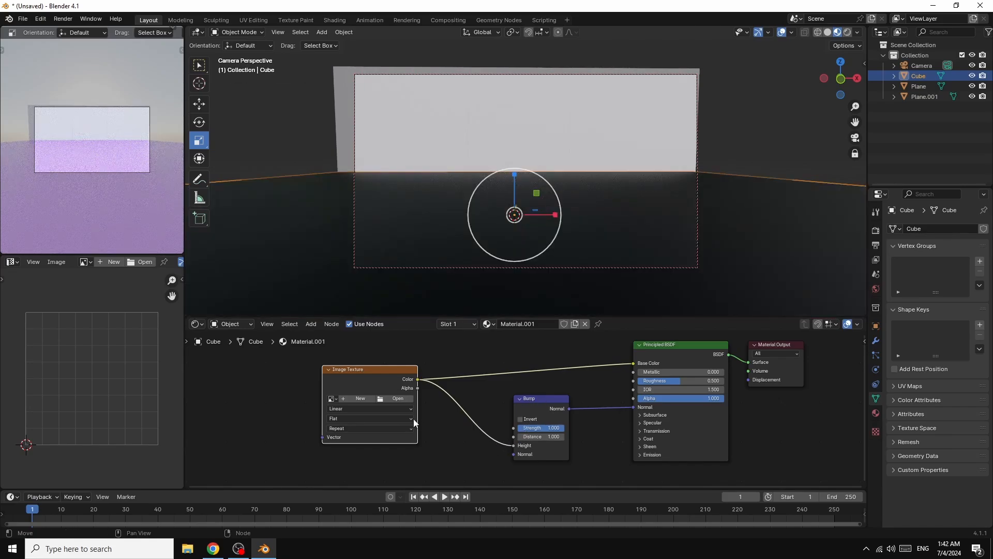
Load pexels-jess-vide-4321194.jpg from the Documents\IMAGES\WATER folder into the slab's Image Texture node
{"action": "left_click", "coordinate": [397, 399]}
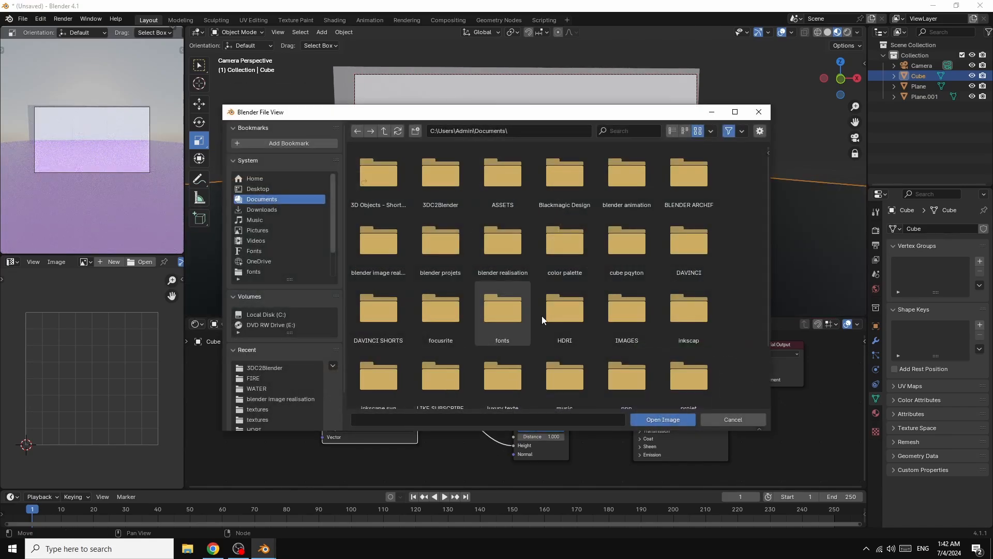
{"action": "double_click", "coordinate": [632, 321]}
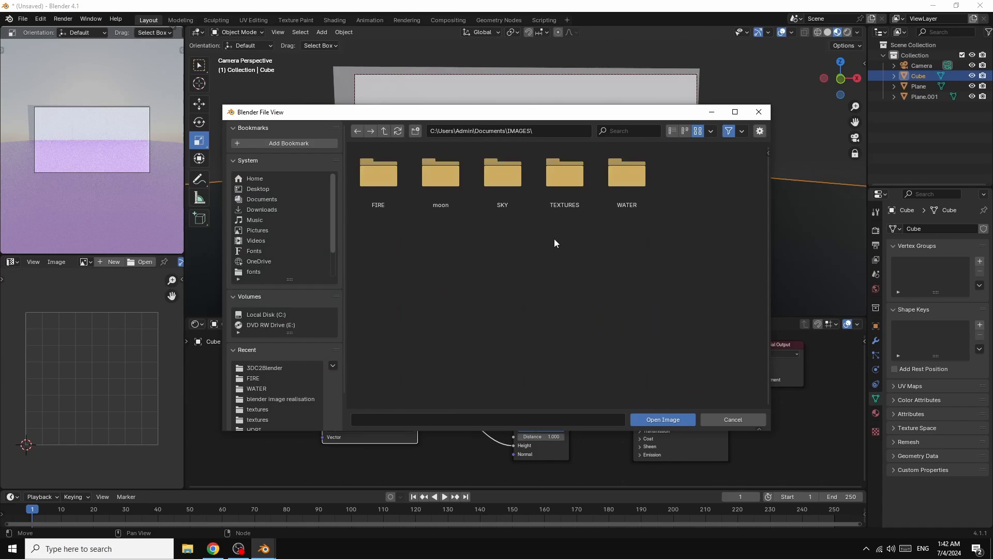
{"action": "double_click", "coordinate": [622, 187]}
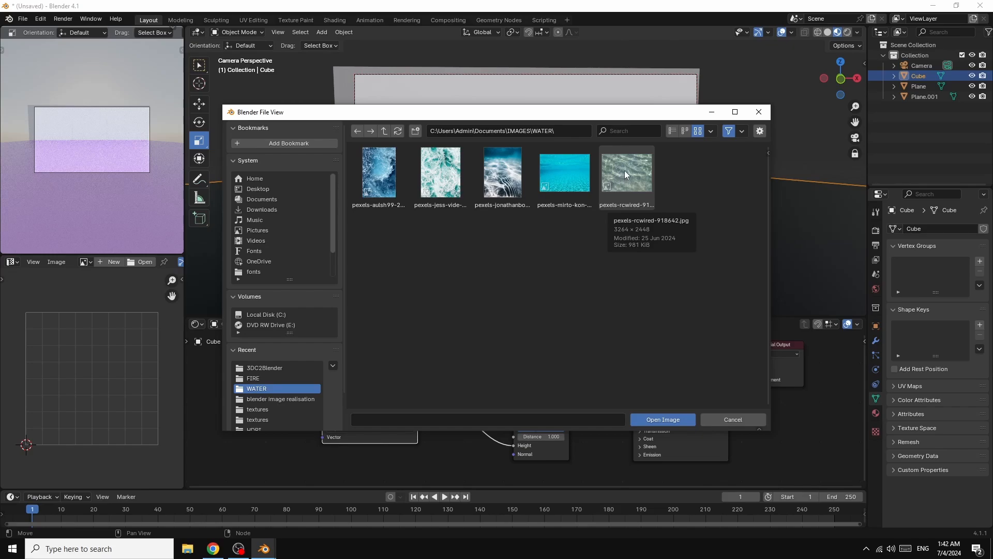
{"action": "left_click", "coordinate": [441, 174]}
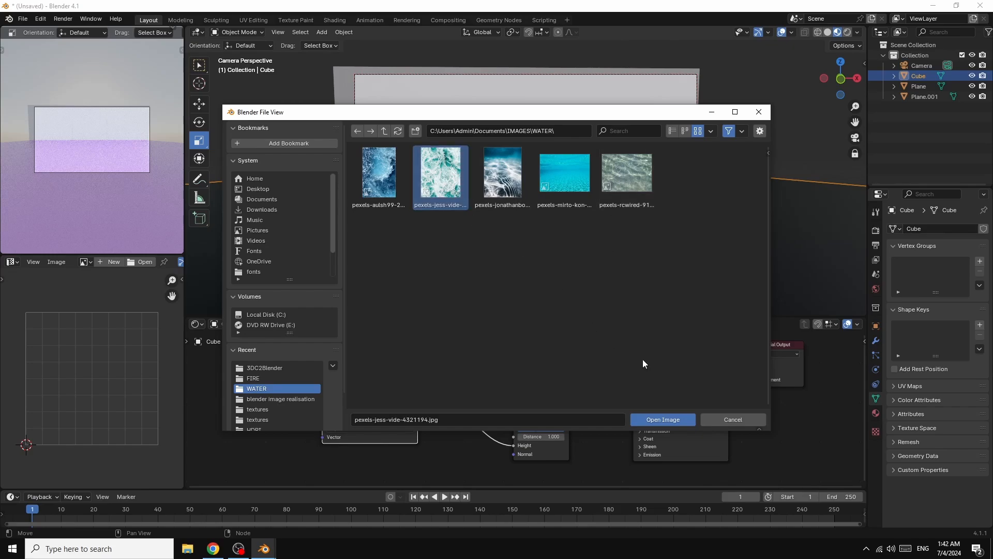
{"action": "left_click", "coordinate": [658, 420]}
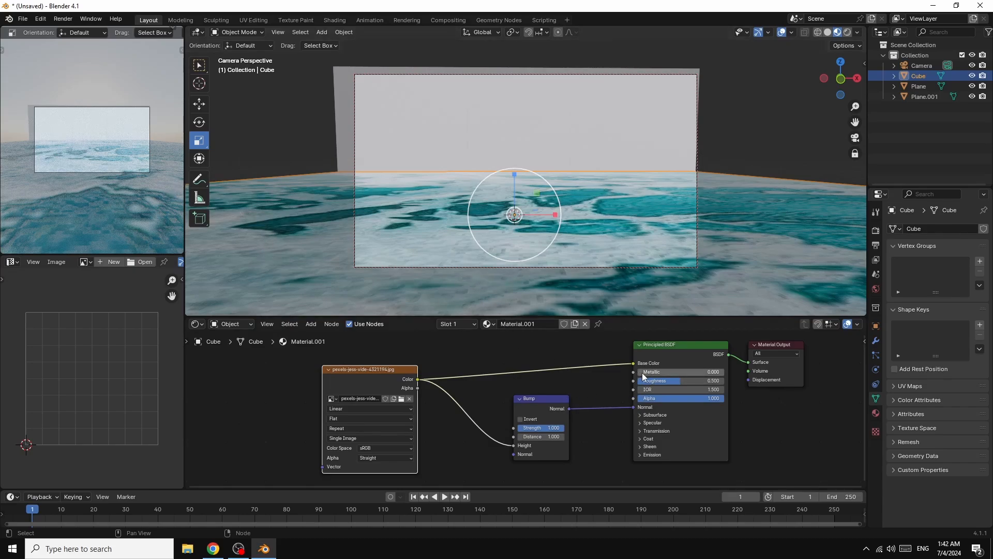
Set the slab material's Metallic to 1.000 and Roughness to 0.041, and the Bump's Strength to 0.175 and Distance to 0.300
{"action": "mouse_move", "coordinate": [637, 371]}
{"action": "left_mouse_down"}
{"action": "mouse_move", "coordinate": [724, 371]}
{"action": "mouse_move", "coordinate": [640, 381]}
{"action": "left_mouse_up"}
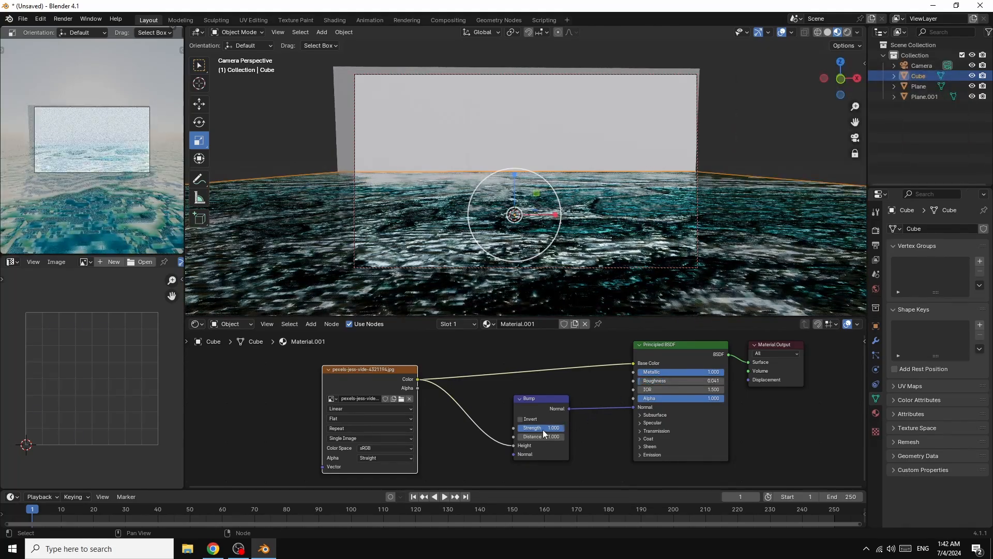
{"action": "left_click_drag", "start_coordinate": [554, 428], "coordinate": [527, 437]}
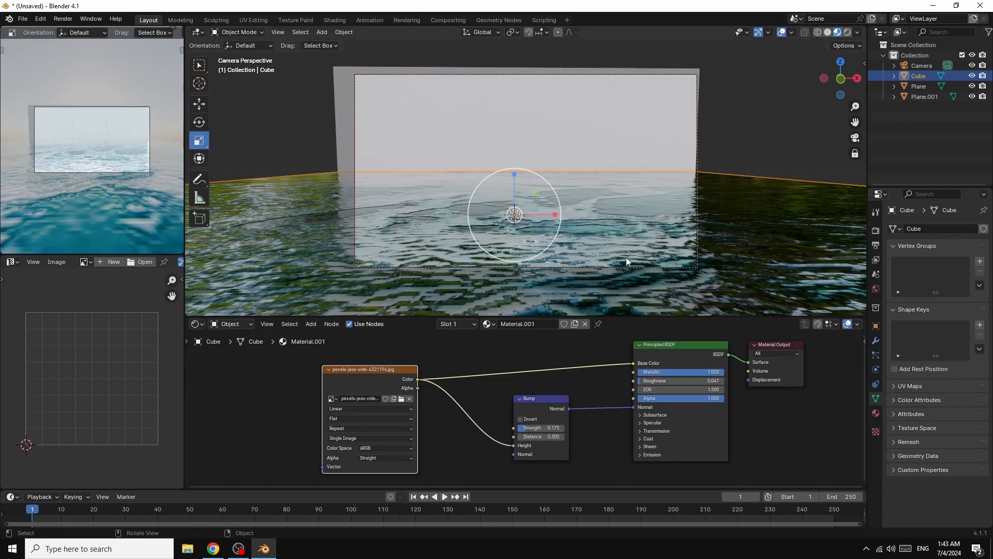
Enter Edit Mode on the slab and scale up its whole UV layout until the side faces slightly overhang the water image
{"action": "left_click", "coordinate": [243, 33]}
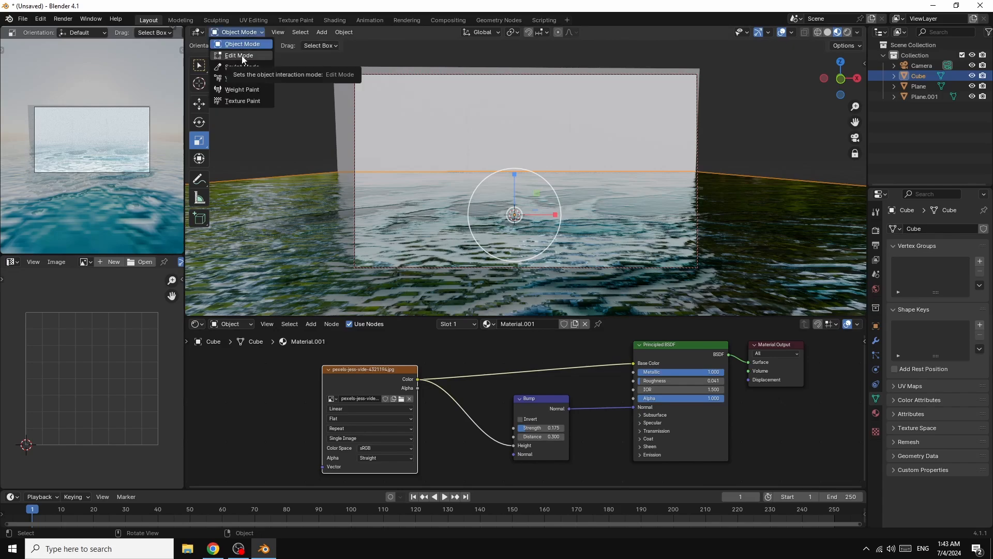
{"action": "left_click", "coordinate": [241, 55]}
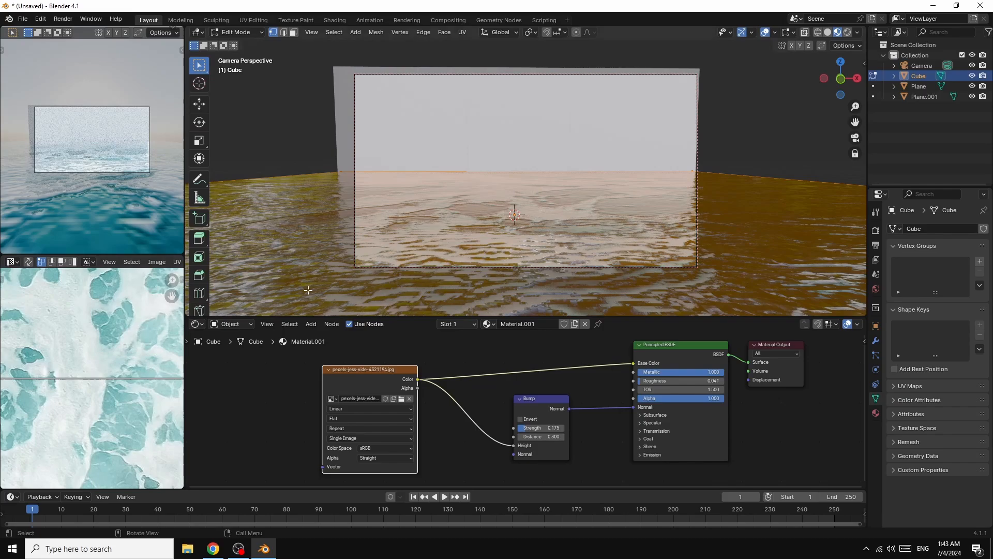
{"action": "scroll", "coordinate": [116, 326], "scroll_direction": "down", "scroll_amount": 5}
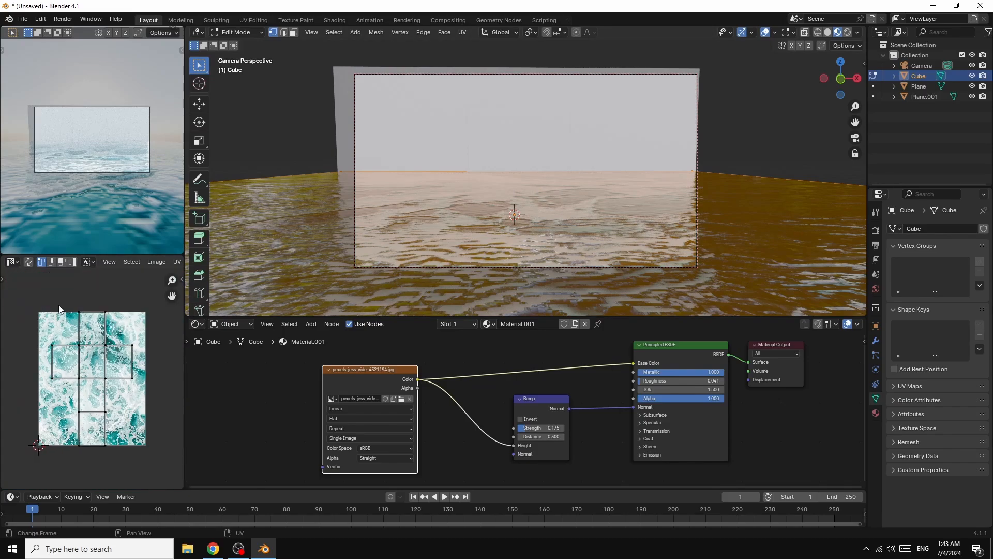
{"action": "left_click_drag", "start_coordinate": [20, 293], "coordinate": [162, 476]}
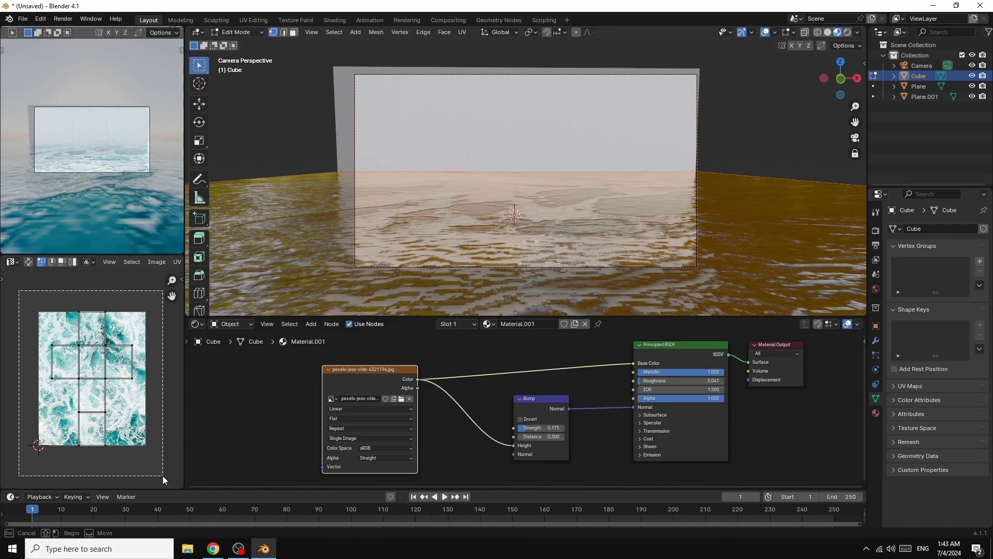
{"action": "left_click_drag", "start_coordinate": [162, 476], "coordinate": [162, 476]}
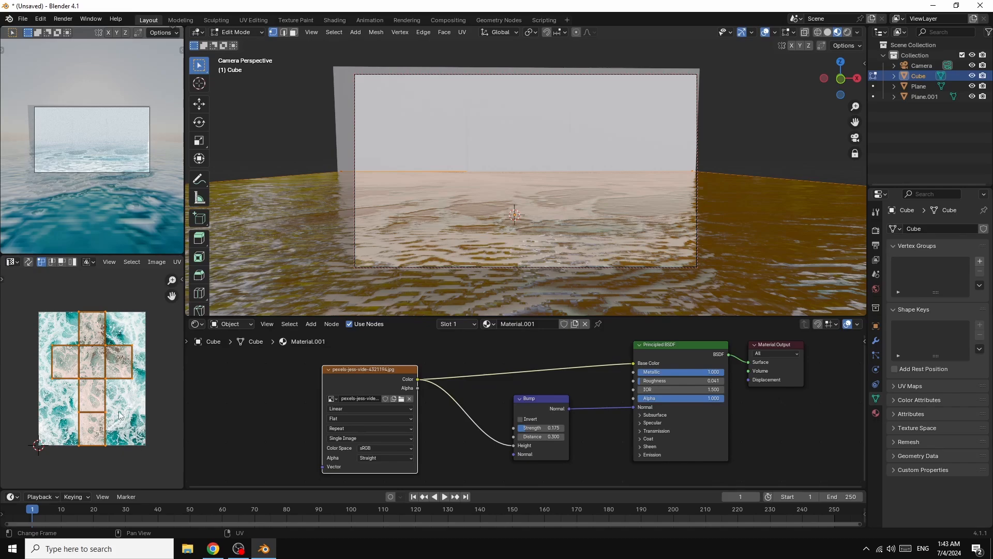
{"action": "key", "text": "s"}
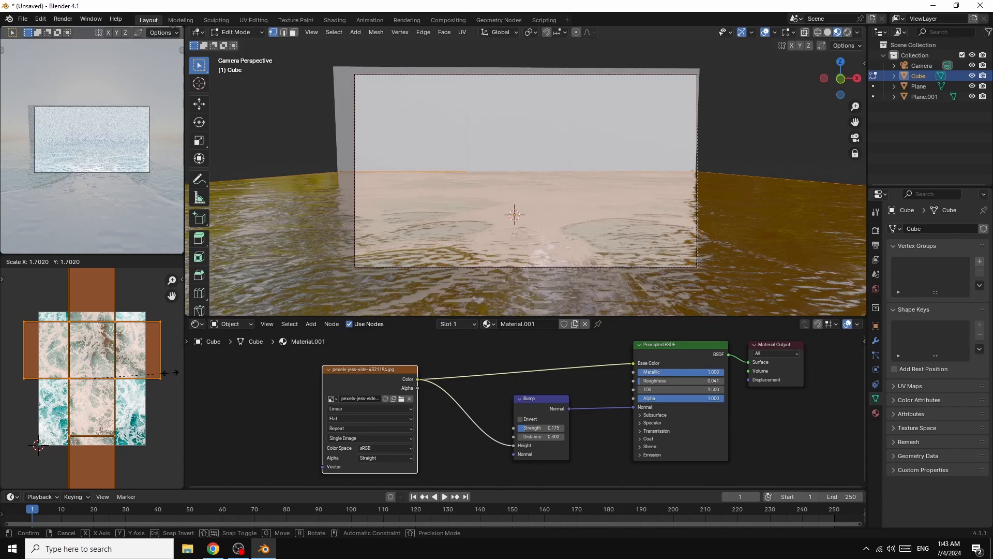
{"action": "left_click", "coordinate": [153, 371]}
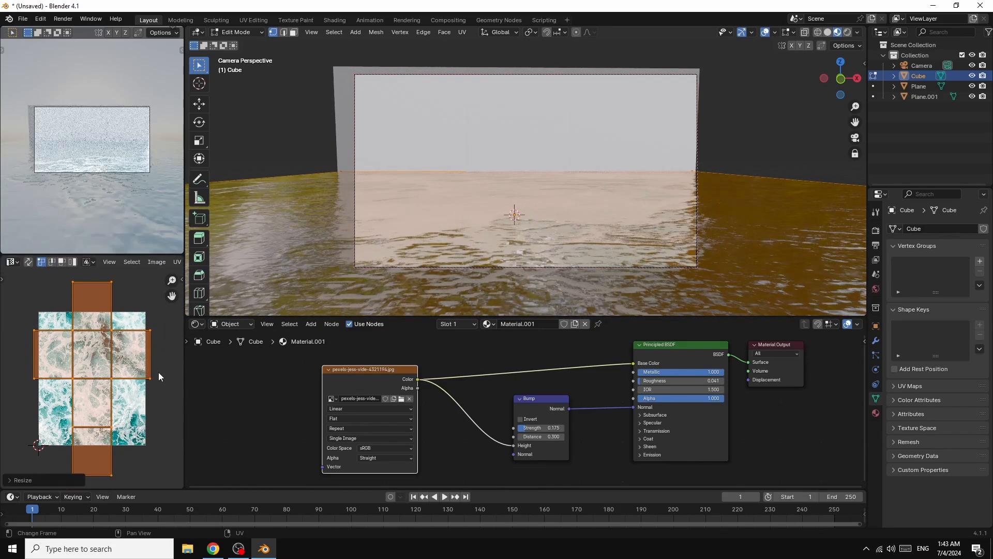
Shift the slab's UV layout slightly down and left over the water image, and return to Object Mode
{"action": "key", "text": "g"}
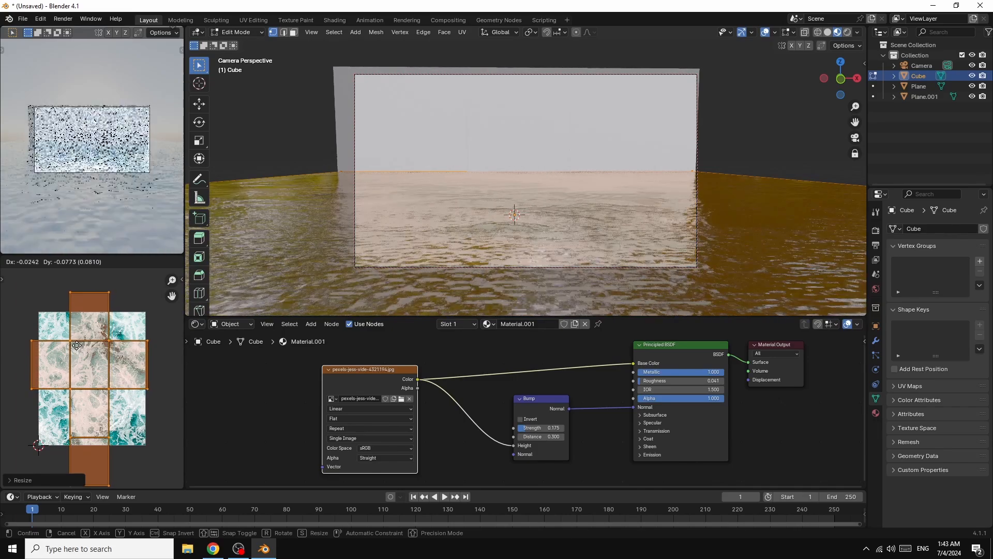
{"action": "left_click", "coordinate": [78, 351]}
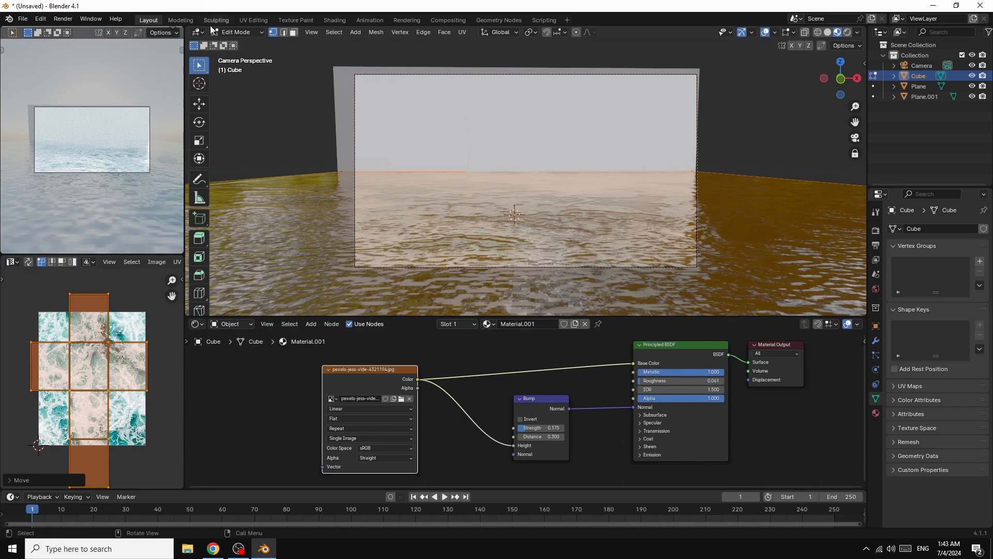
{"action": "left_click", "coordinate": [238, 32]}
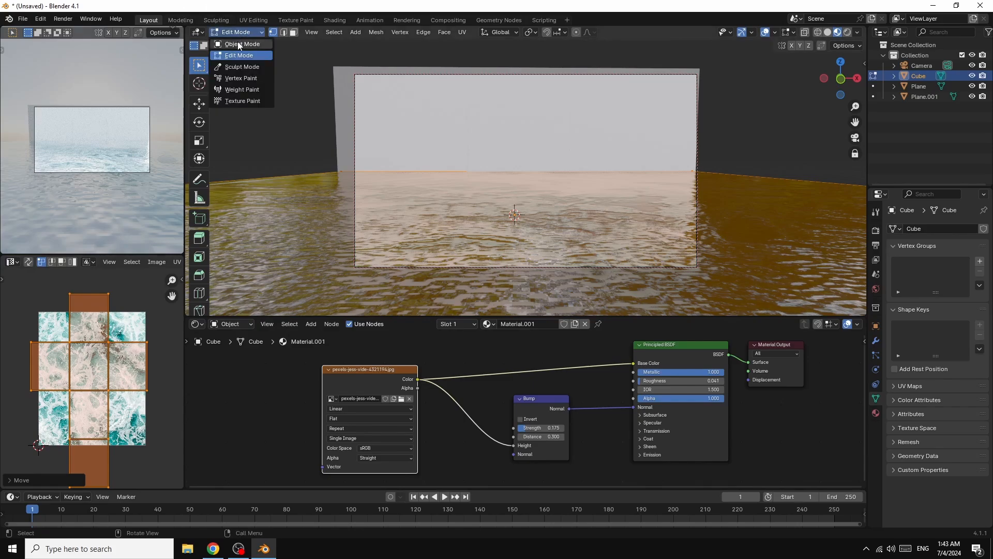
{"action": "left_click", "coordinate": [239, 44]}
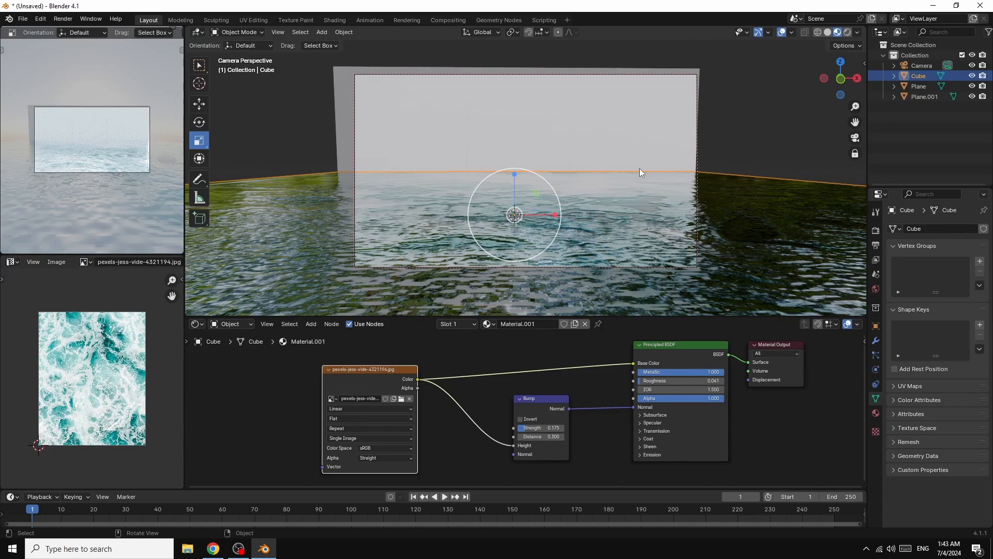
Create a new material for the small upright Plane and move its shader nodes to make room before the Principled BSDF
{"action": "left_click", "coordinate": [918, 85]}
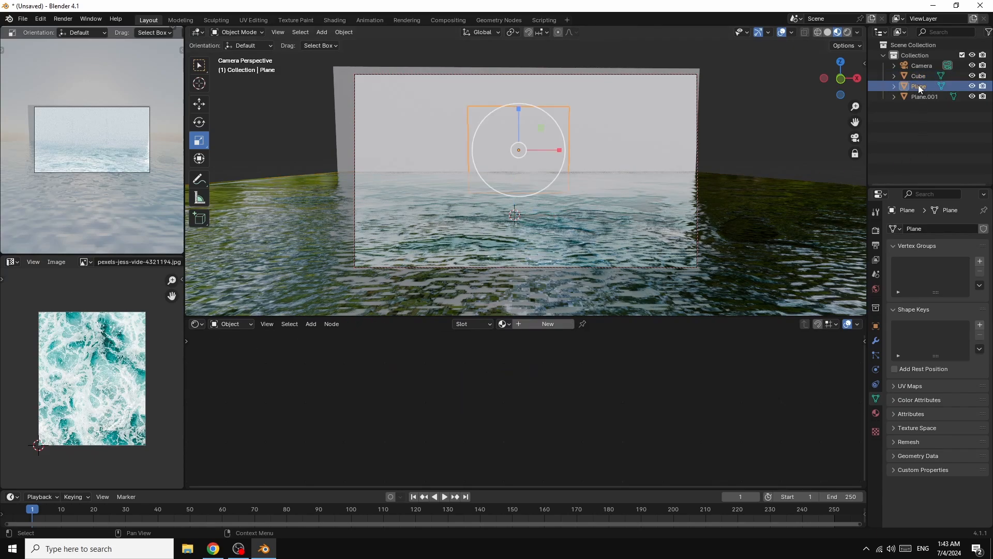
{"action": "left_click", "coordinate": [550, 324]}
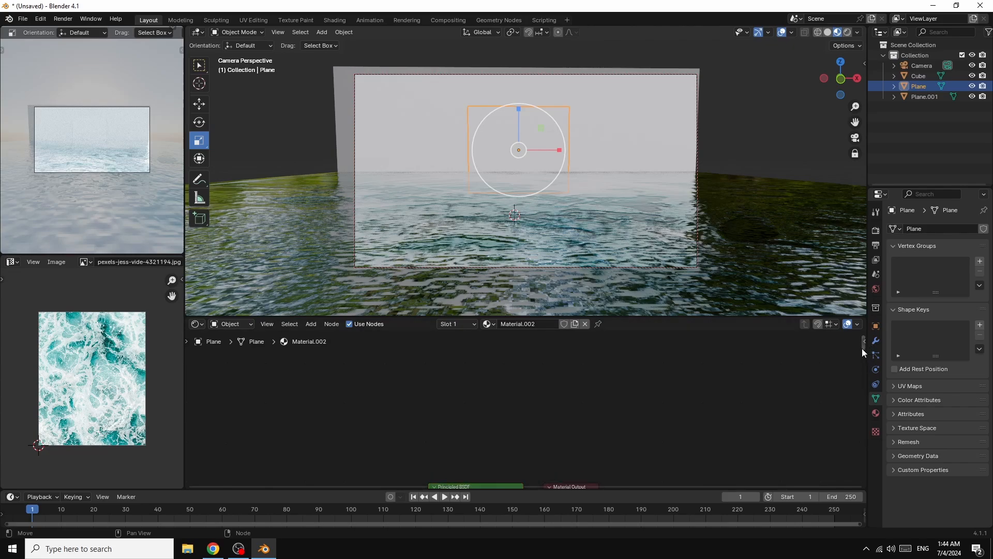
{"action": "left_click_drag", "start_coordinate": [862, 348], "coordinate": [864, 430]}
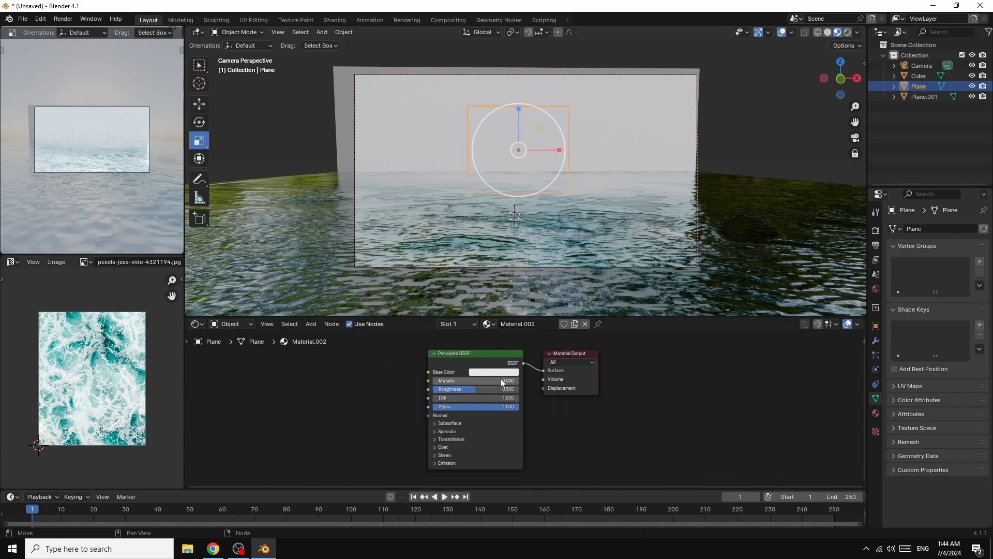
{"action": "mouse_move", "coordinate": [473, 354]}
{"action": "left_mouse_down"}
{"action": "mouse_move", "coordinate": [523, 357]}
{"action": "mouse_move", "coordinate": [481, 355]}
{"action": "left_mouse_up"}
{"action": "left_click_drag", "start_coordinate": [406, 337], "coordinate": [666, 467]}
{"action": "left_click_drag", "start_coordinate": [466, 356], "coordinate": [585, 346]}
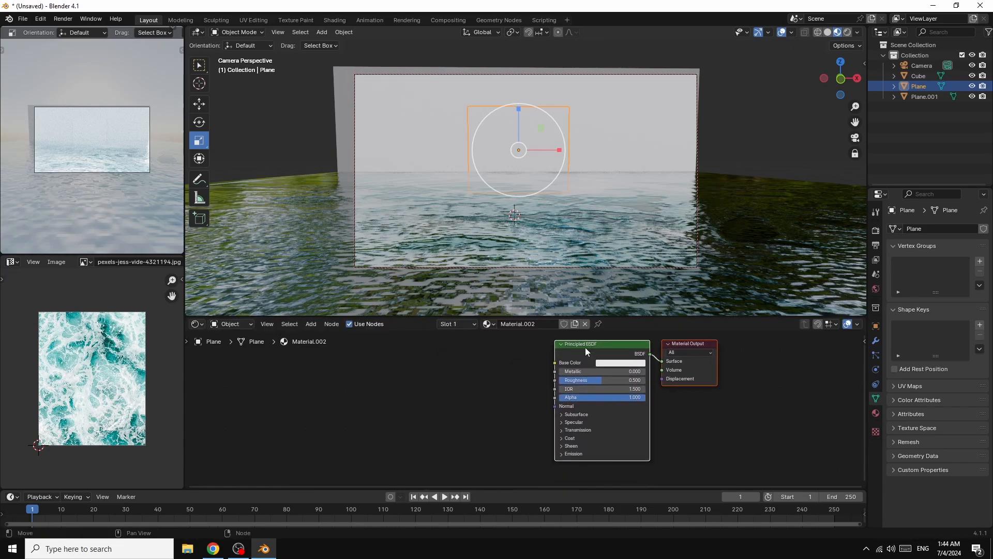
{"action": "left_click", "coordinate": [487, 381]}
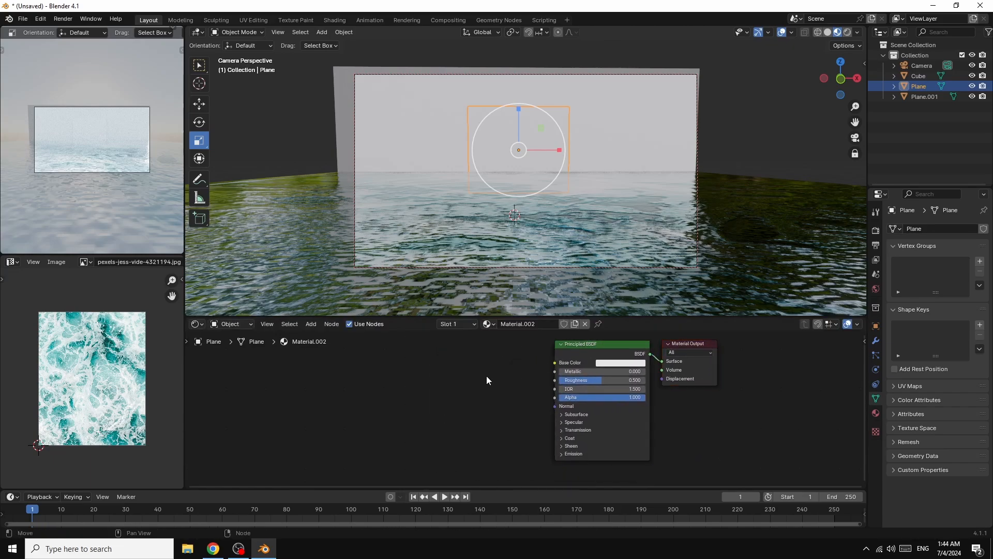
Add an Image Texture node to the small plane's material, expand the shader's Emission settings, and connect the texture's Color to Alpha
{"action": "left_click", "coordinate": [313, 324]}
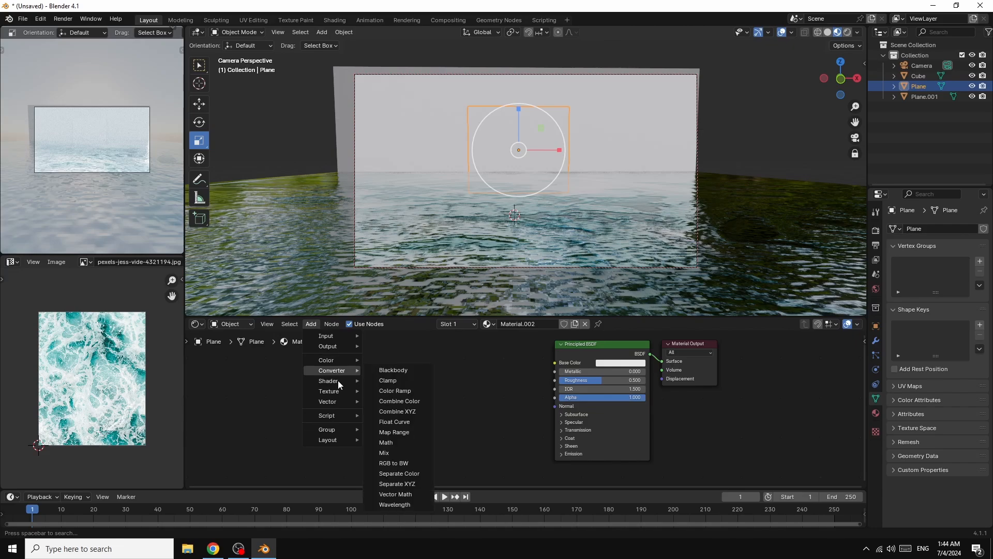
{"action": "mouse_move", "coordinate": [331, 393]}
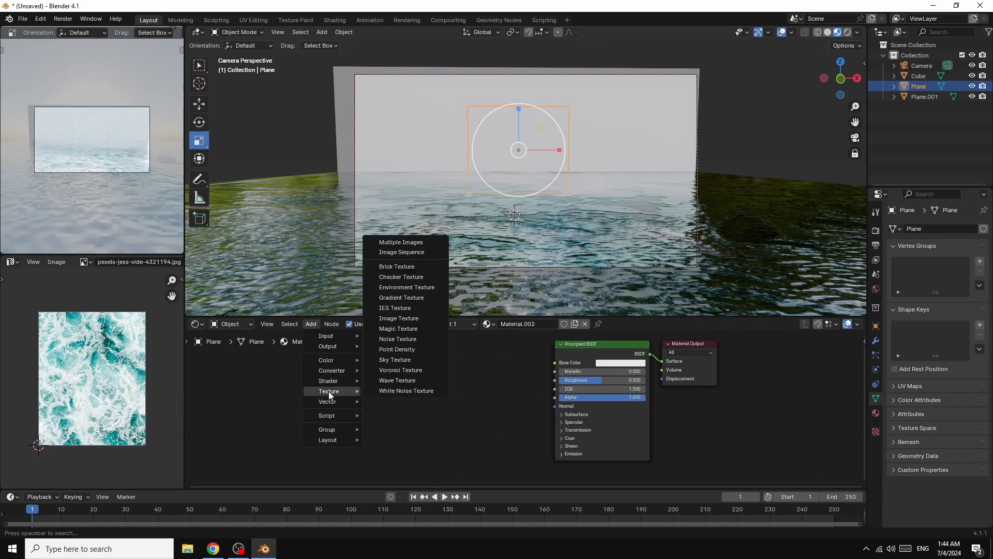
{"action": "left_click", "coordinate": [396, 318]}
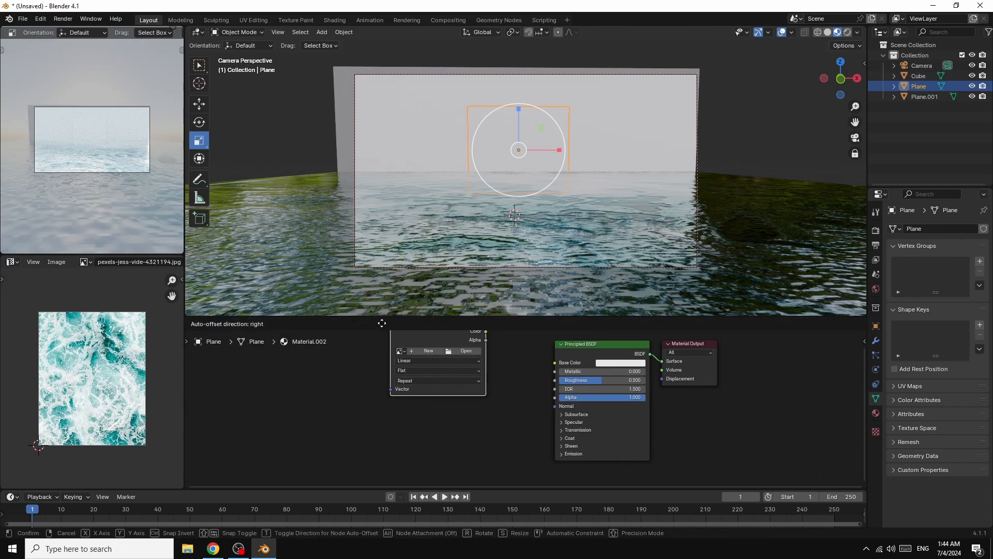
{"action": "left_click", "coordinate": [466, 382]}
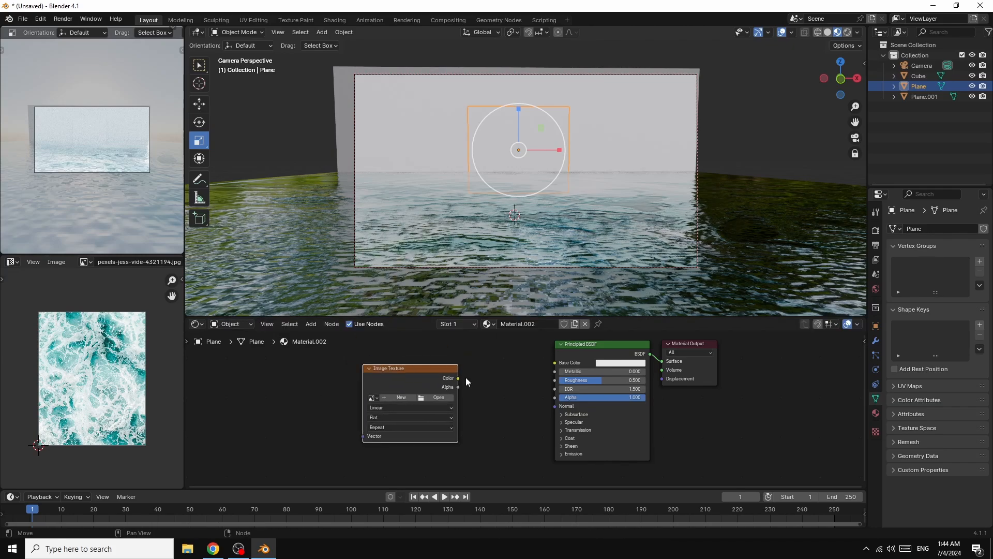
{"action": "left_click", "coordinate": [563, 454]}
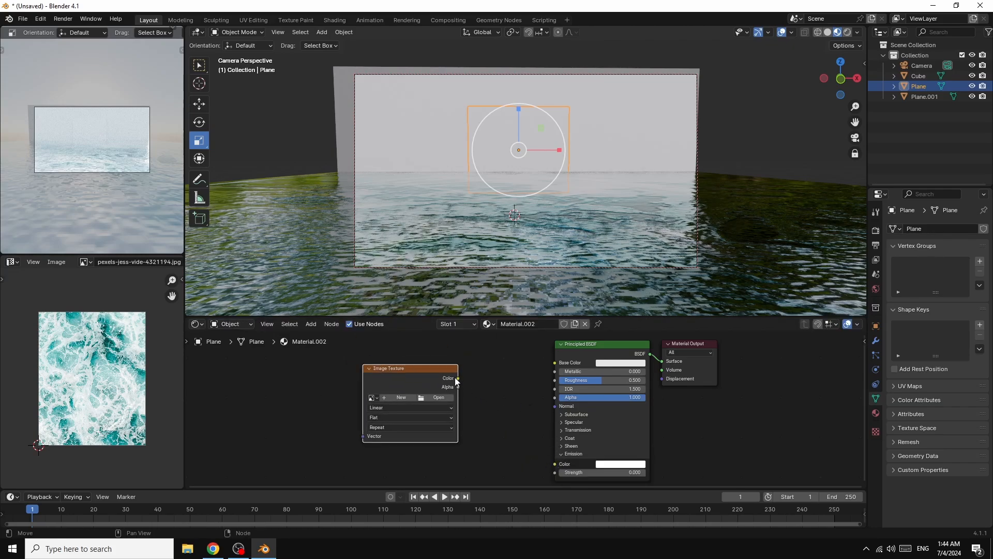
{"action": "left_click_drag", "start_coordinate": [459, 377], "coordinate": [555, 399]}
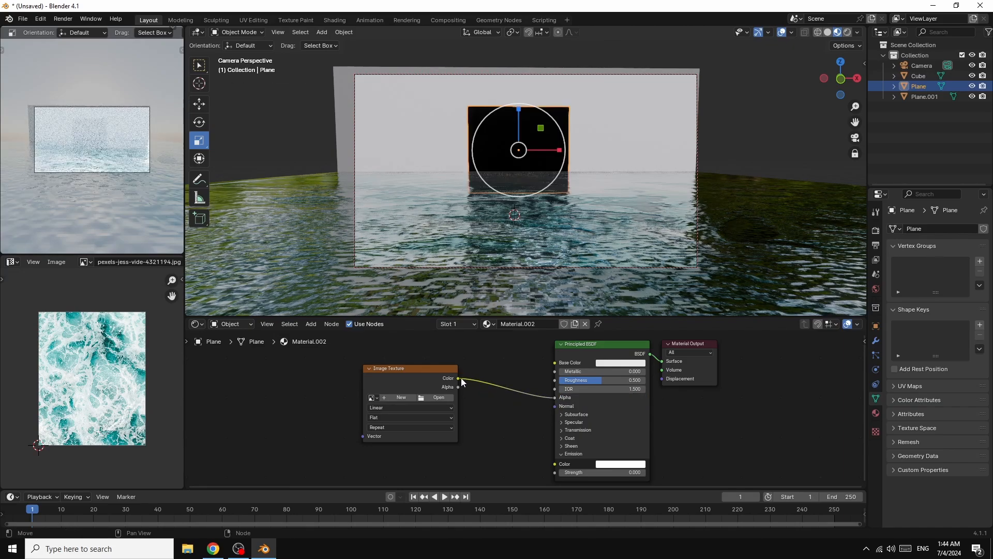
Connect the image texture's Color to the small plane shader's Emission Color and set the Emission Strength to 5.1
{"action": "left_click_drag", "start_coordinate": [458, 378], "coordinate": [467, 388]}
{"action": "left_click_drag", "start_coordinate": [518, 437], "coordinate": [555, 464]}
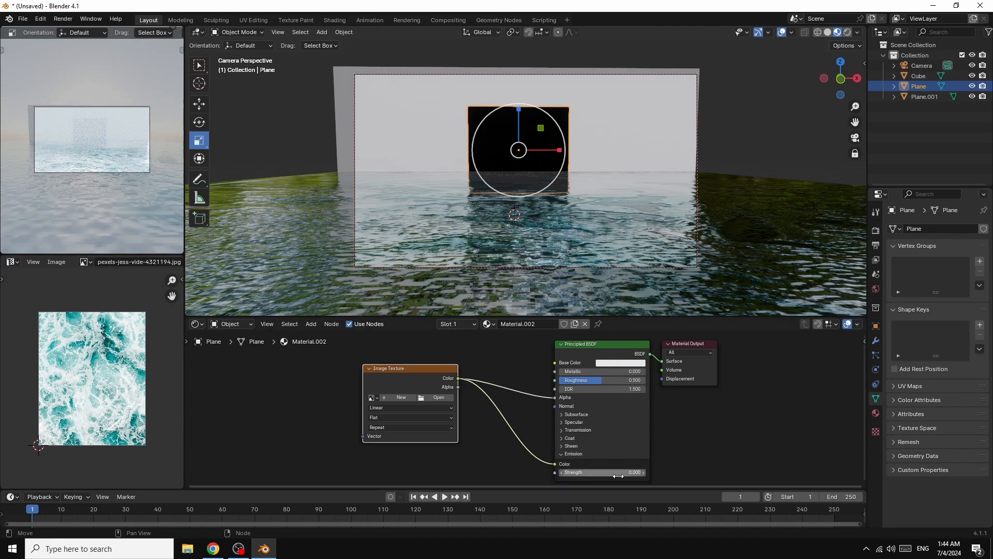
{"action": "mouse_move", "coordinate": [619, 473]}
{"action": "left_mouse_down"}
{"action": "mouse_move", "coordinate": [656, 473]}
{"action": "mouse_move", "coordinate": [616, 473]}
{"action": "left_mouse_up"}
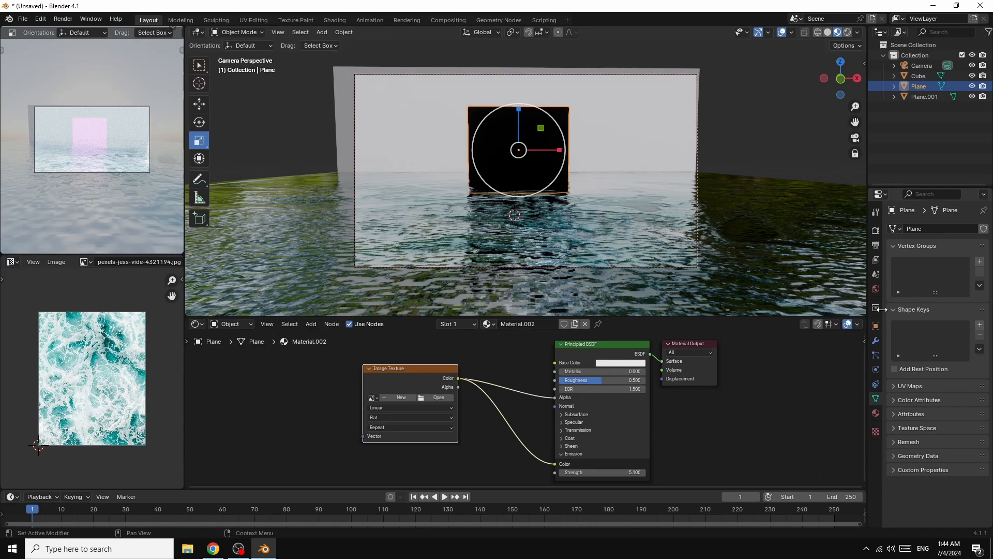
In the World shader nodes, disconnect the Sky Texture from the Background Color and move the Sky Texture node slightly away
{"action": "left_click", "coordinate": [225, 324]}
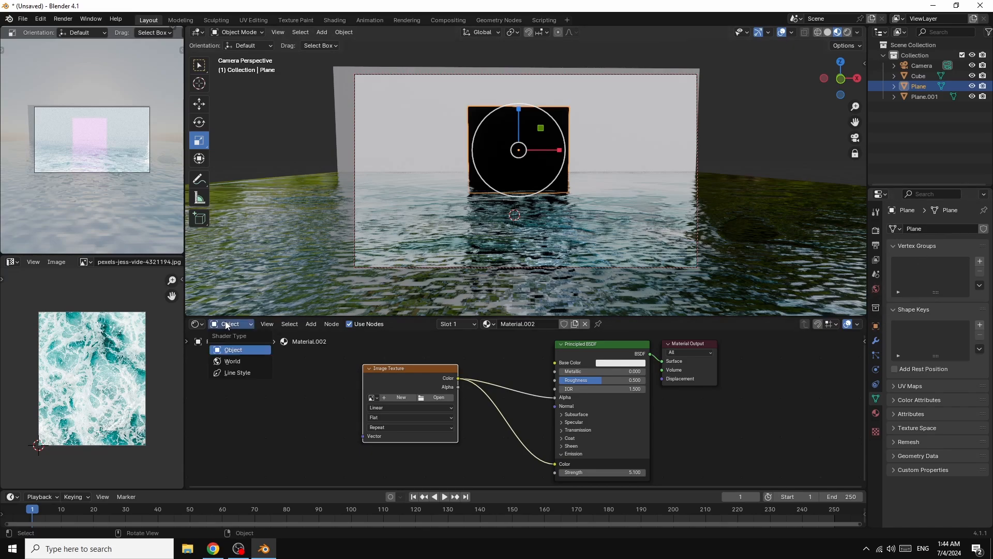
{"action": "left_click", "coordinate": [226, 361]}
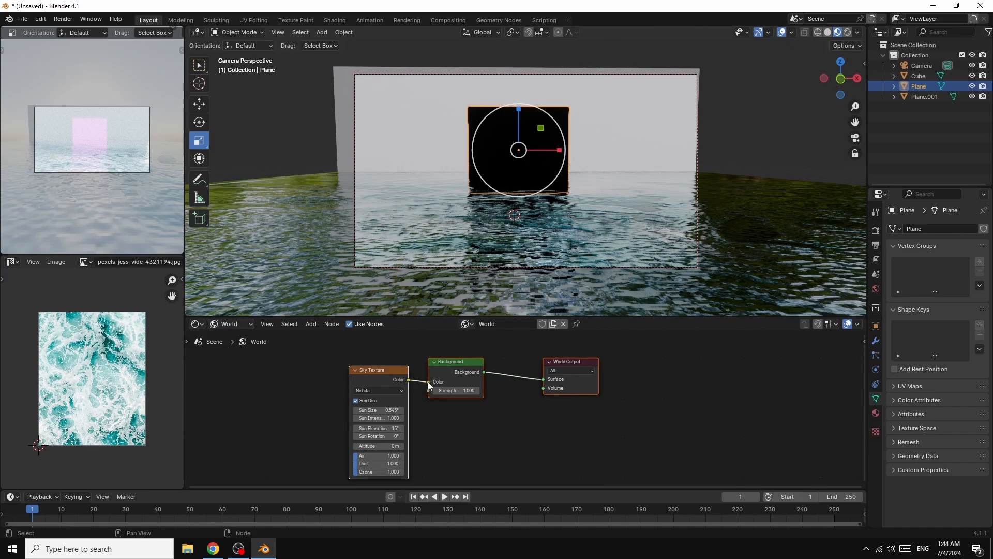
{"action": "left_click_drag", "start_coordinate": [428, 381], "coordinate": [347, 388]}
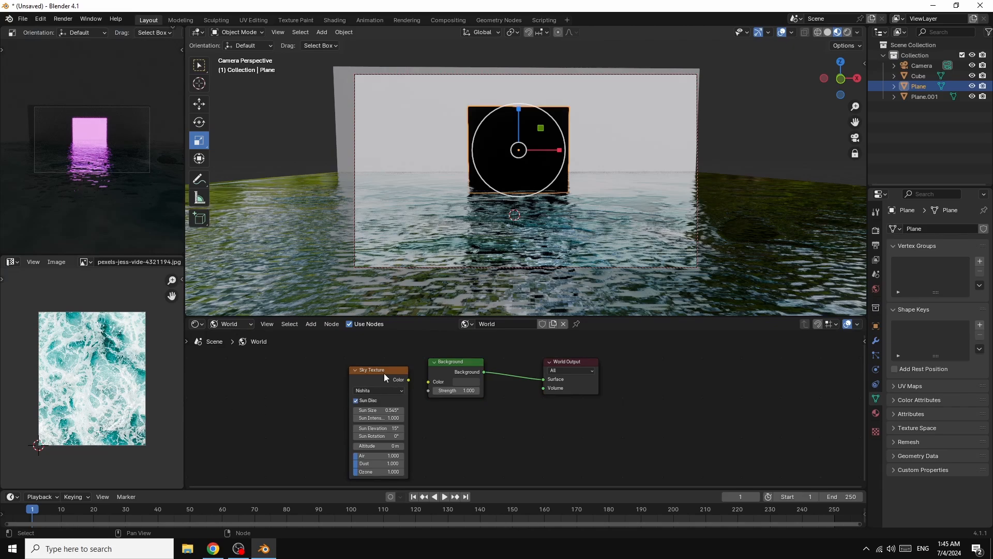
{"action": "left_click_drag", "start_coordinate": [379, 370], "coordinate": [369, 367]}
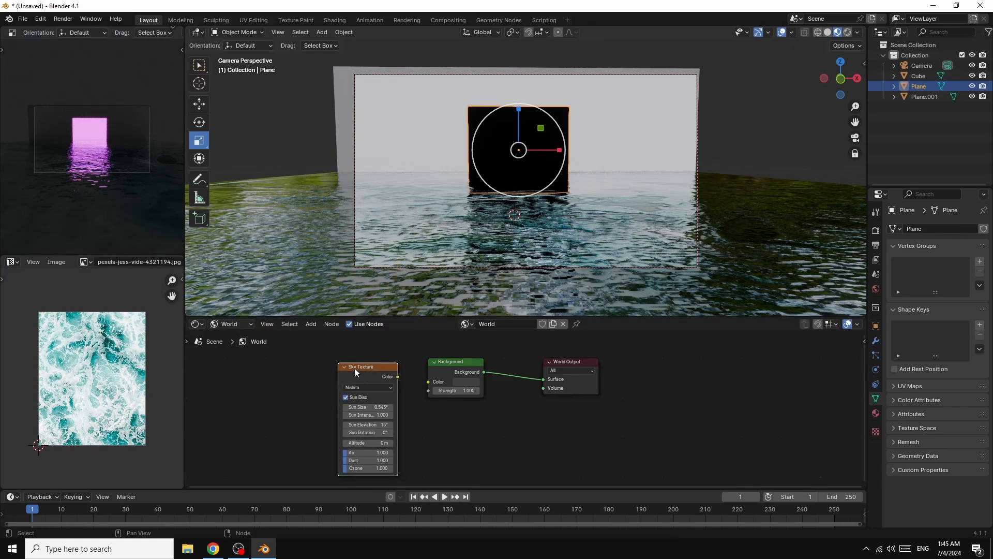
Return to the small plane's object material and load the pexels-melovescinema image from the IMAGES\FIRE folder into its Image Texture
{"action": "left_click", "coordinate": [238, 326]}
{"action": "left_click", "coordinate": [235, 348]}
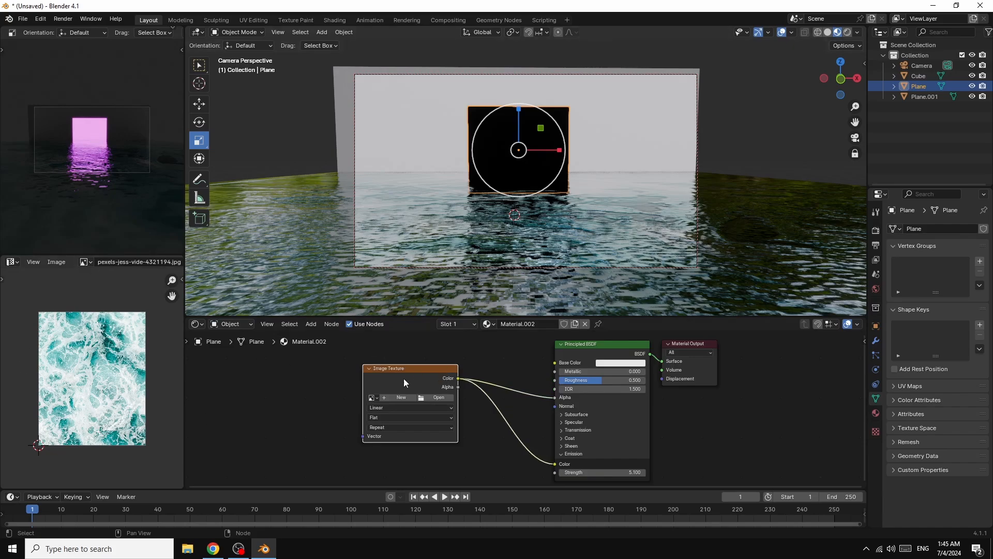
{"action": "left_click", "coordinate": [433, 396]}
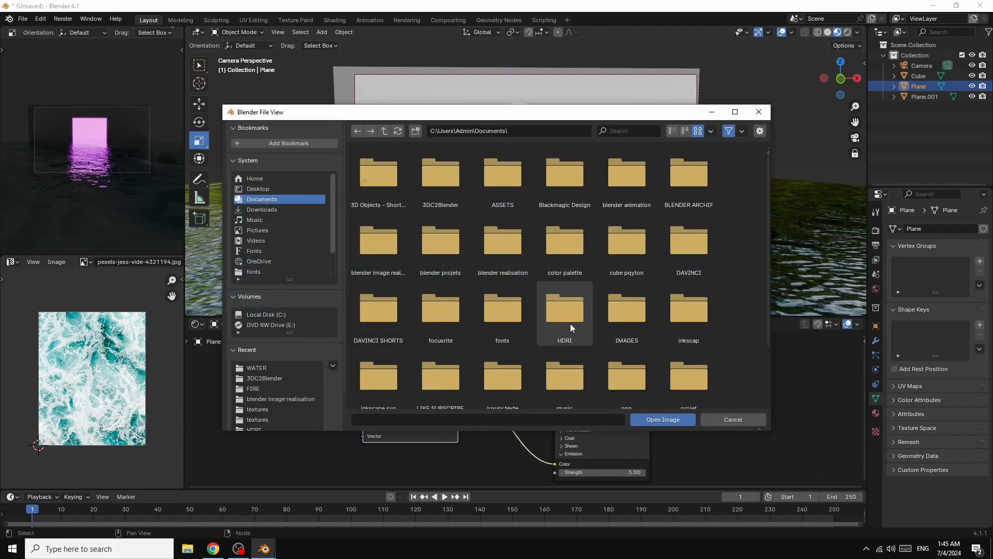
{"action": "double_click", "coordinate": [626, 324]}
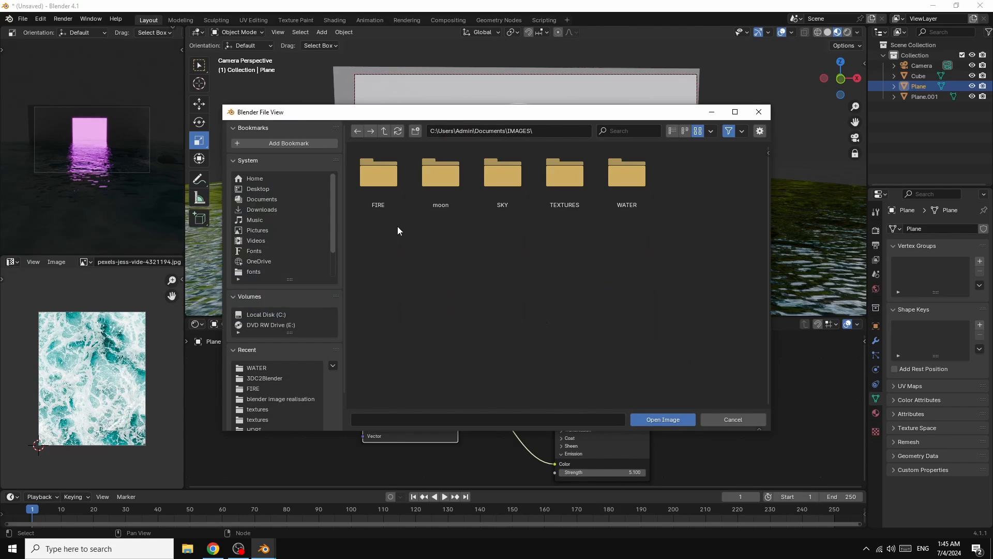
{"action": "double_click", "coordinate": [375, 178]}
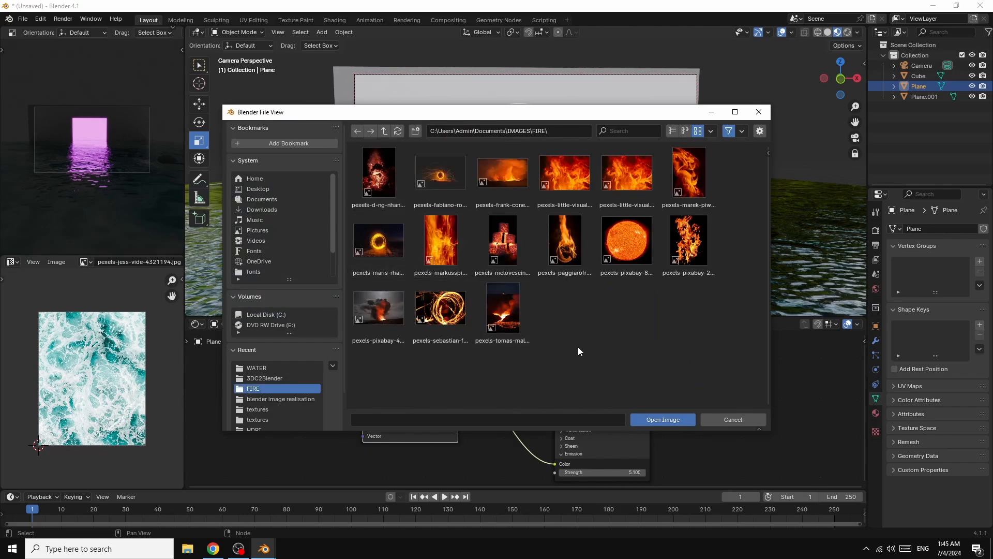
{"action": "double_click", "coordinate": [502, 242]}
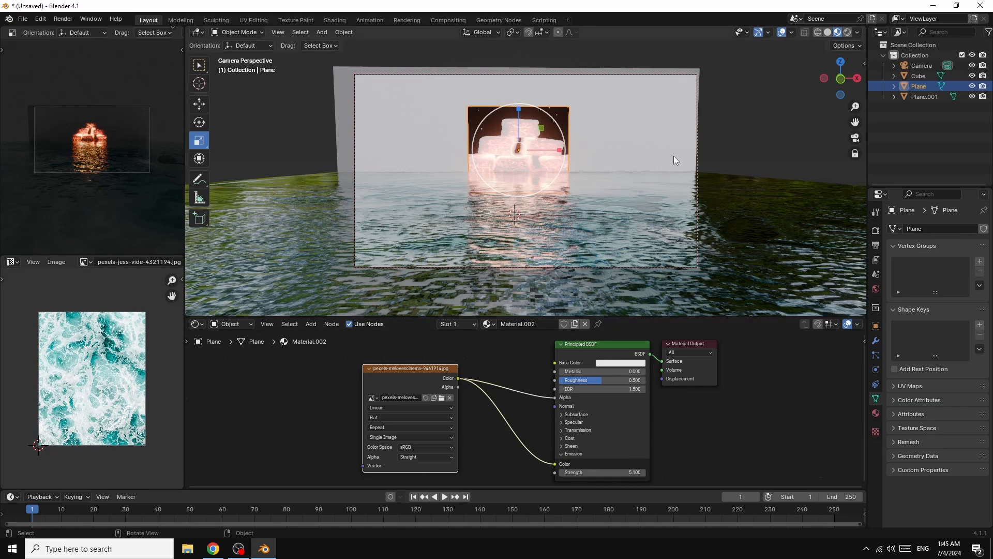
Create a new material for the large backdrop Plane.001, add an Image Texture node, and connect its Color to Alpha
{"action": "left_click", "coordinate": [643, 89]}
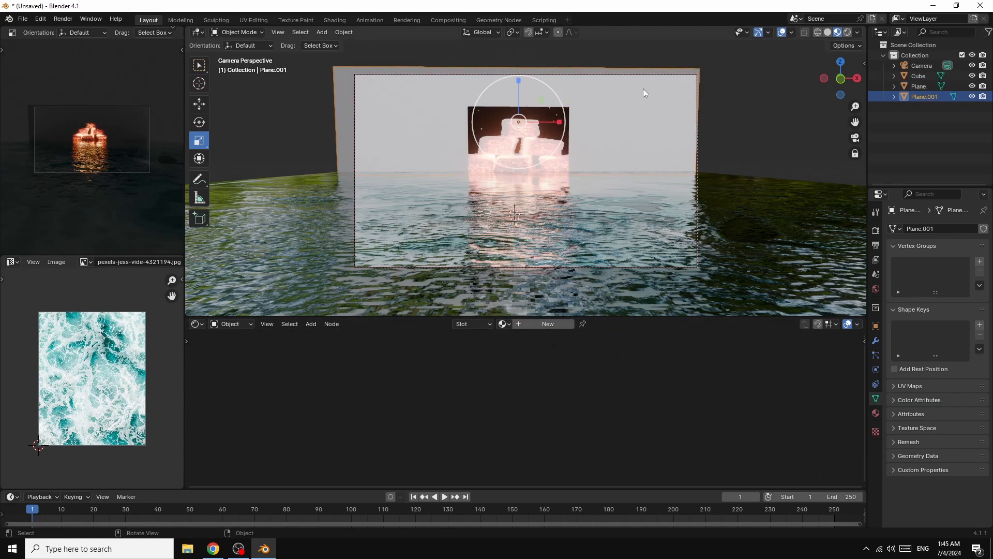
{"action": "left_click", "coordinate": [542, 325]}
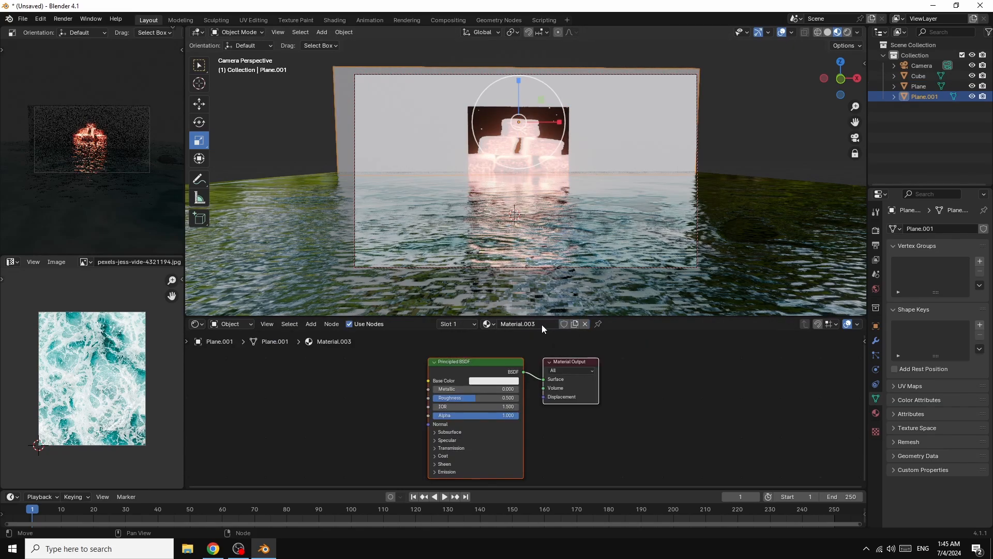
{"action": "left_click", "coordinate": [311, 324]}
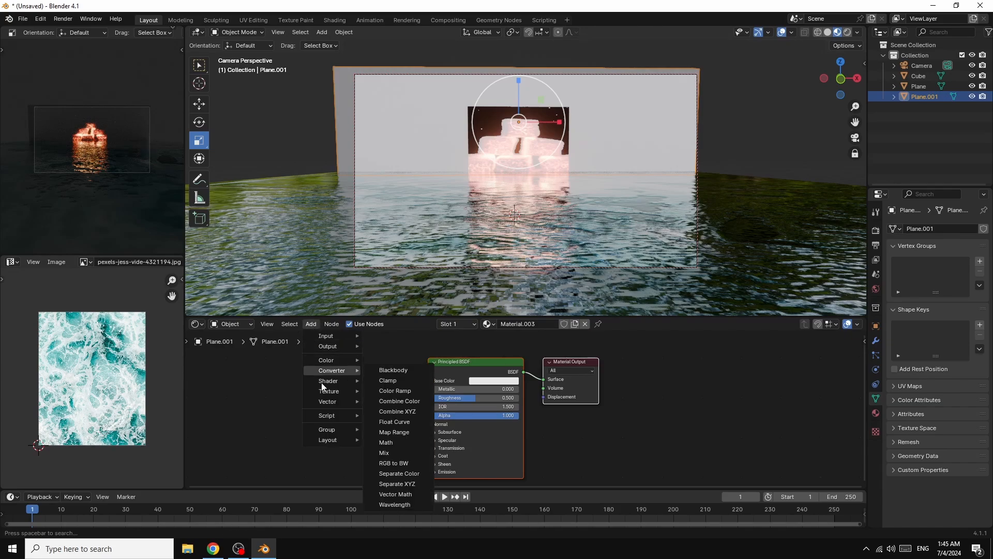
{"action": "mouse_move", "coordinate": [330, 395]}
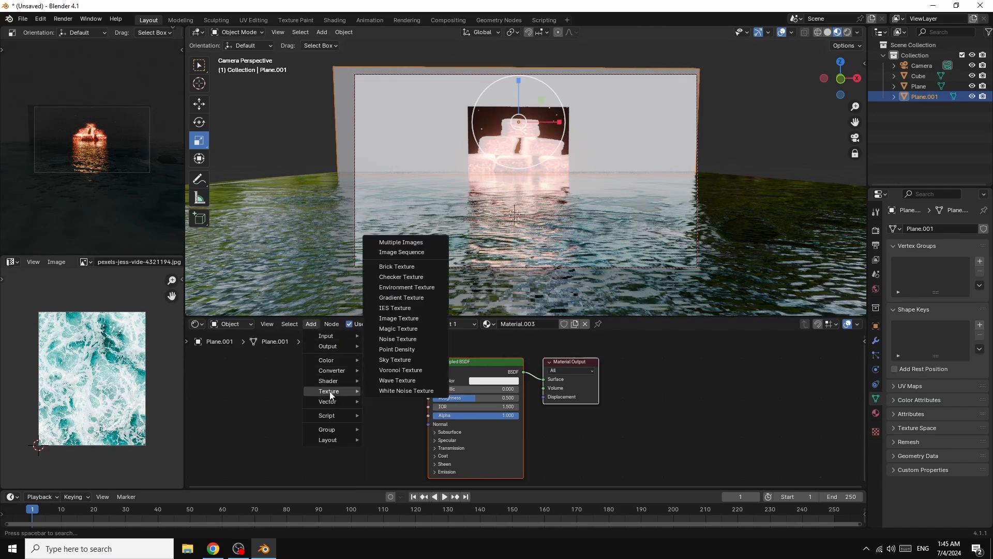
{"action": "left_click", "coordinate": [406, 318]}
{"action": "left_click", "coordinate": [246, 385]}
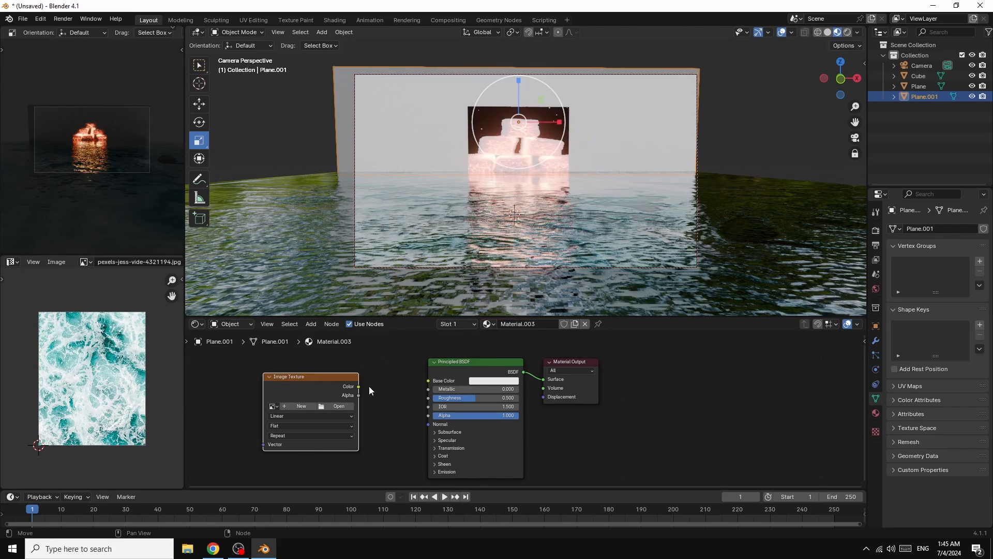
{"action": "left_click_drag", "start_coordinate": [359, 387], "coordinate": [428, 415]}
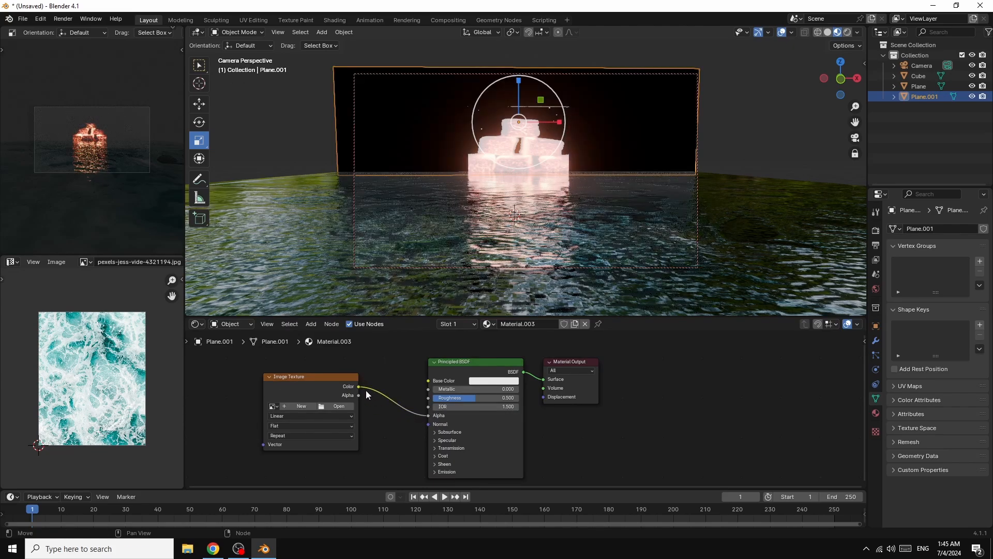
Expand the backdrop shader's Emission settings, connect the texture's Color to Emission Color, and set the Strength to 1.4
{"action": "left_click", "coordinate": [435, 472]}
{"action": "left_click_drag", "start_coordinate": [483, 362], "coordinate": [489, 342]}
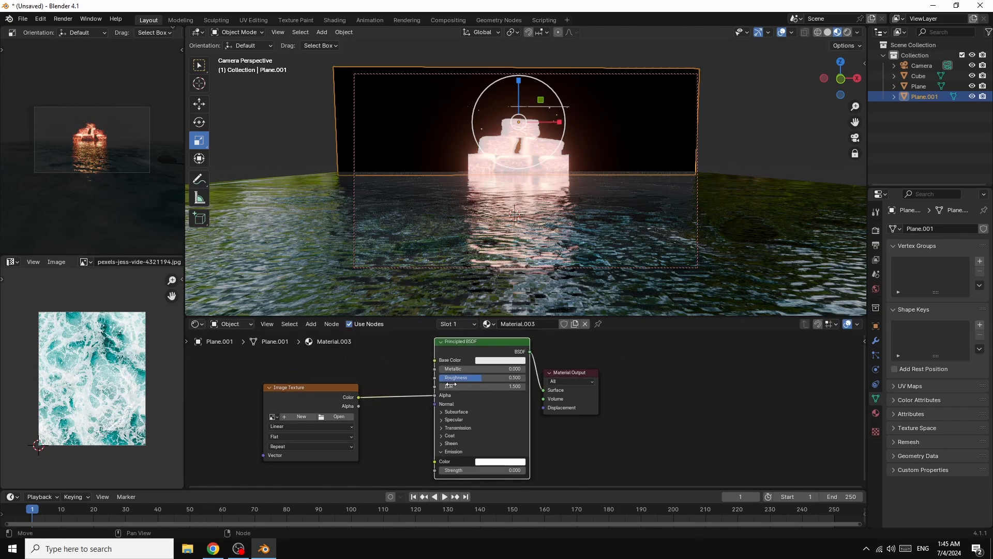
{"action": "left_click_drag", "start_coordinate": [359, 397], "coordinate": [434, 462]}
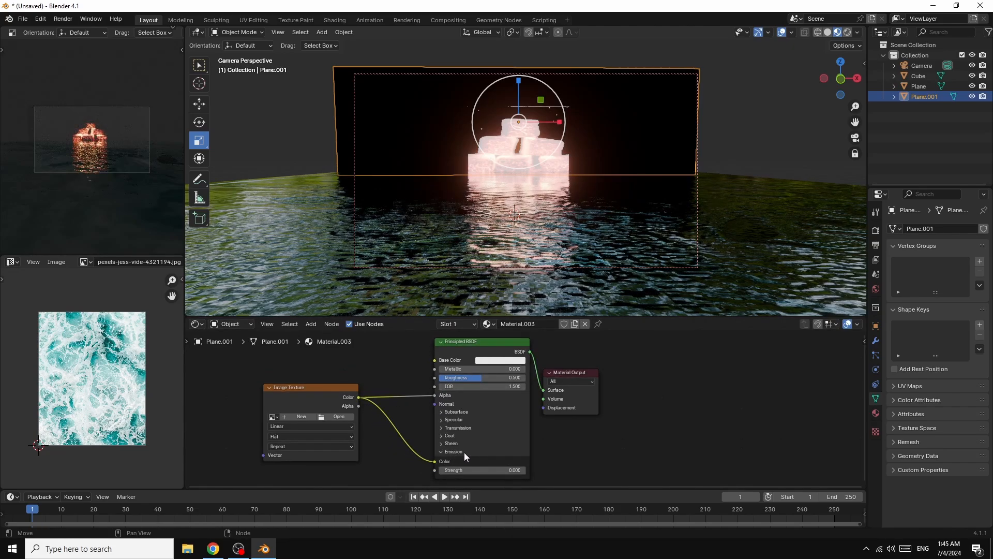
{"action": "left_click_drag", "start_coordinate": [502, 470], "coordinate": [515, 471]}
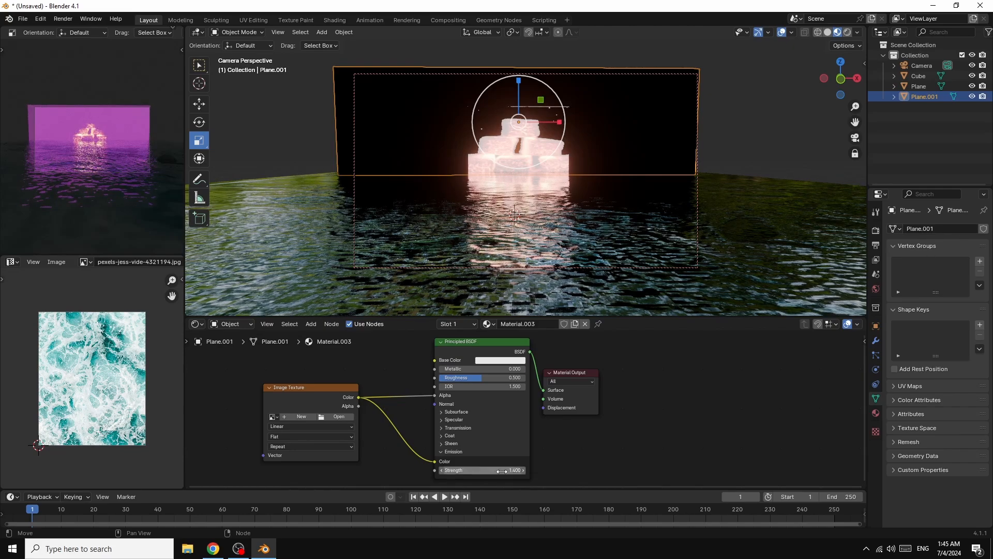
Load pexels-little-visuals-1749 (1).jpg from the IMAGES\FIRE folder into the backdrop's Image Texture
{"action": "left_click", "coordinate": [339, 416]}
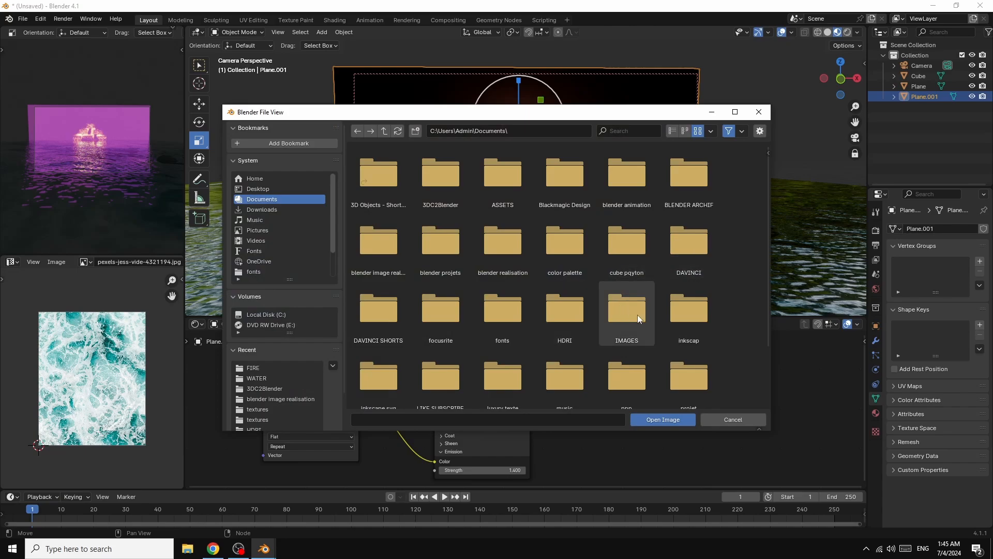
{"action": "left_click", "coordinate": [624, 317]}
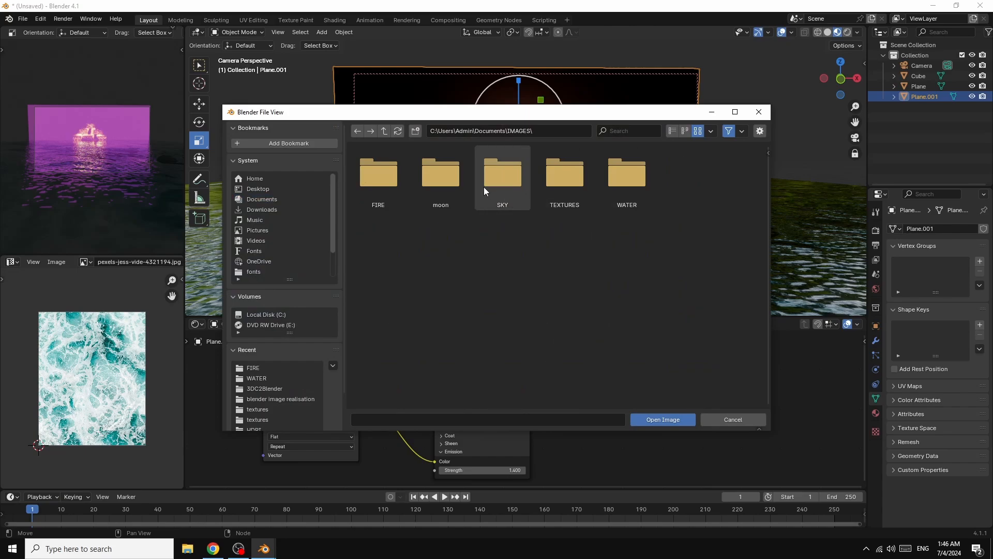
{"action": "left_click", "coordinate": [371, 180]}
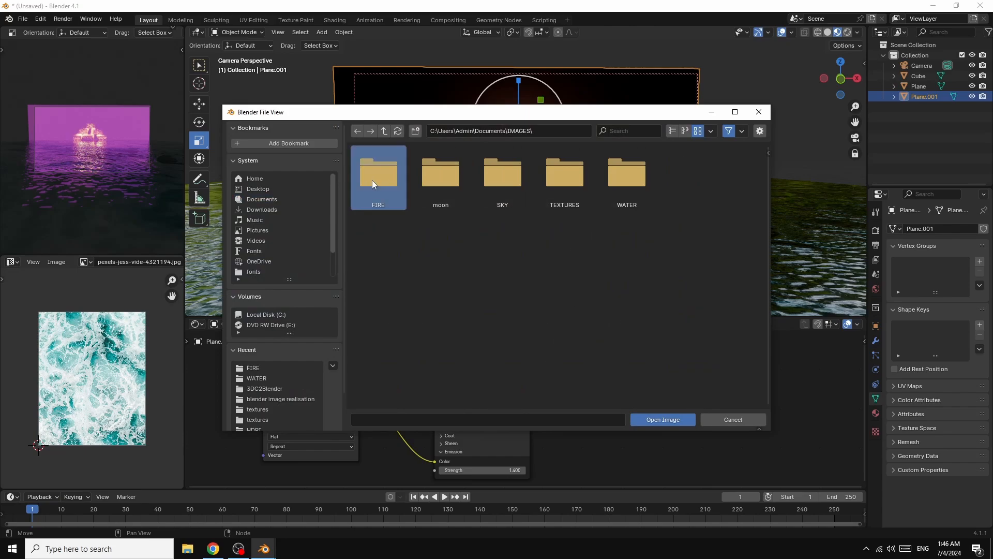
{"action": "double_click", "coordinate": [380, 175]}
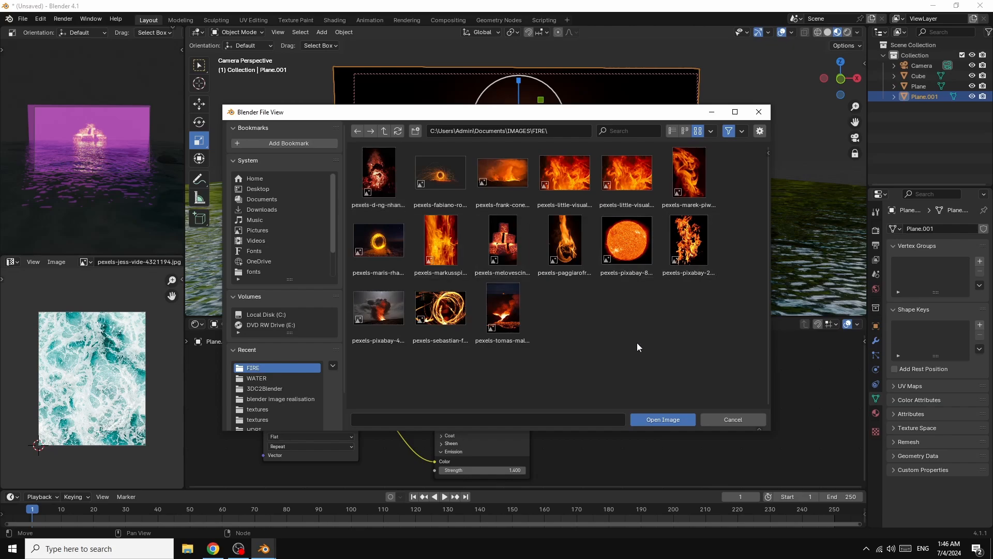
{"action": "double_click", "coordinate": [625, 175]}
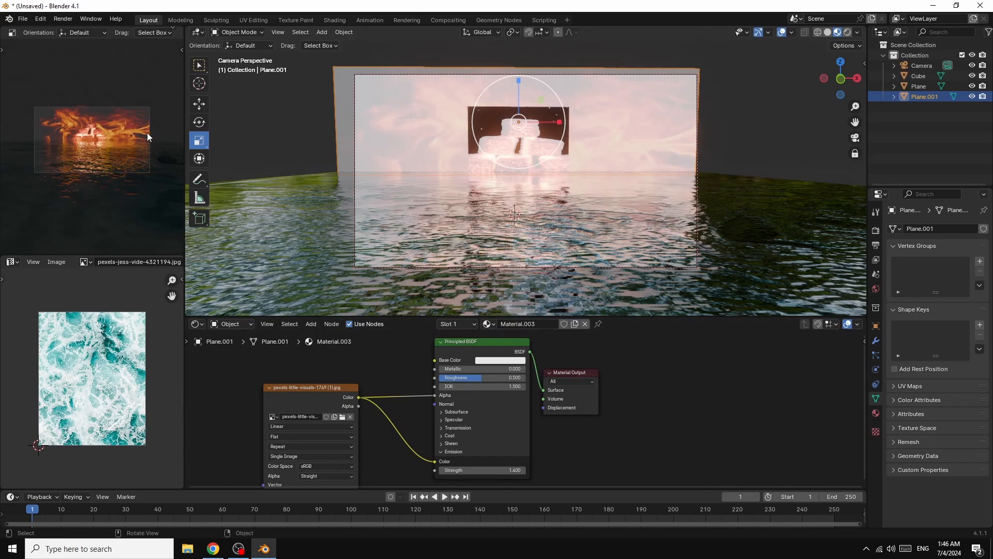
{"action": "scroll", "coordinate": [165, 113], "scroll_direction": "up", "scroll_amount": 2}
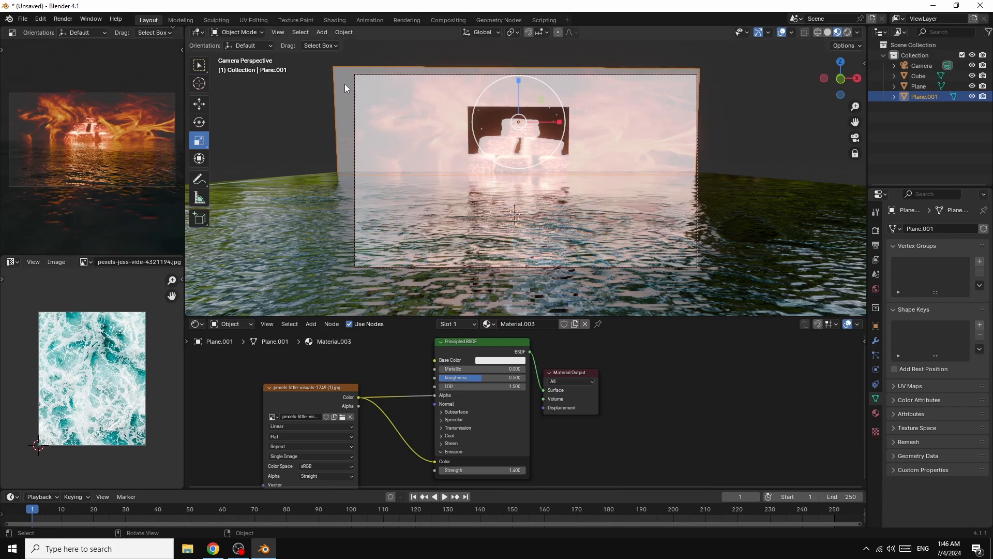
Scale the backdrop plane's whole UV layout down to about 0.58 in Edit Mode, and return to Object Mode
{"action": "left_click", "coordinate": [241, 33]}
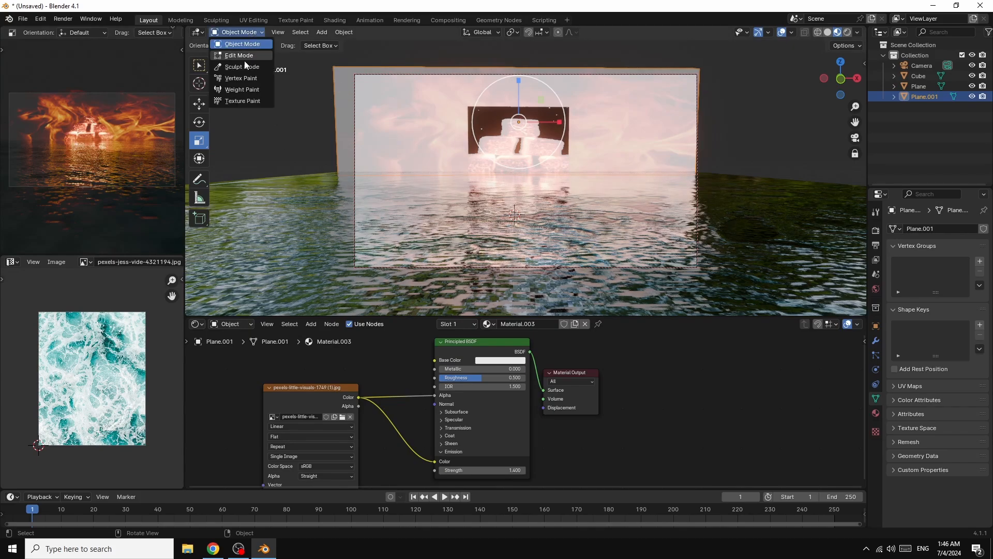
{"action": "left_click", "coordinate": [244, 56]}
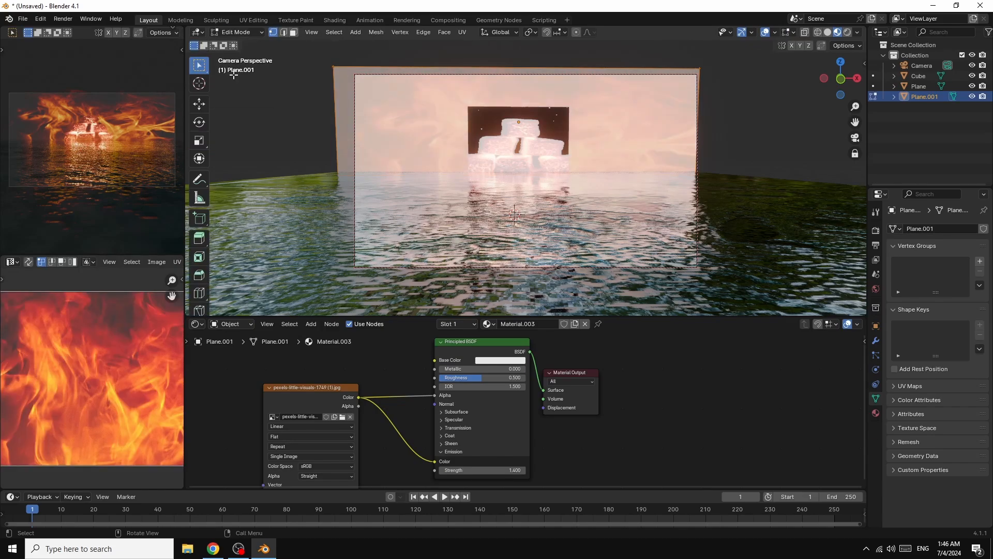
{"action": "scroll", "coordinate": [132, 299], "scroll_direction": "down", "scroll_amount": 3}
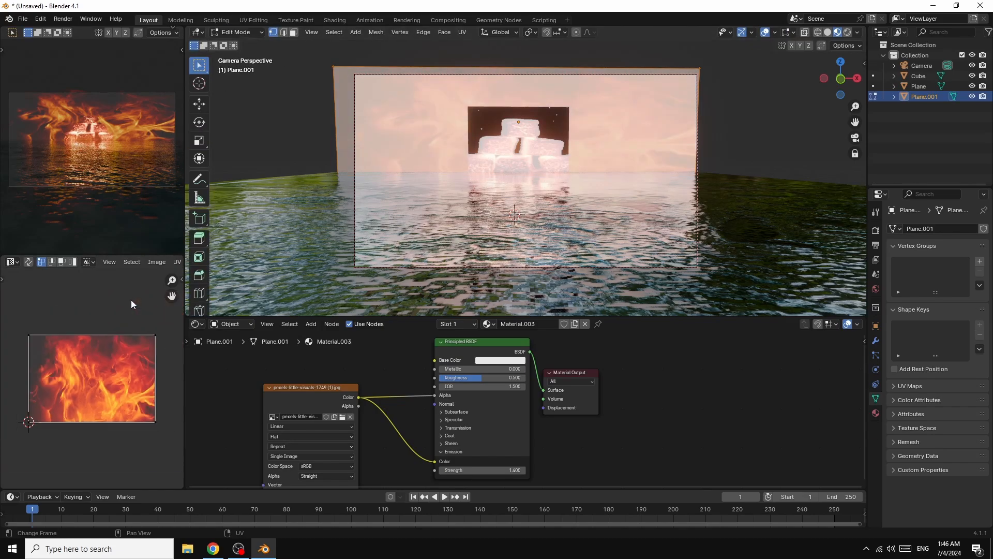
{"action": "left_click_drag", "start_coordinate": [15, 312], "coordinate": [175, 477]}
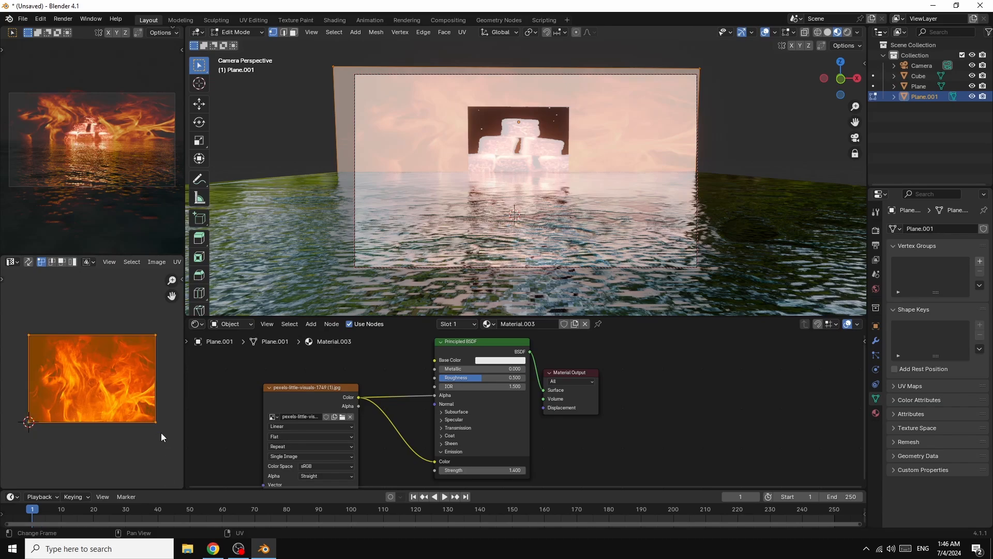
{"action": "key", "text": "s"}
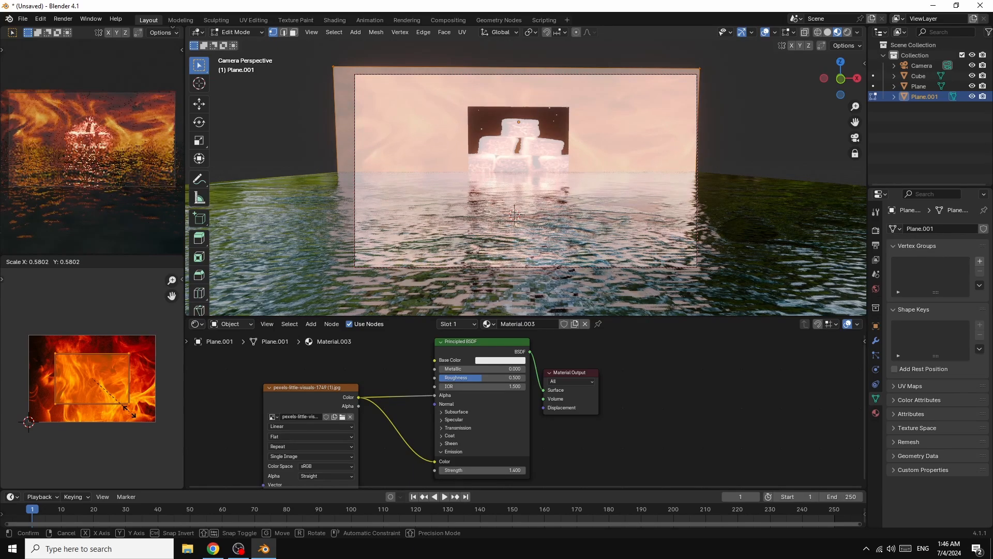
{"action": "left_click", "coordinate": [130, 413]}
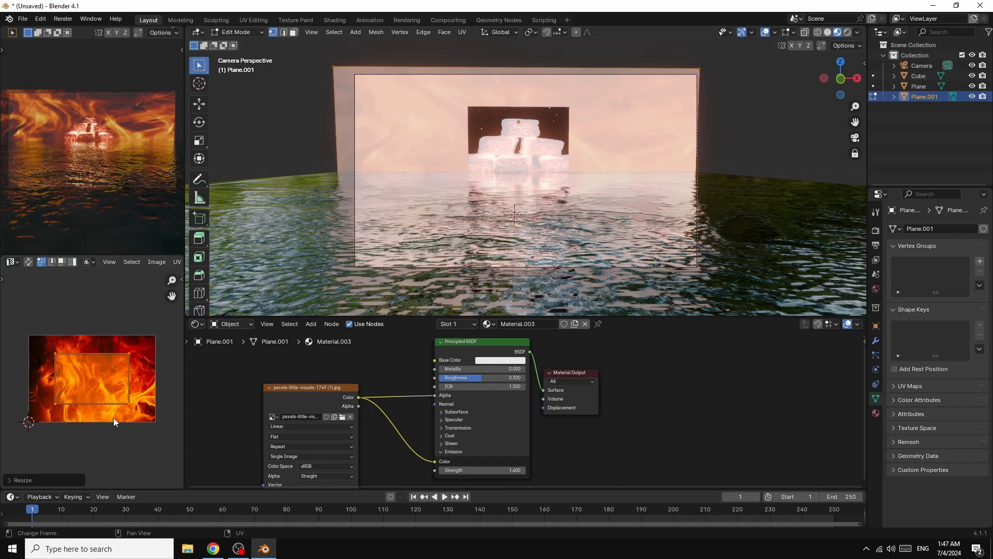
{"action": "left_click", "coordinate": [239, 32]}
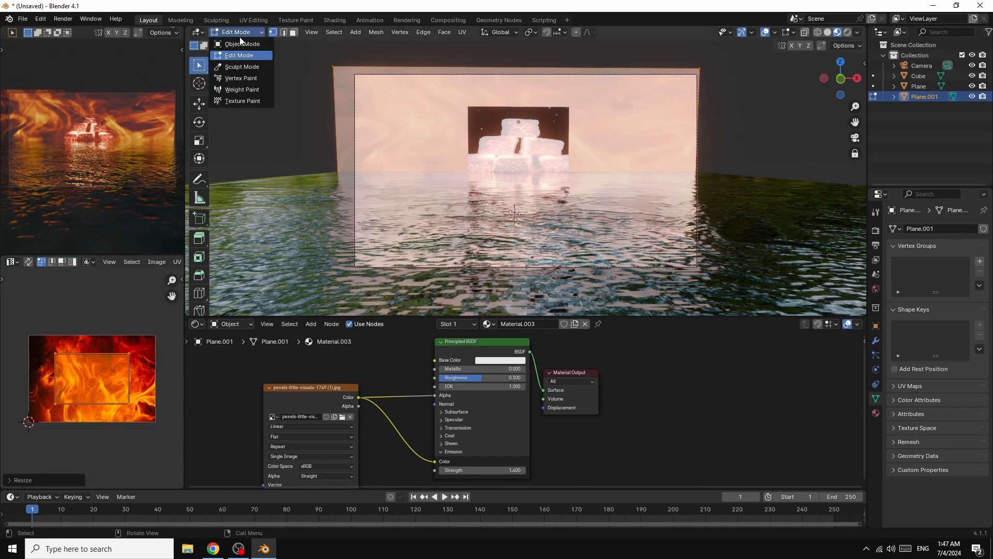
{"action": "left_click", "coordinate": [241, 45]}
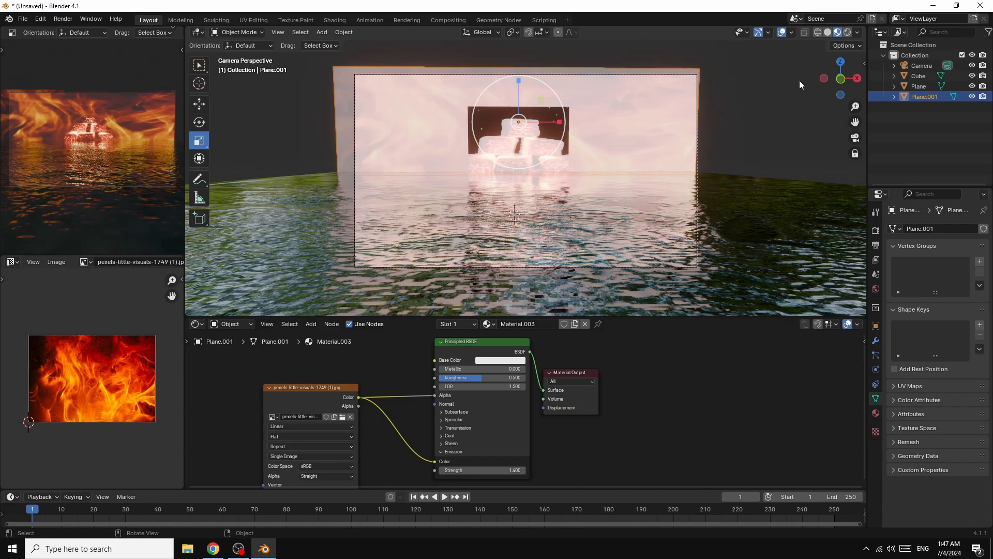
{"action": "middle_click_drag", "start_coordinate": [797, 82], "coordinate": [754, 97]}
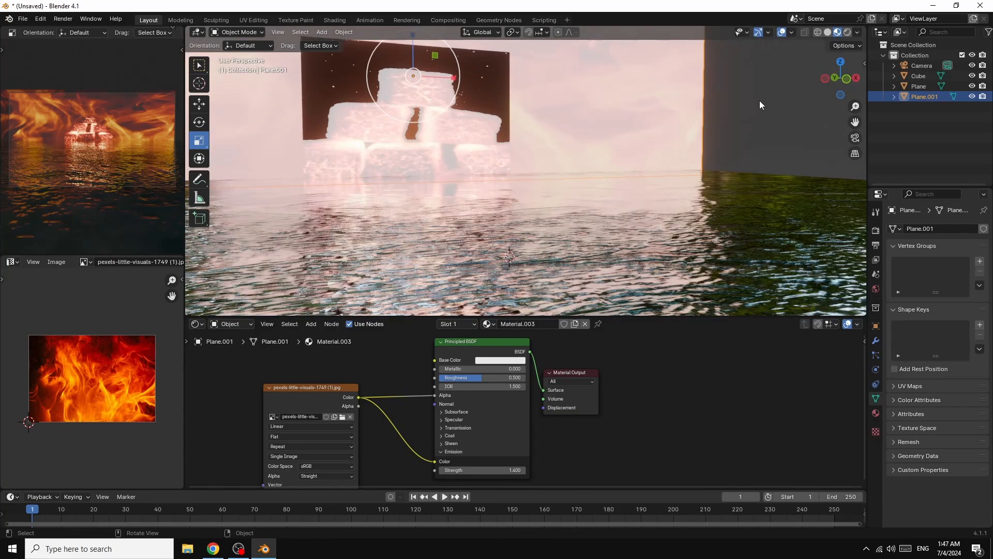
Add a cube mesh to the scene and stretch it along X to a scale of about 6.67
{"action": "scroll", "coordinate": [760, 102], "scroll_direction": "down", "scroll_amount": 3}
{"action": "scroll", "coordinate": [759, 100], "scroll_direction": "down", "scroll_amount": 5}
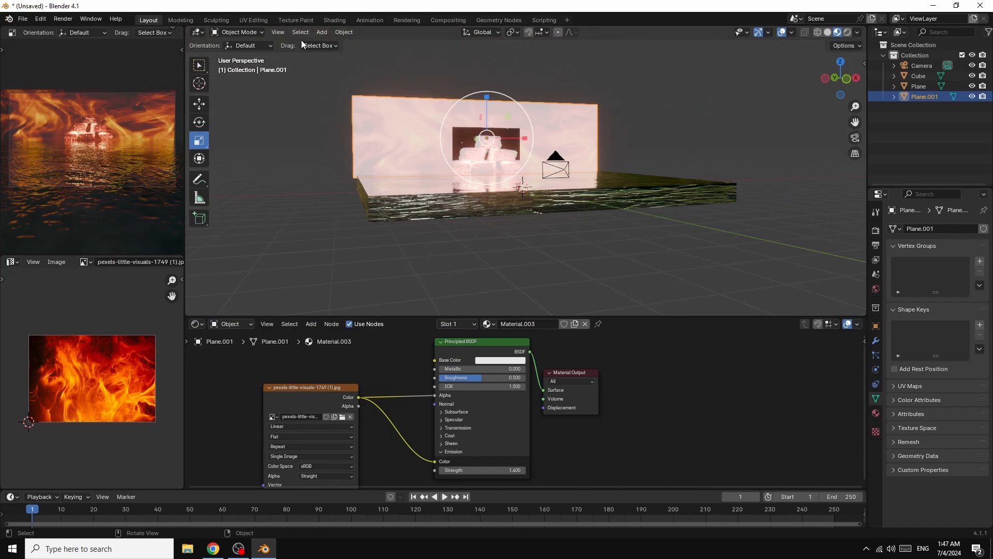
{"action": "left_click", "coordinate": [322, 33]}
{"action": "mouse_move", "coordinate": [327, 46]}
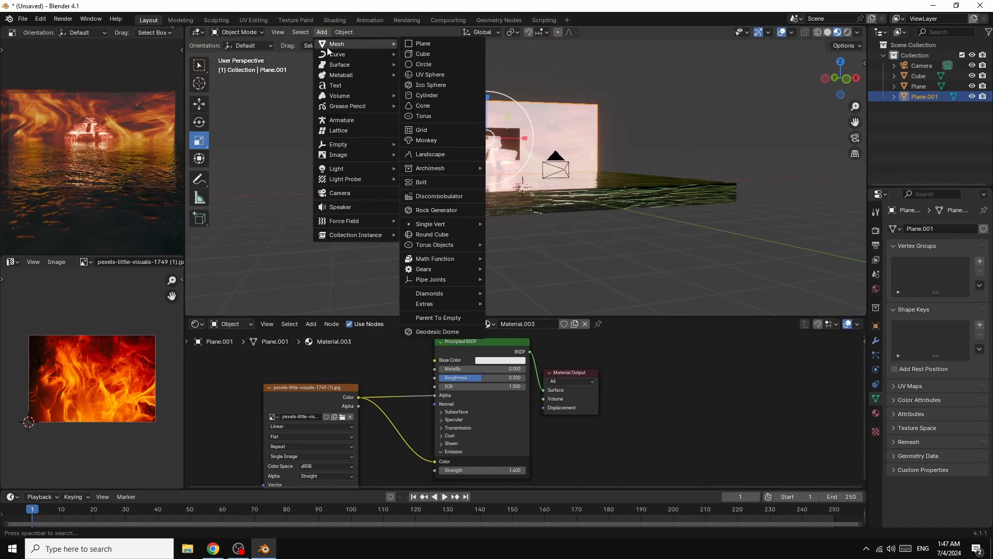
{"action": "left_click", "coordinate": [423, 53]}
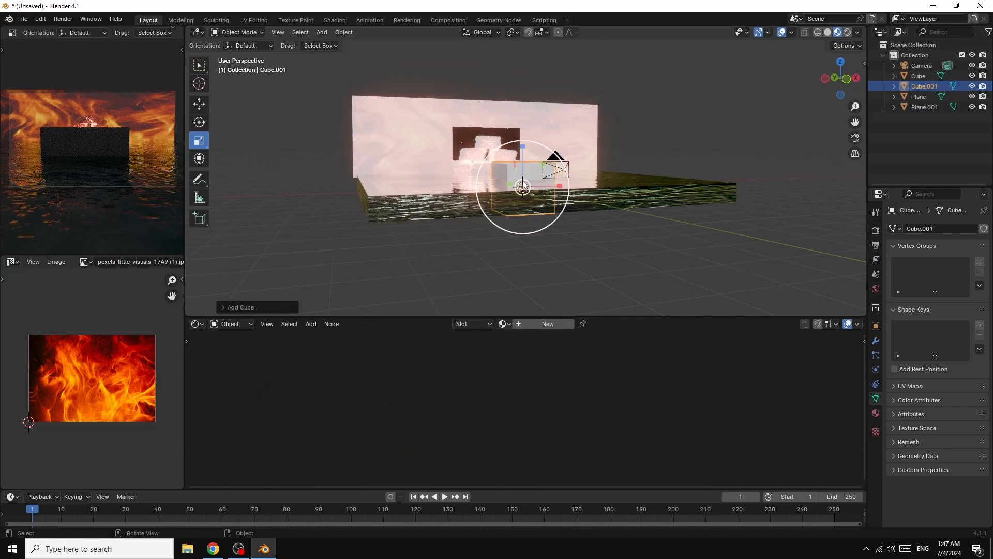
{"action": "left_click_drag", "start_coordinate": [559, 189], "coordinate": [728, 185]}
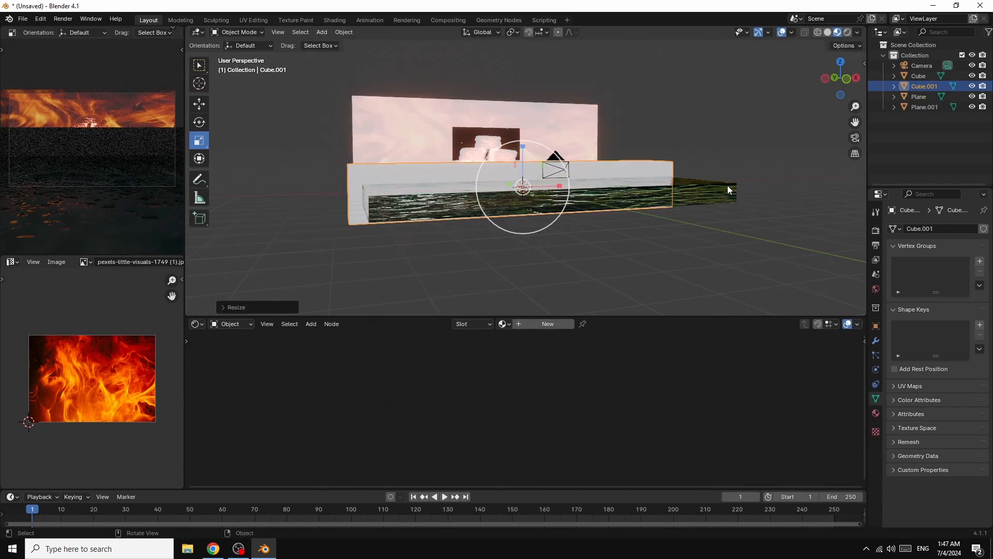
Scale the new cube along Y to about 5.16 and along Z to about 3.0 so it encloses the scene
{"action": "left_click", "coordinate": [840, 61]}
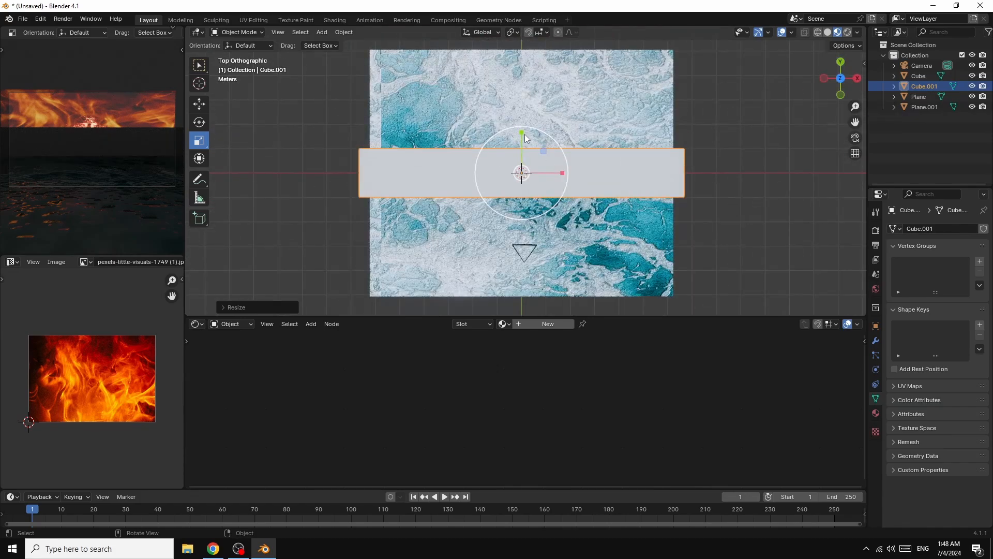
{"action": "left_click_drag", "start_coordinate": [521, 132], "coordinate": [516, 243]}
{"action": "left_click_drag", "start_coordinate": [842, 84], "coordinate": [841, 146]}
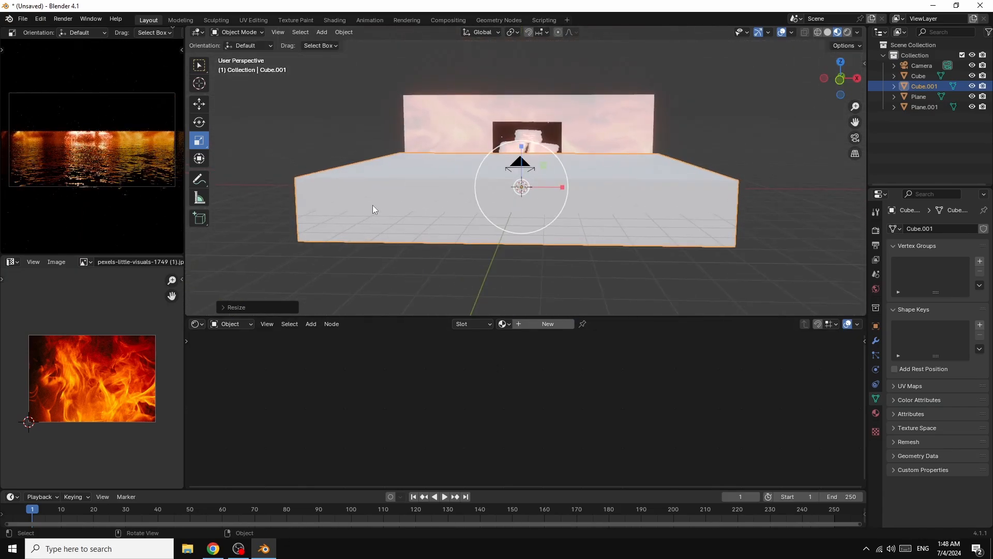
{"action": "left_click_drag", "start_coordinate": [523, 145], "coordinate": [539, 61]}
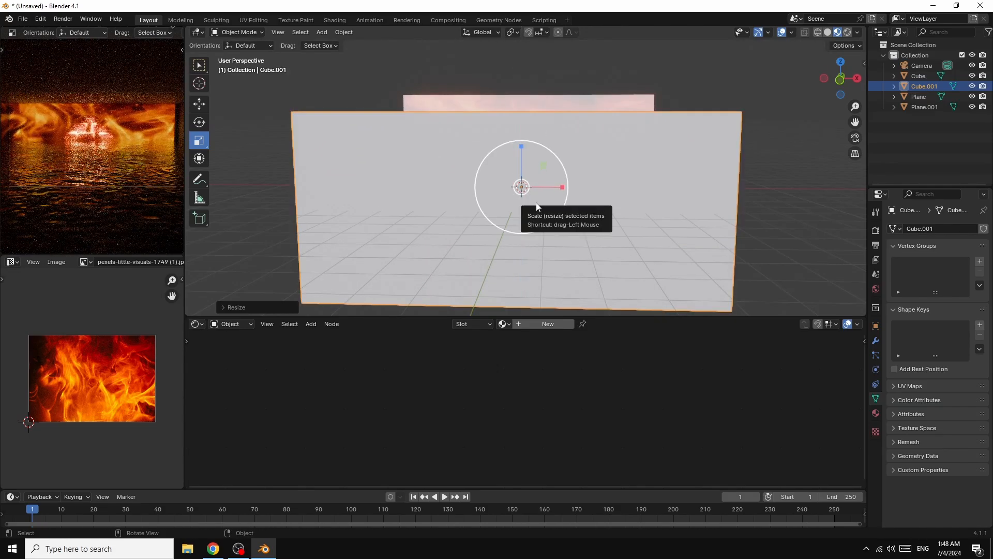
Move the enclosing cube up along Z by about 0.9 m
{"action": "key", "text": "g"}
{"action": "key", "text": "z"}
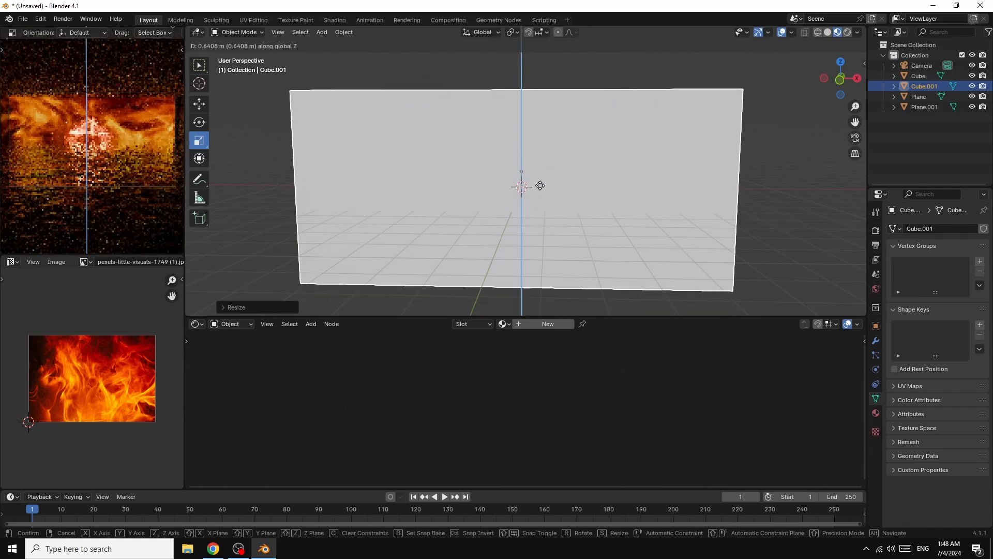
{"action": "left_click", "coordinate": [540, 181]}
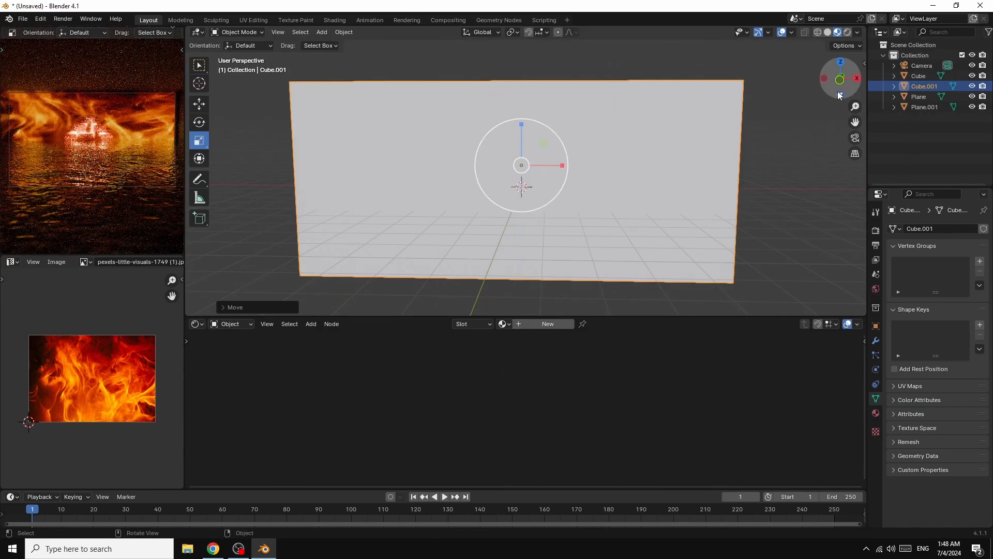
{"action": "left_click_drag", "start_coordinate": [841, 79], "coordinate": [841, 80]}
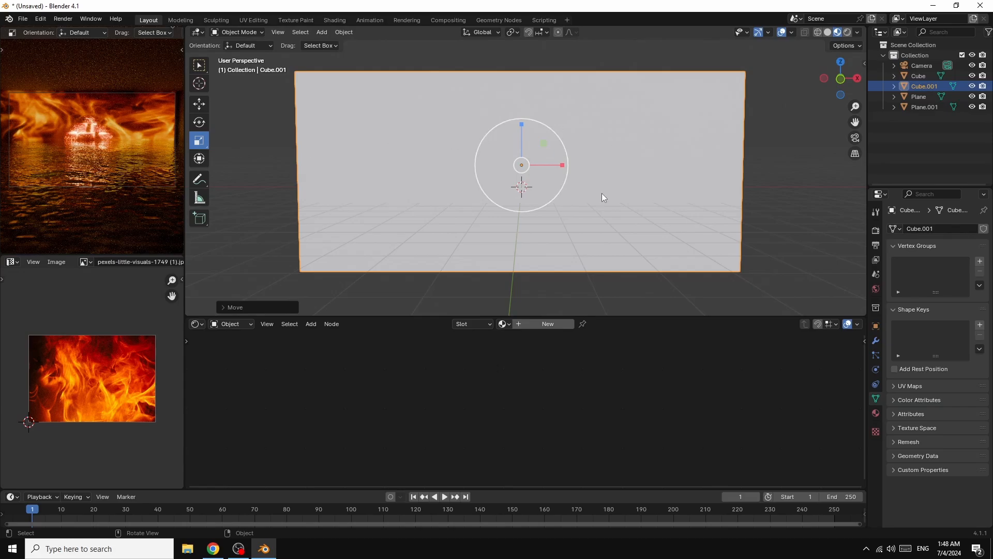
{"action": "mouse_move", "coordinate": [841, 79]}
{"action": "left_mouse_down"}
{"action": "mouse_move", "coordinate": [833, 85]}
{"action": "mouse_move", "coordinate": [841, 79]}
{"action": "left_mouse_up"}
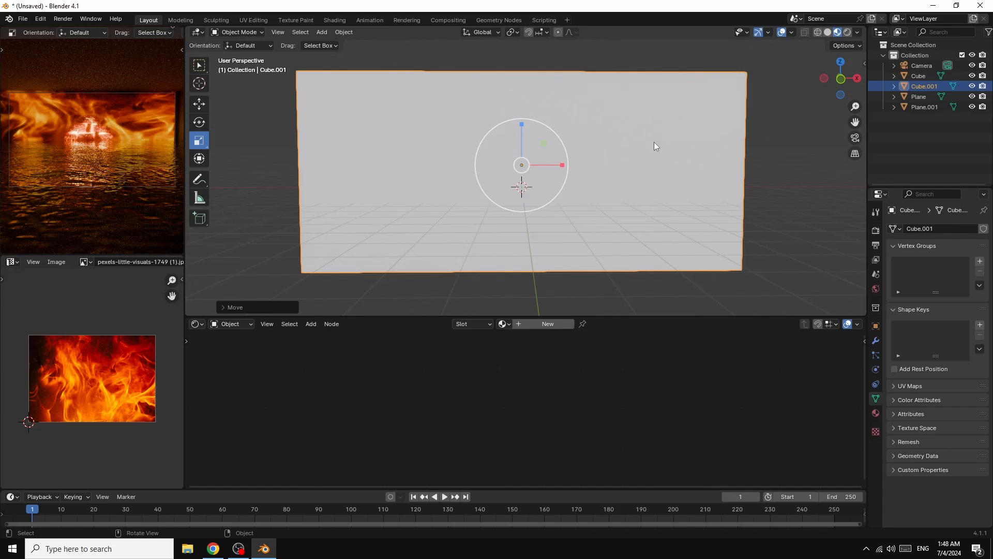
Create a new material for the enclosing cube and delete its Principled BSDF node
{"action": "left_click", "coordinate": [543, 324]}
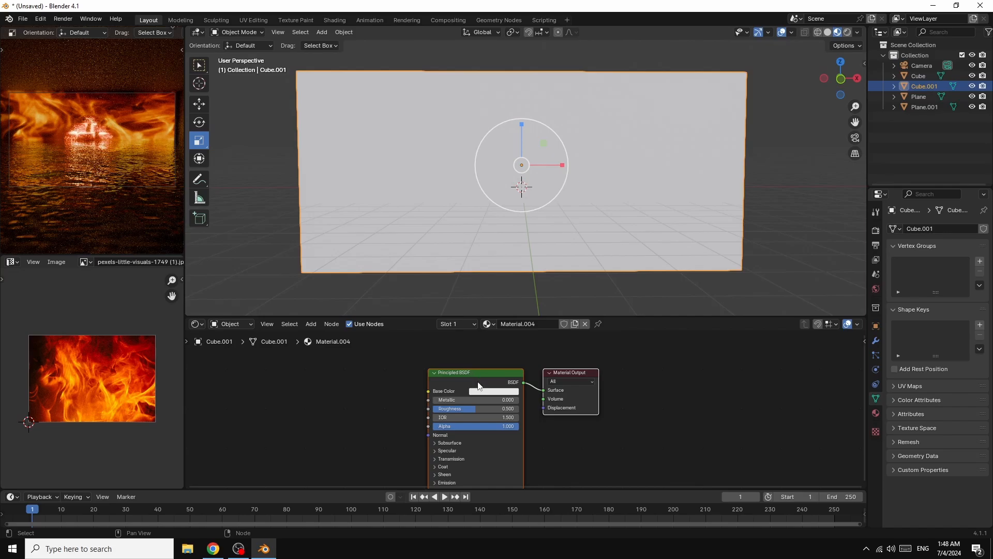
{"action": "middle_click_drag", "start_coordinate": [479, 386], "coordinate": [546, 364]}
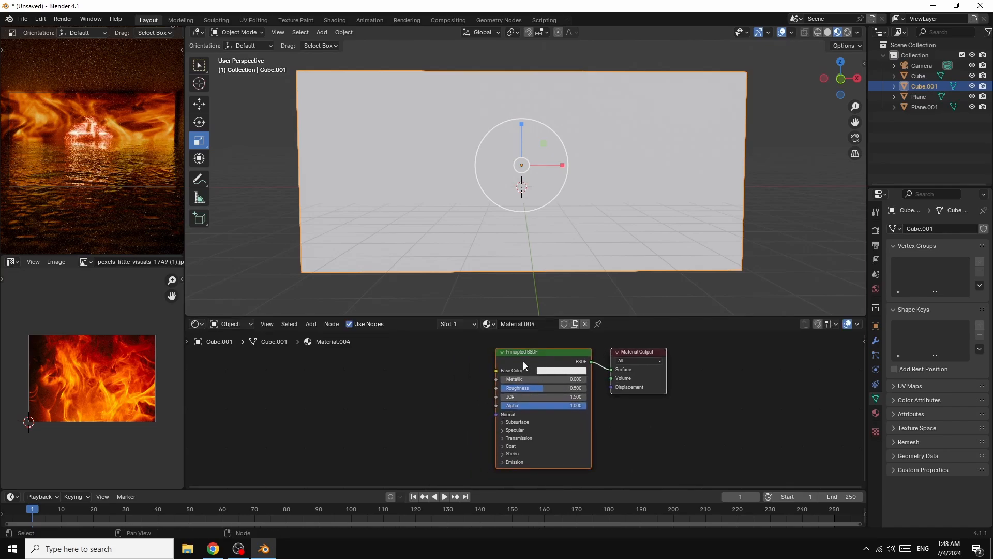
{"action": "left_click", "coordinate": [524, 364]}
{"action": "right_click", "coordinate": [521, 361]}
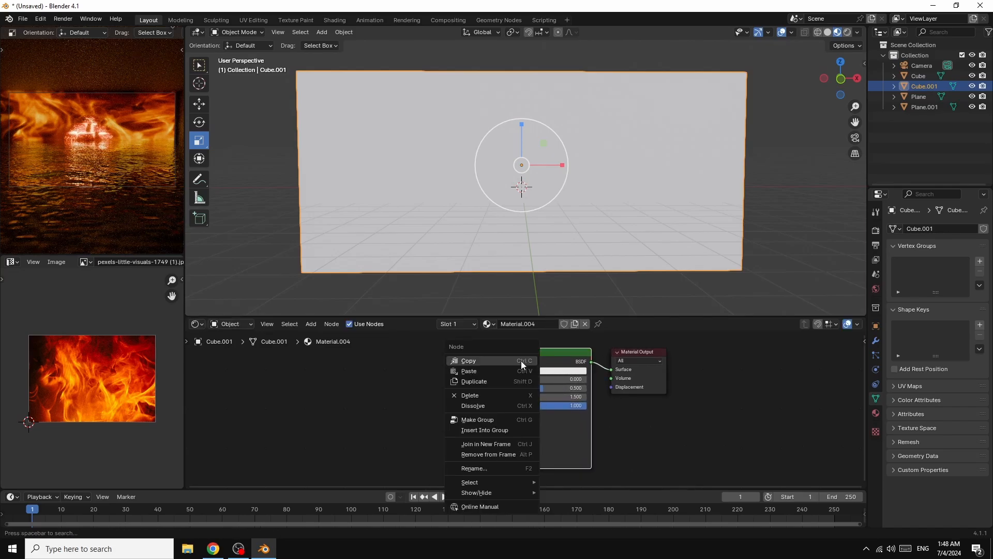
{"action": "left_click", "coordinate": [485, 395]}
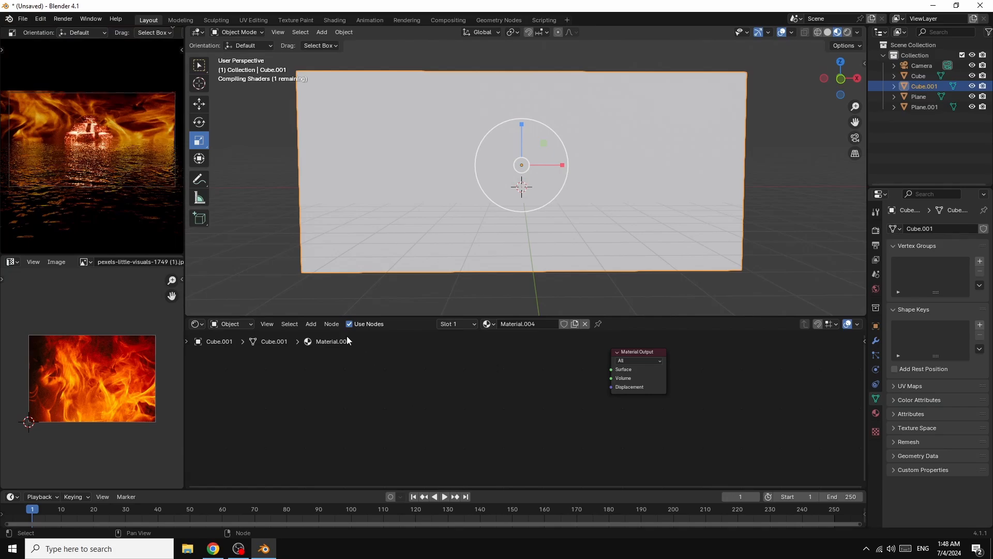
Add a Volume Scatter shader to the cube's material and connect it to the Material Output's Volume input
{"action": "left_click", "coordinate": [310, 324]}
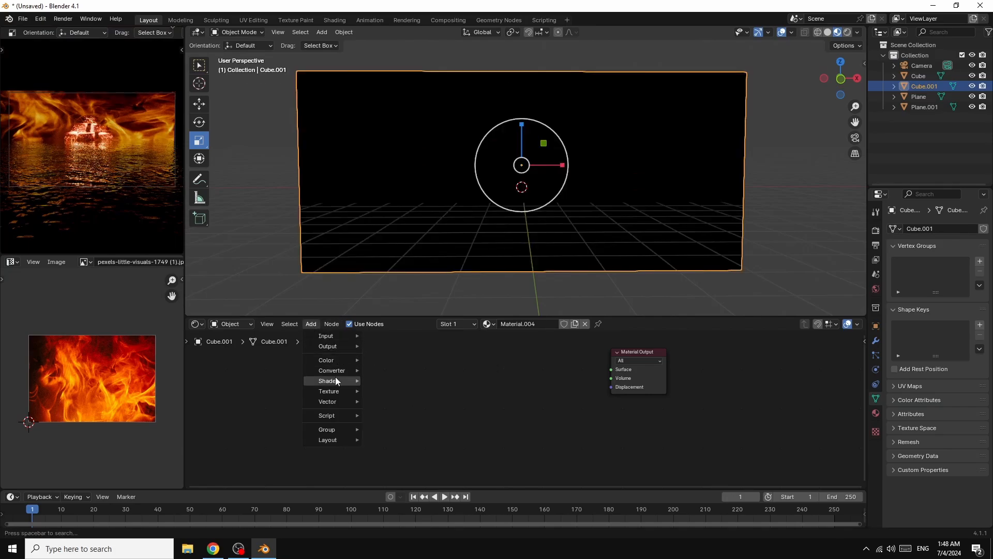
{"action": "mouse_move", "coordinate": [336, 379]}
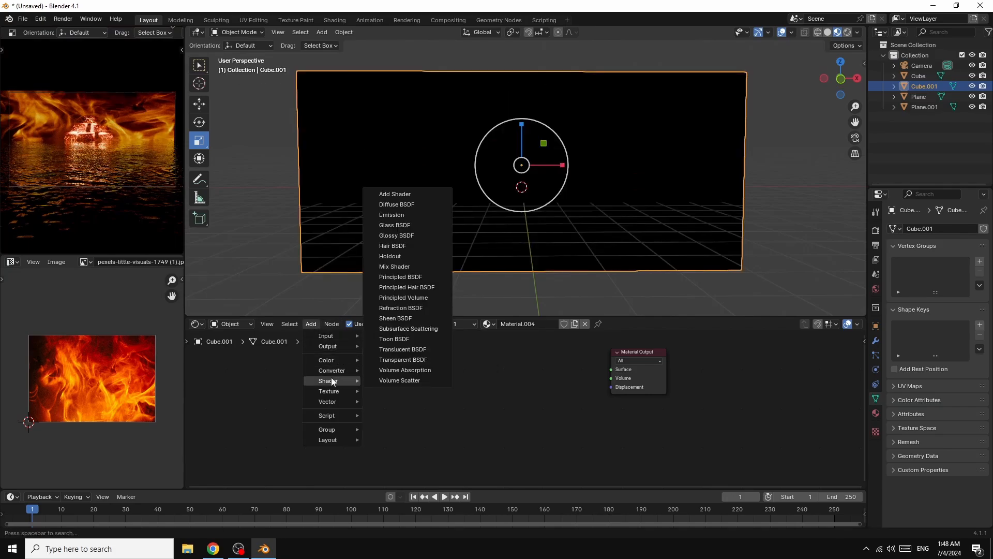
{"action": "left_click", "coordinate": [411, 380]}
{"action": "left_click", "coordinate": [464, 370]}
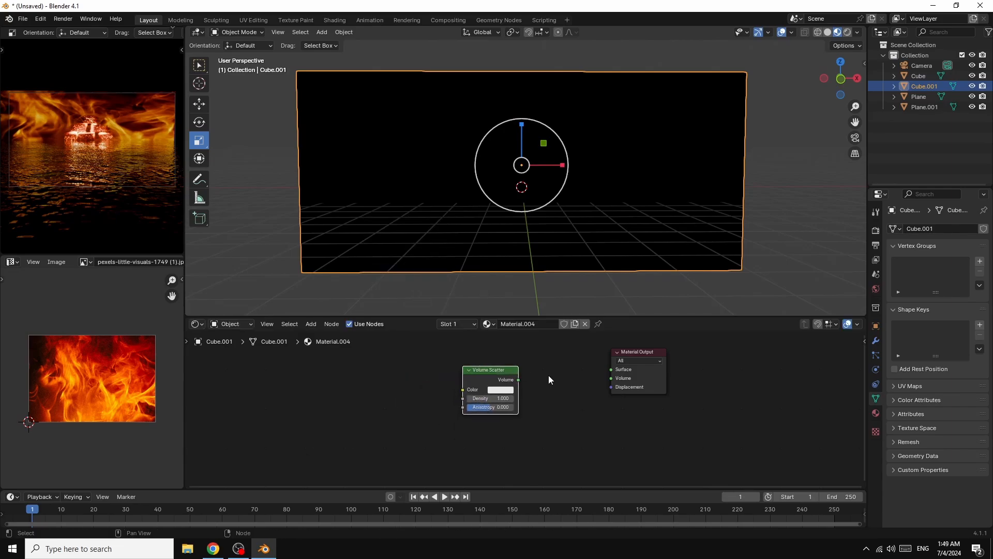
{"action": "left_click_drag", "start_coordinate": [518, 380], "coordinate": [612, 379]}
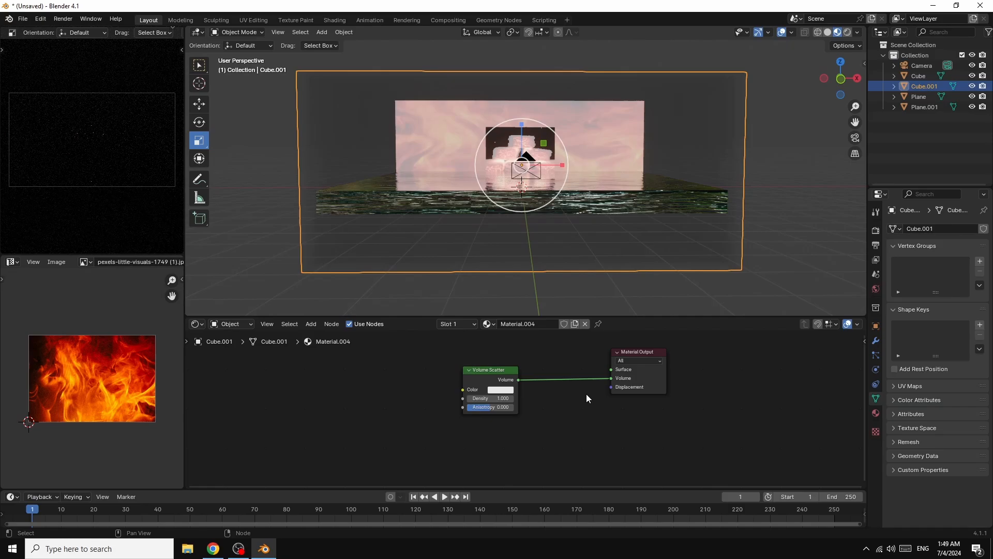
Set the Volume Scatter Density to 0.01 and raise its Anisotropy to about 0.73
{"action": "left_click", "coordinate": [501, 400]}
{"action": "type", "text": "0.01"}
{"action": "key", "text": "Return"}
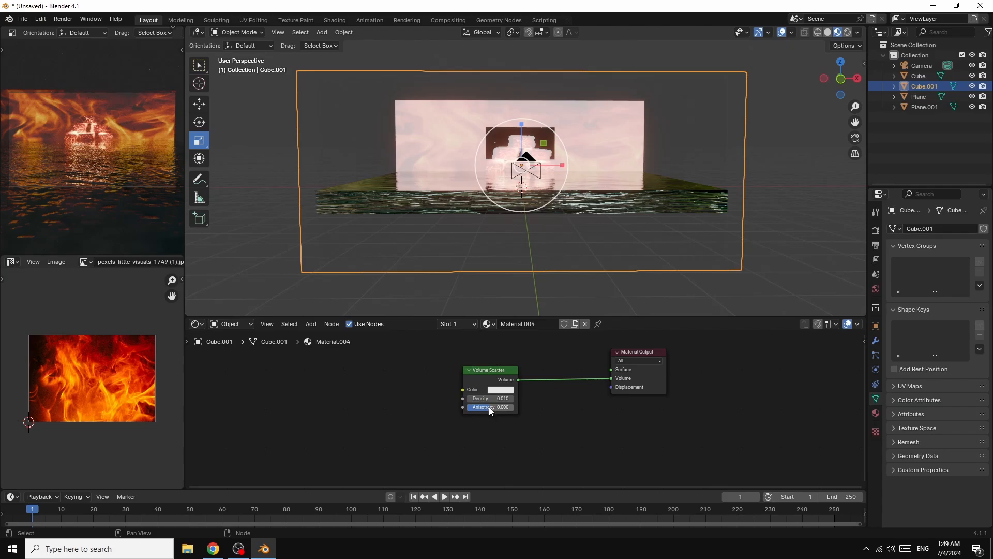
{"action": "left_click_drag", "start_coordinate": [489, 406], "coordinate": [507, 406]}
Set the enclosing cube's Viewport Display to show as Bounds
{"action": "left_click", "coordinate": [876, 326]}
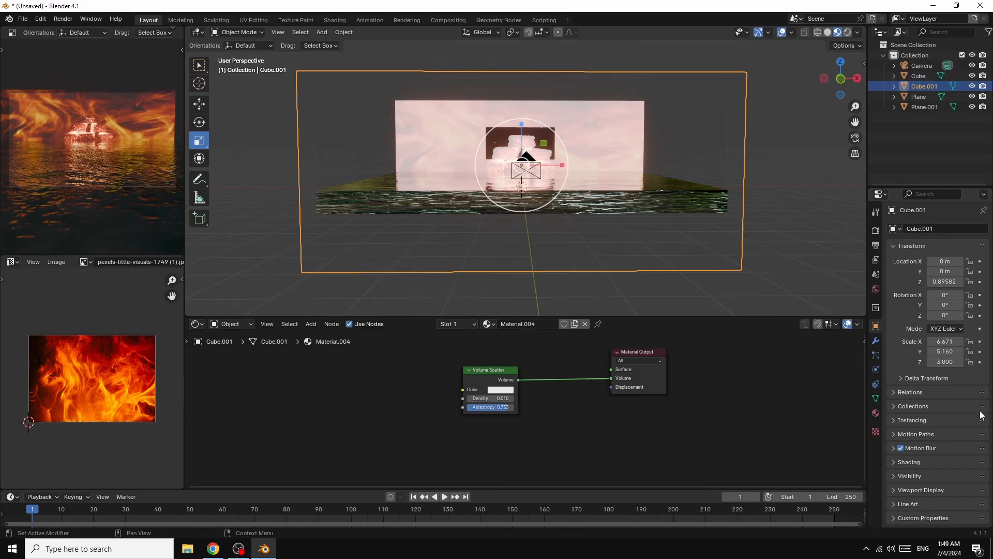
{"action": "left_click", "coordinate": [896, 490]}
{"action": "left_click_drag", "start_coordinate": [990, 401], "coordinate": [992, 490]}
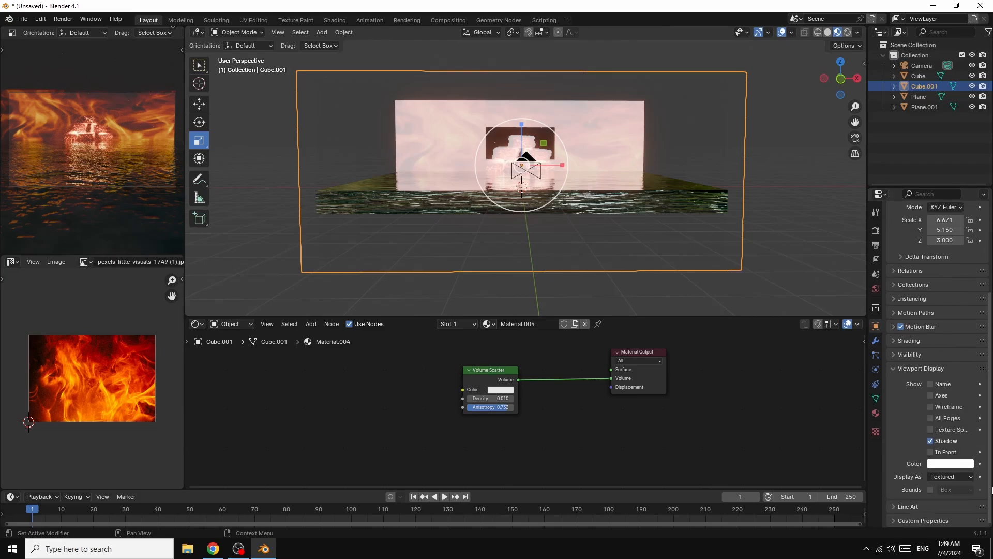
{"action": "left_click", "coordinate": [942, 476]}
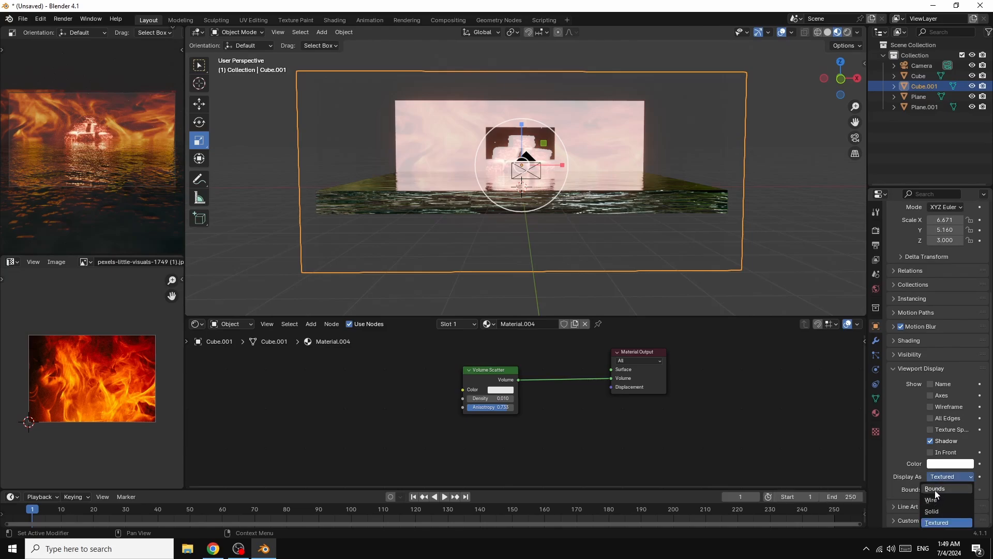
{"action": "left_click", "coordinate": [935, 489]}
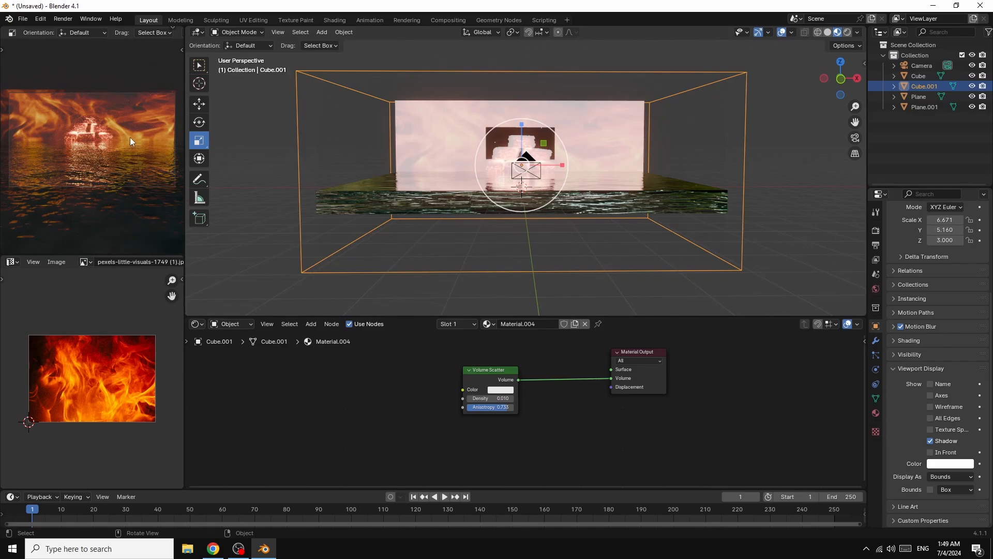
Maximize the rendered camera view and examine the composition of the fire, blocks and water reflections
{"action": "left_click", "coordinate": [62, 20]}
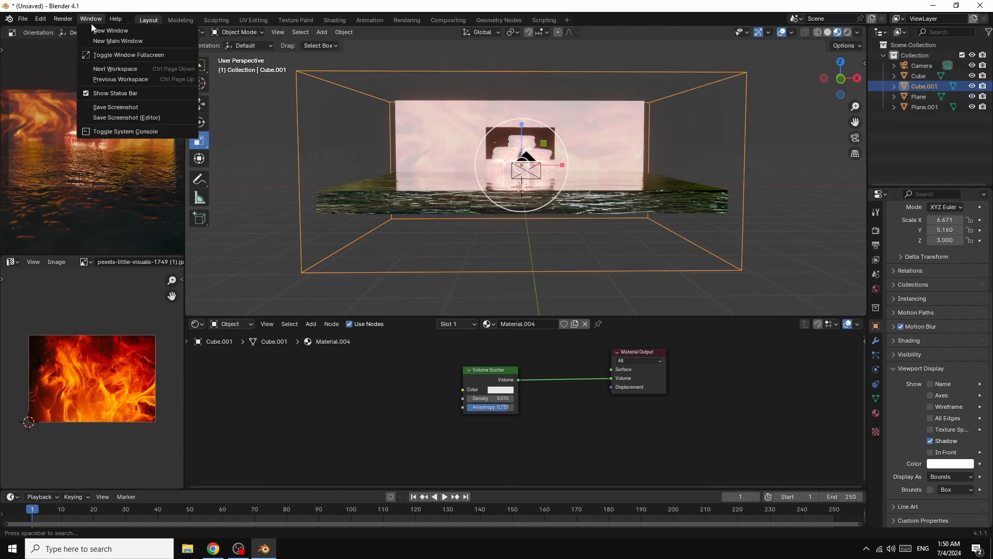
{"action": "left_click", "coordinate": [63, 20]}
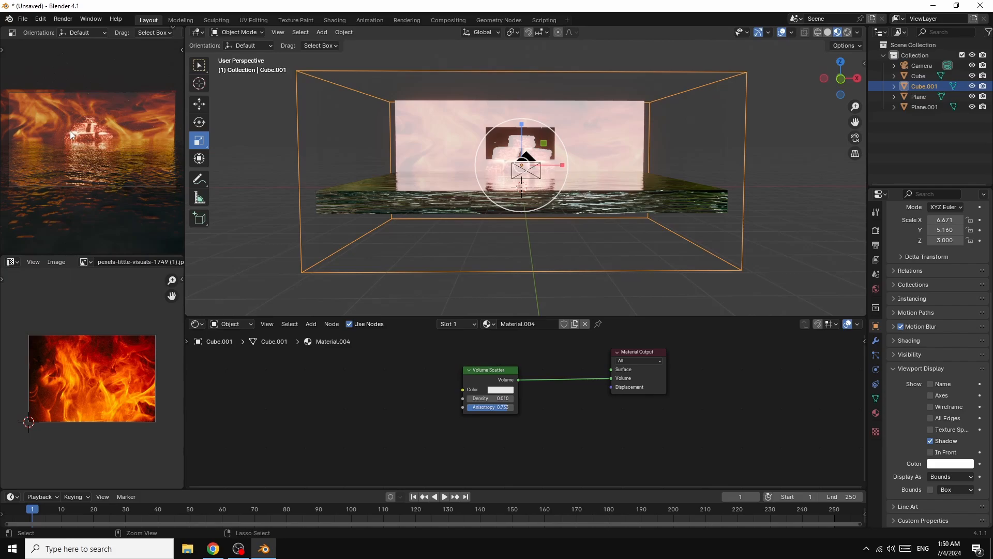
{"action": "key", "text": "ctrl+space"}
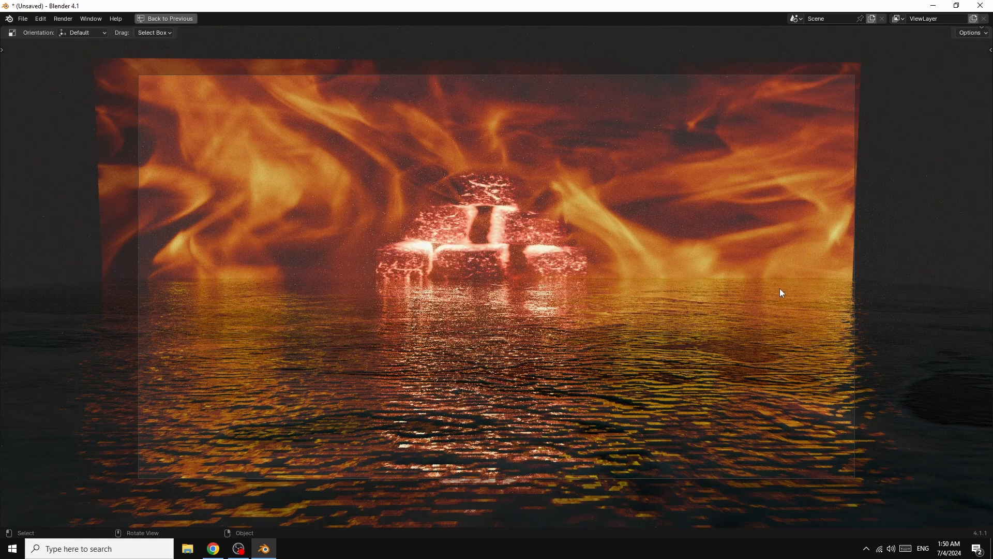
{"action": "scroll", "coordinate": [781, 290], "scroll_direction": "down", "scroll_amount": 2}
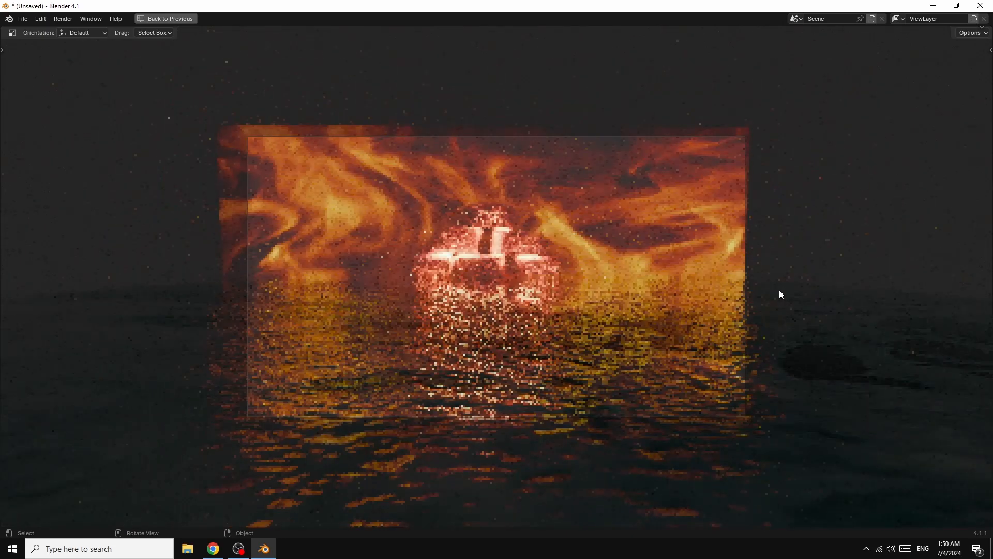
{"action": "scroll", "coordinate": [781, 295], "scroll_direction": "up", "scroll_amount": 2}
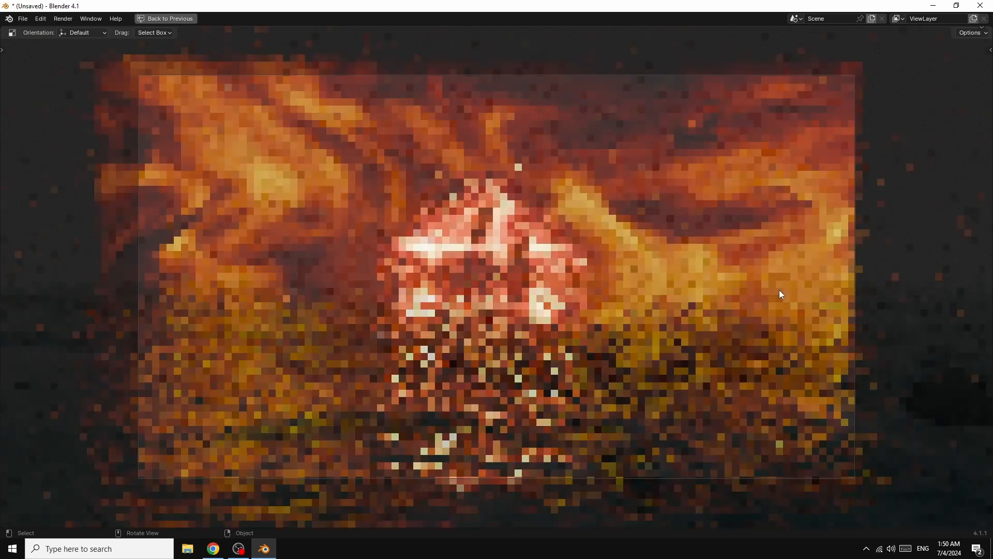